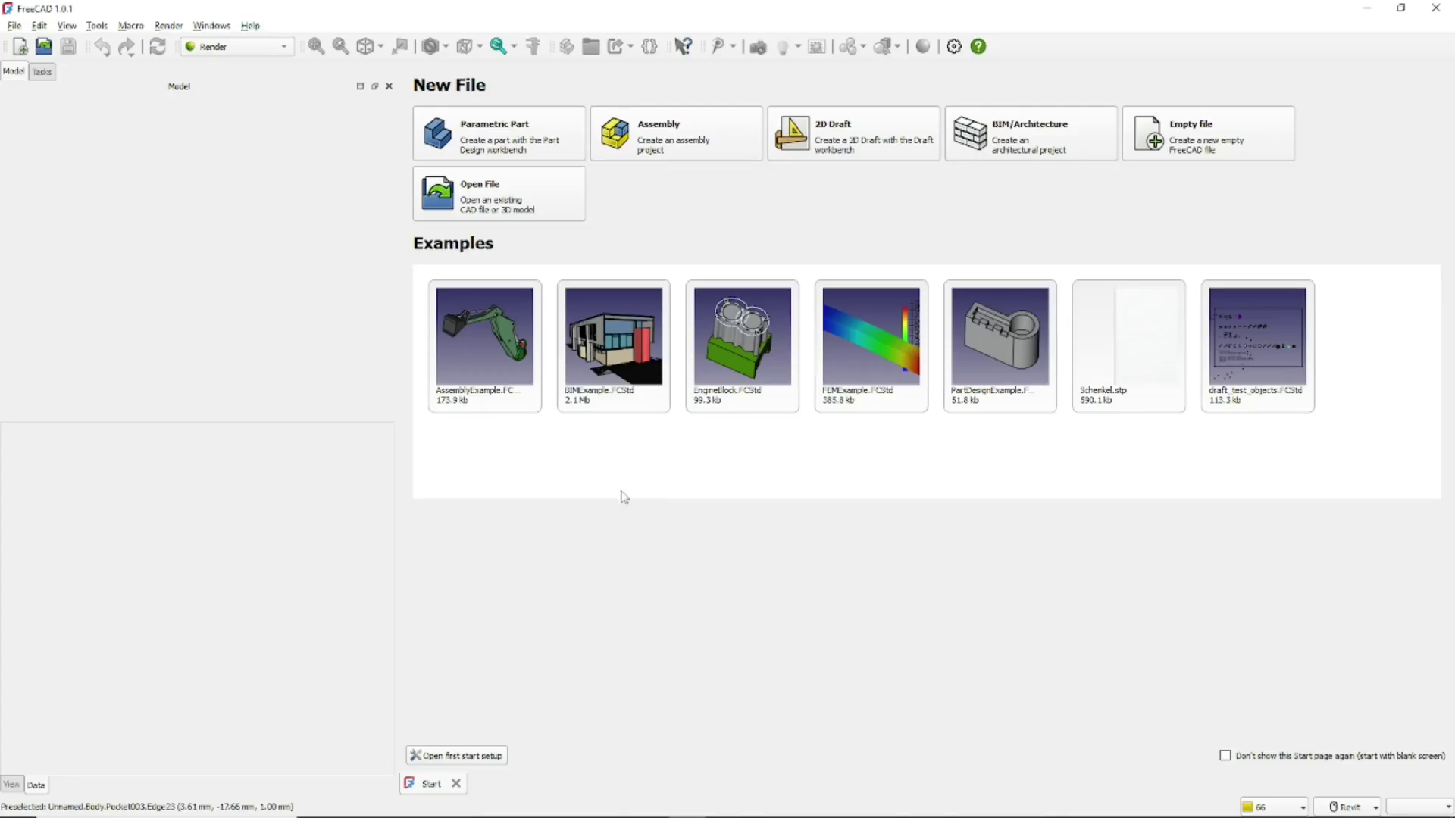
- Create a new parametric part and start a sketch on the XZ plane
{"action": "left_click", "coordinate": [500, 134]}
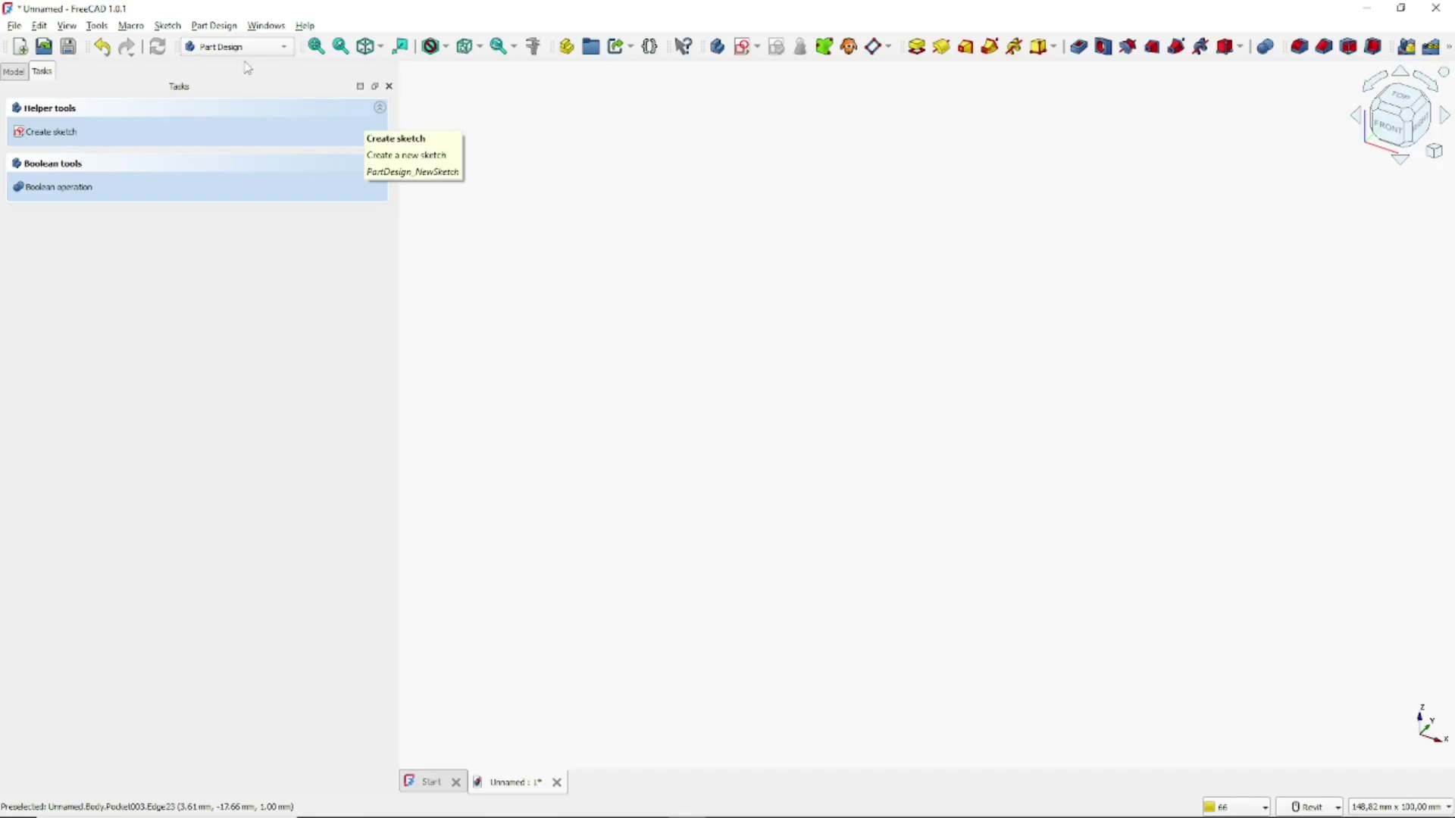
{"action": "left_click", "coordinate": [47, 132]}
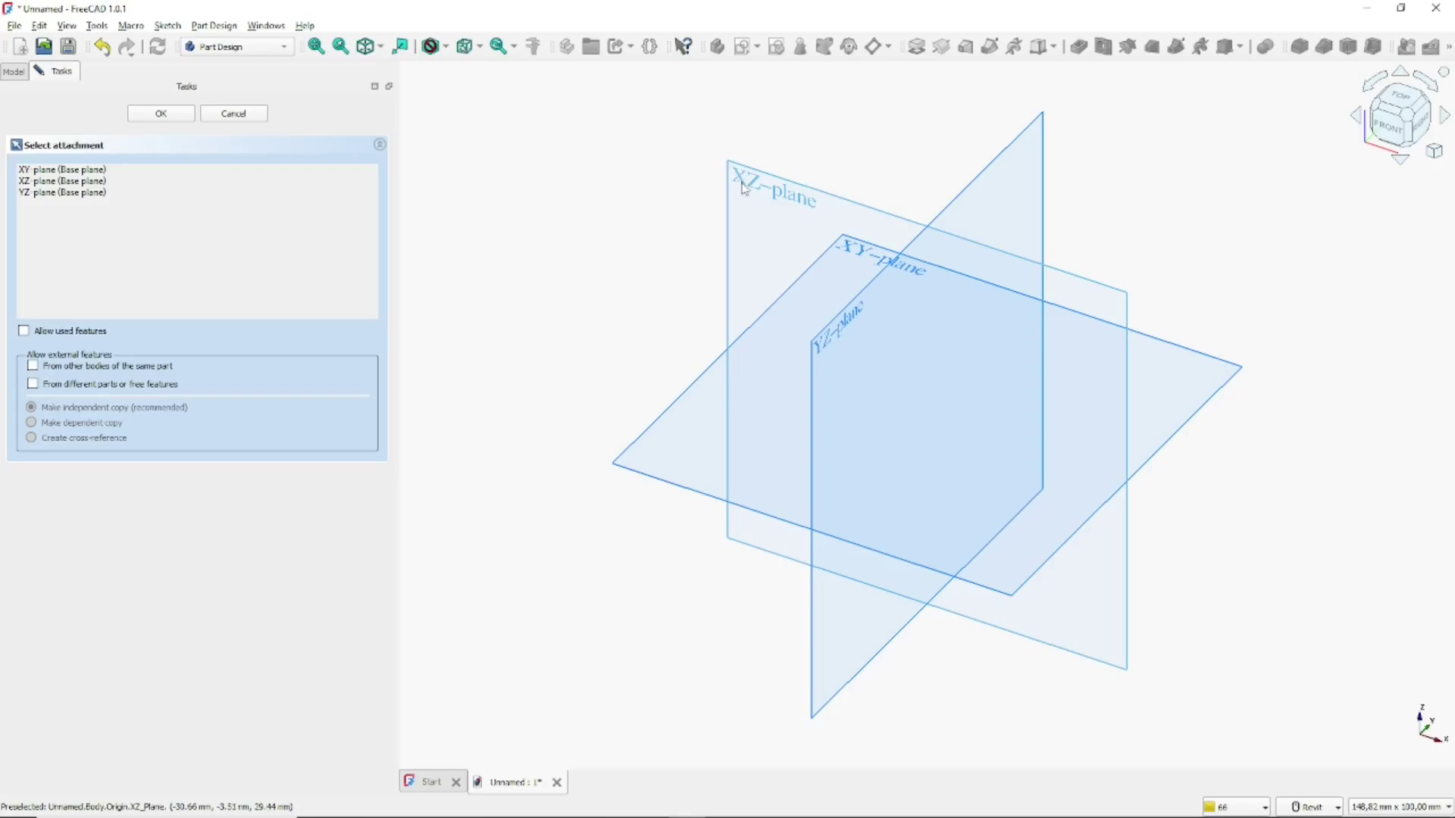
{"action": "left_click", "coordinate": [801, 191]}
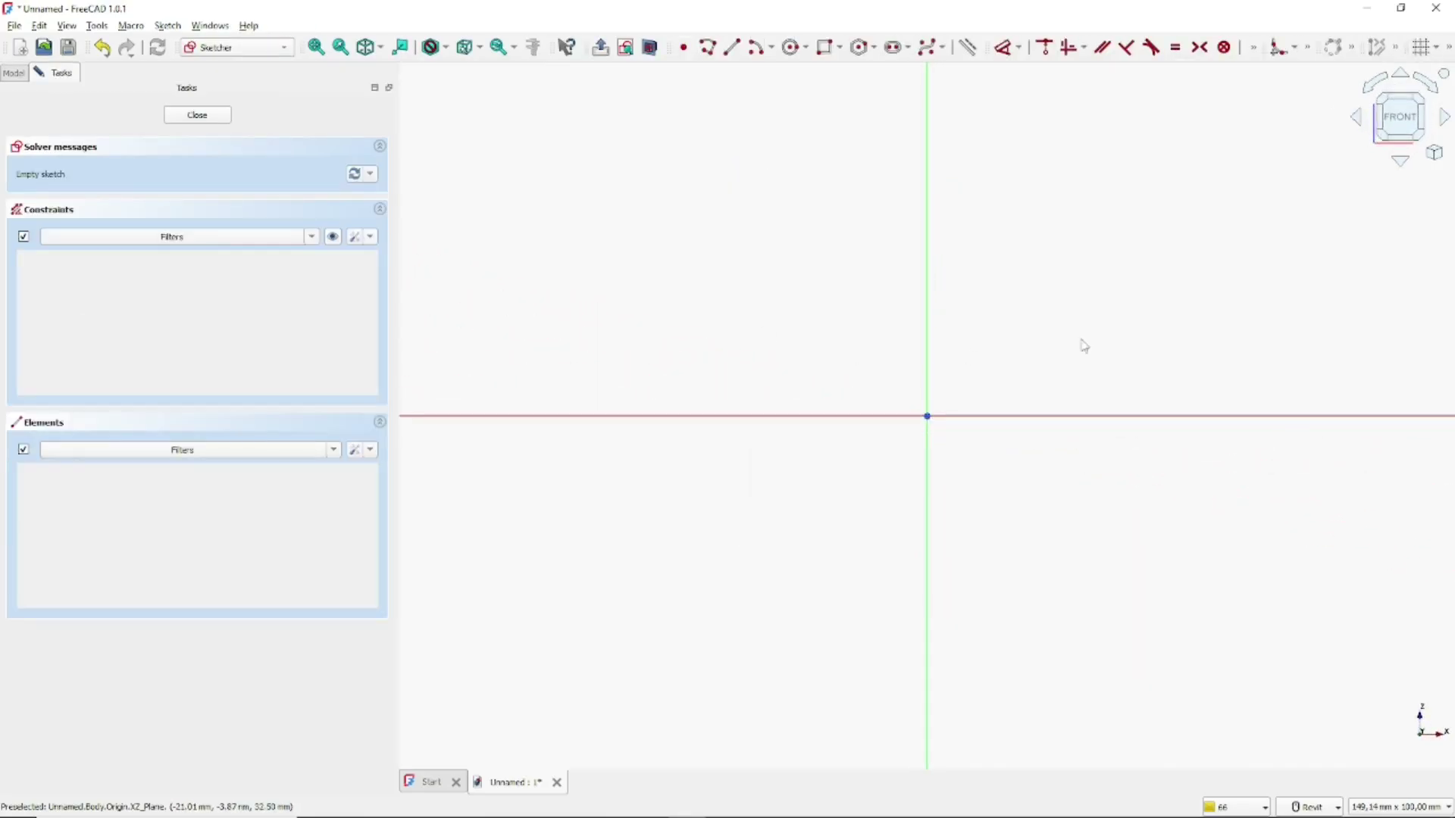
{"action": "middle_click_drag", "start_coordinate": [1081, 260], "coordinate": [1010, 318]}
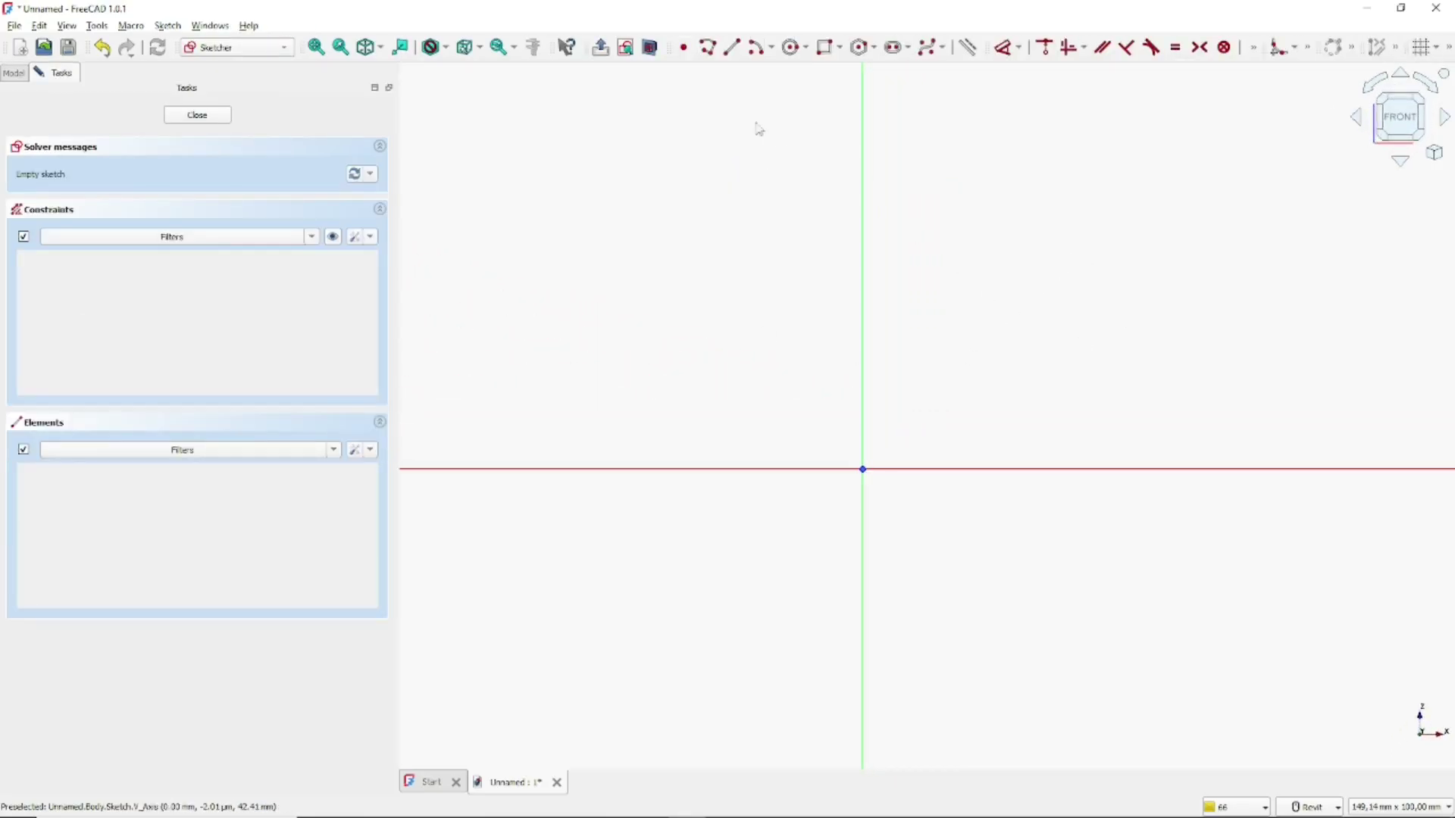
- Sketch an L-shaped polyline from the origin: about 25 mm along the horizontal axis and about 26 mm straight up
{"action": "left_click", "coordinate": [709, 51]}
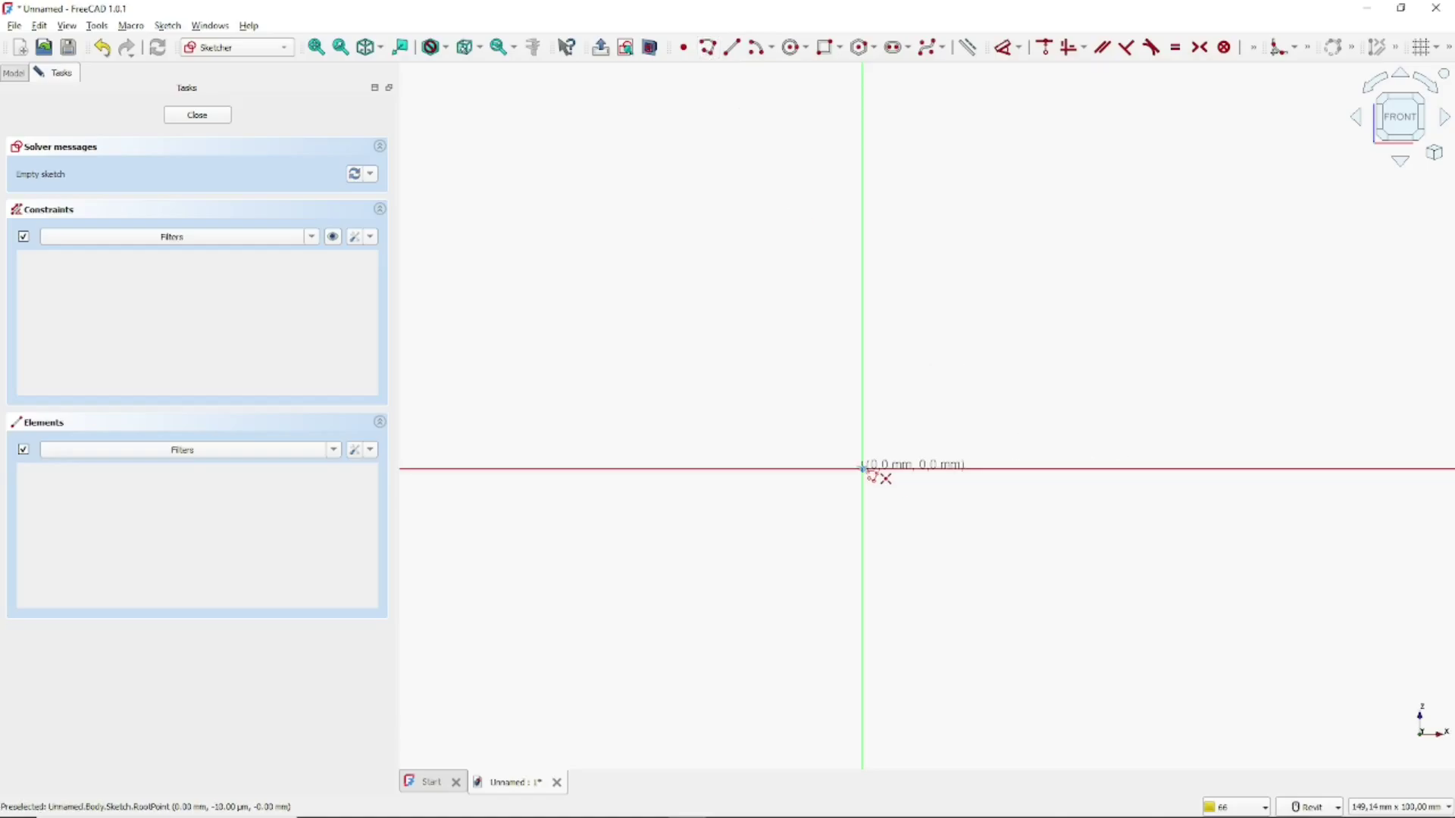
{"action": "left_click", "coordinate": [864, 469]}
{"action": "left_click", "coordinate": [1041, 470]}
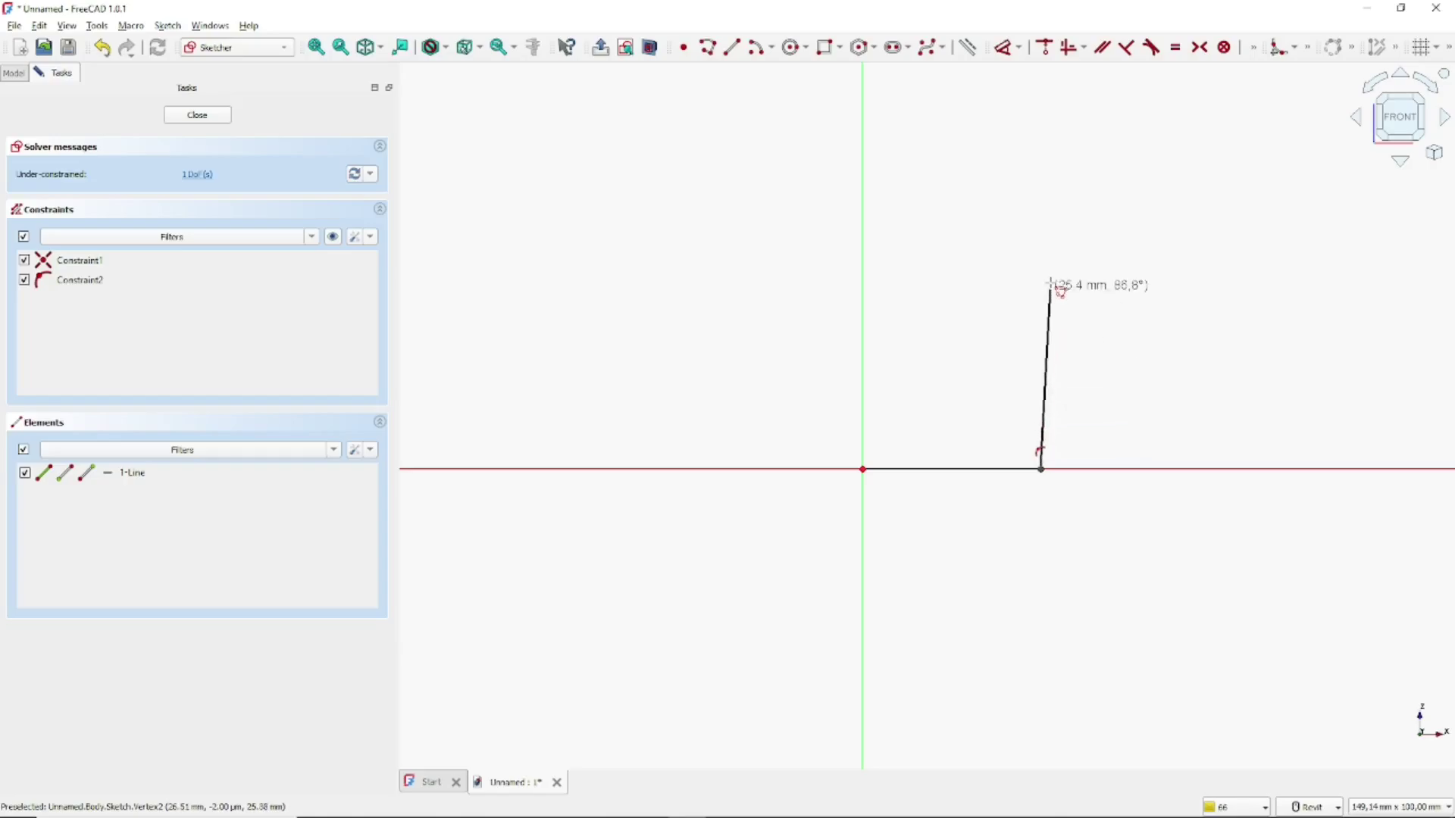
{"action": "left_click", "coordinate": [1041, 284]}
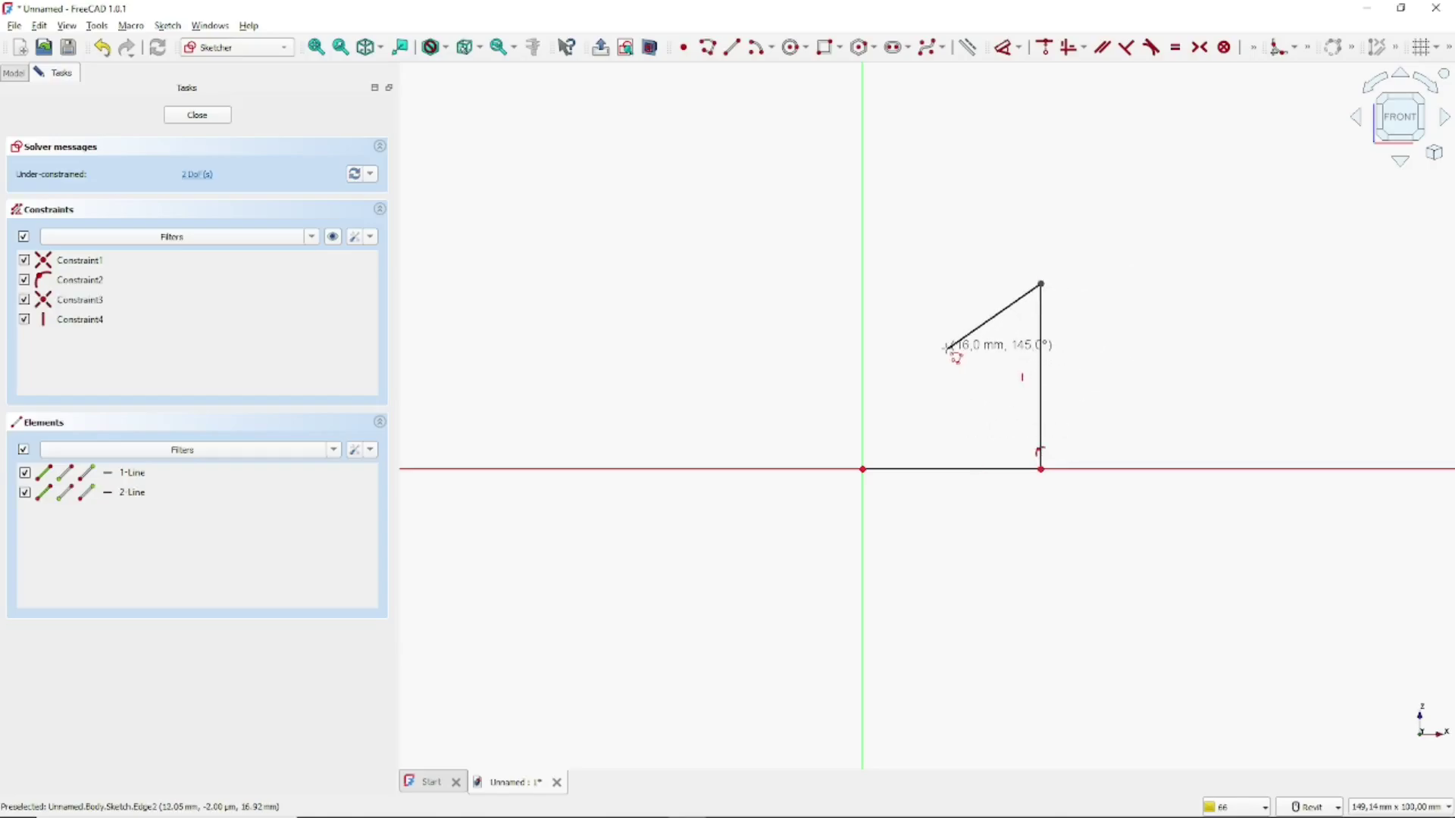
{"action": "right_click", "coordinate": [947, 381]}
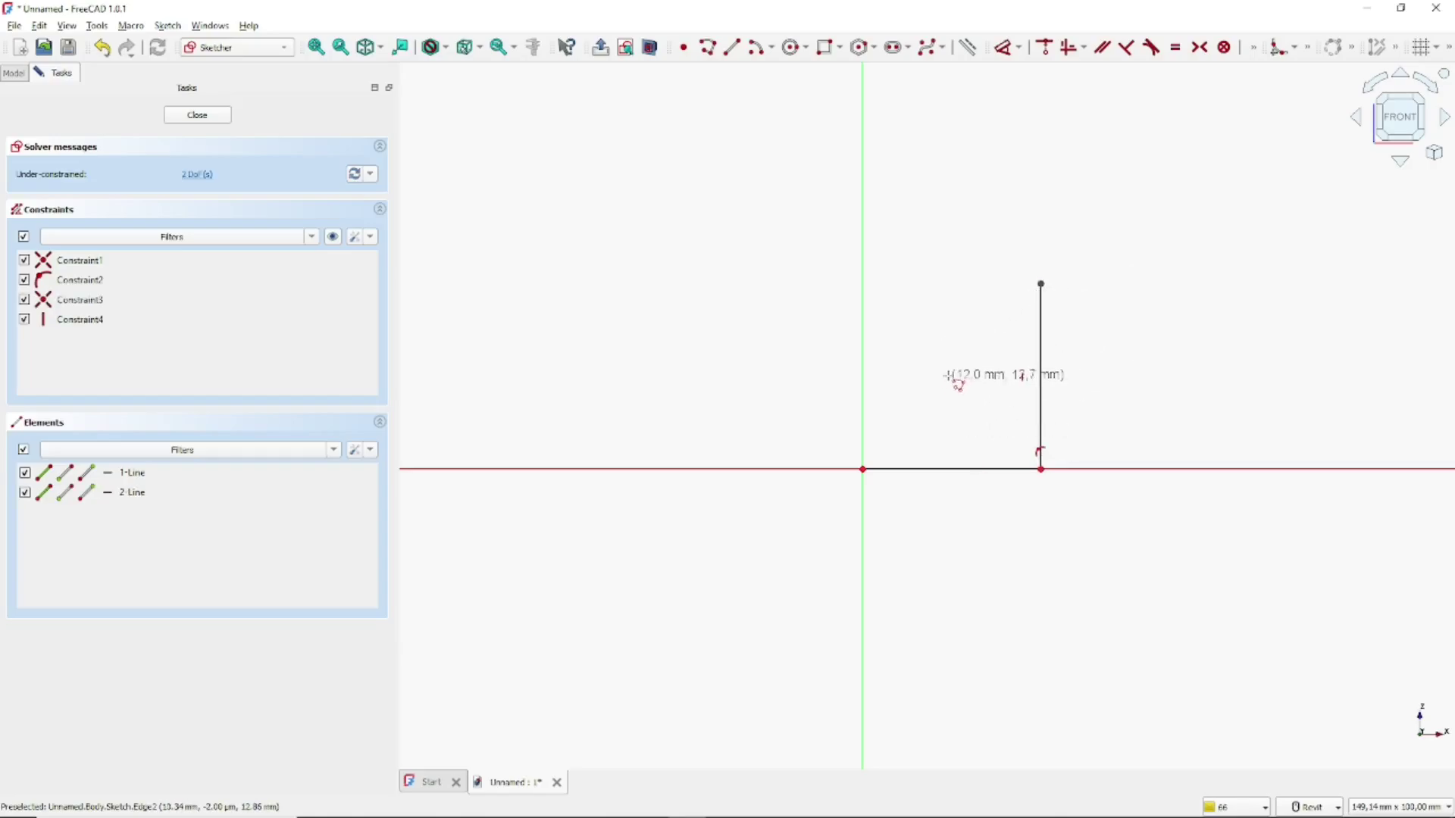
- Dimension the horizontal line and set its length to 30 mm
{"action": "left_click", "coordinate": [1006, 50]}
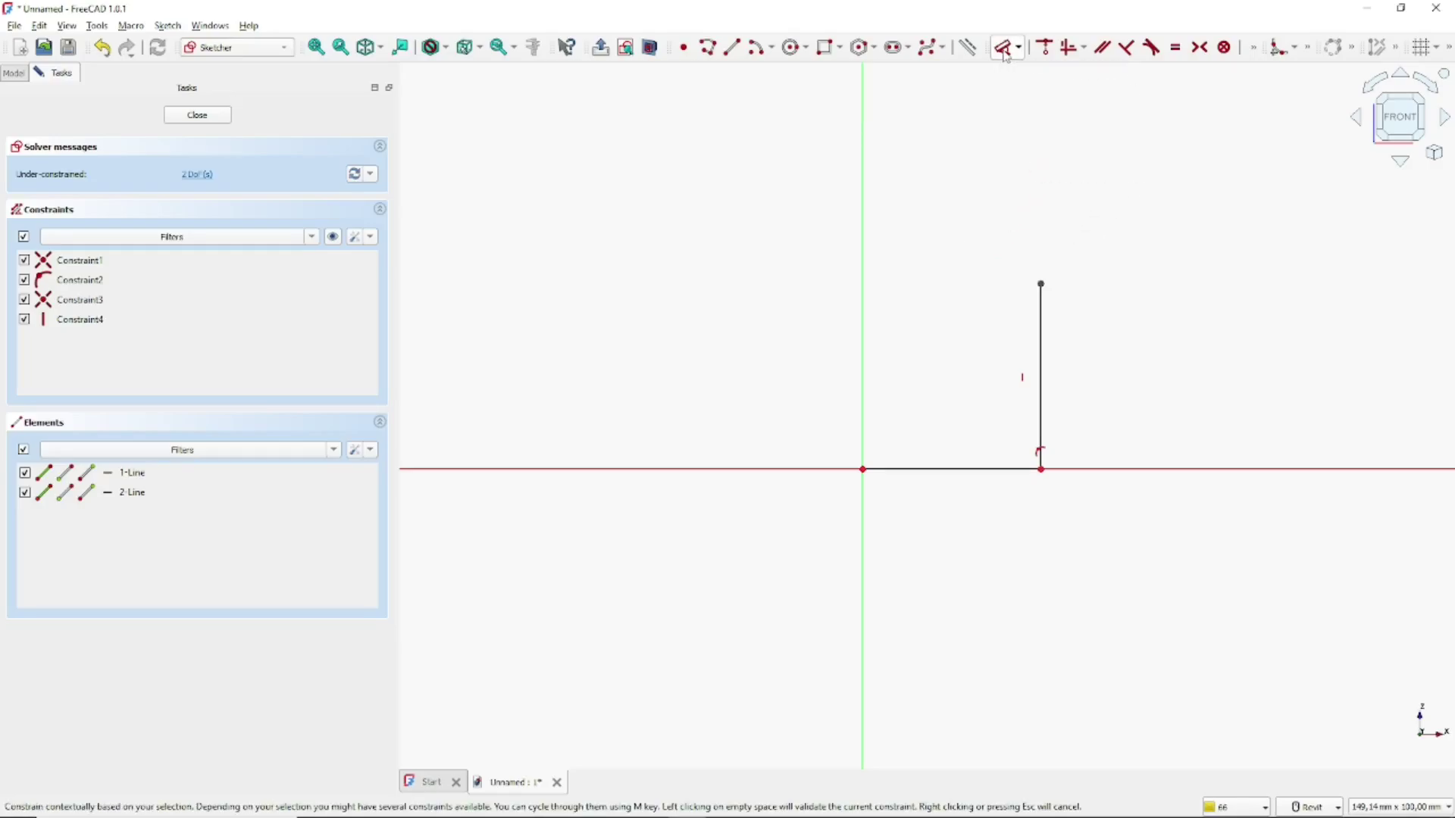
{"action": "left_click", "coordinate": [944, 467]}
{"action": "left_click", "coordinate": [939, 506]}
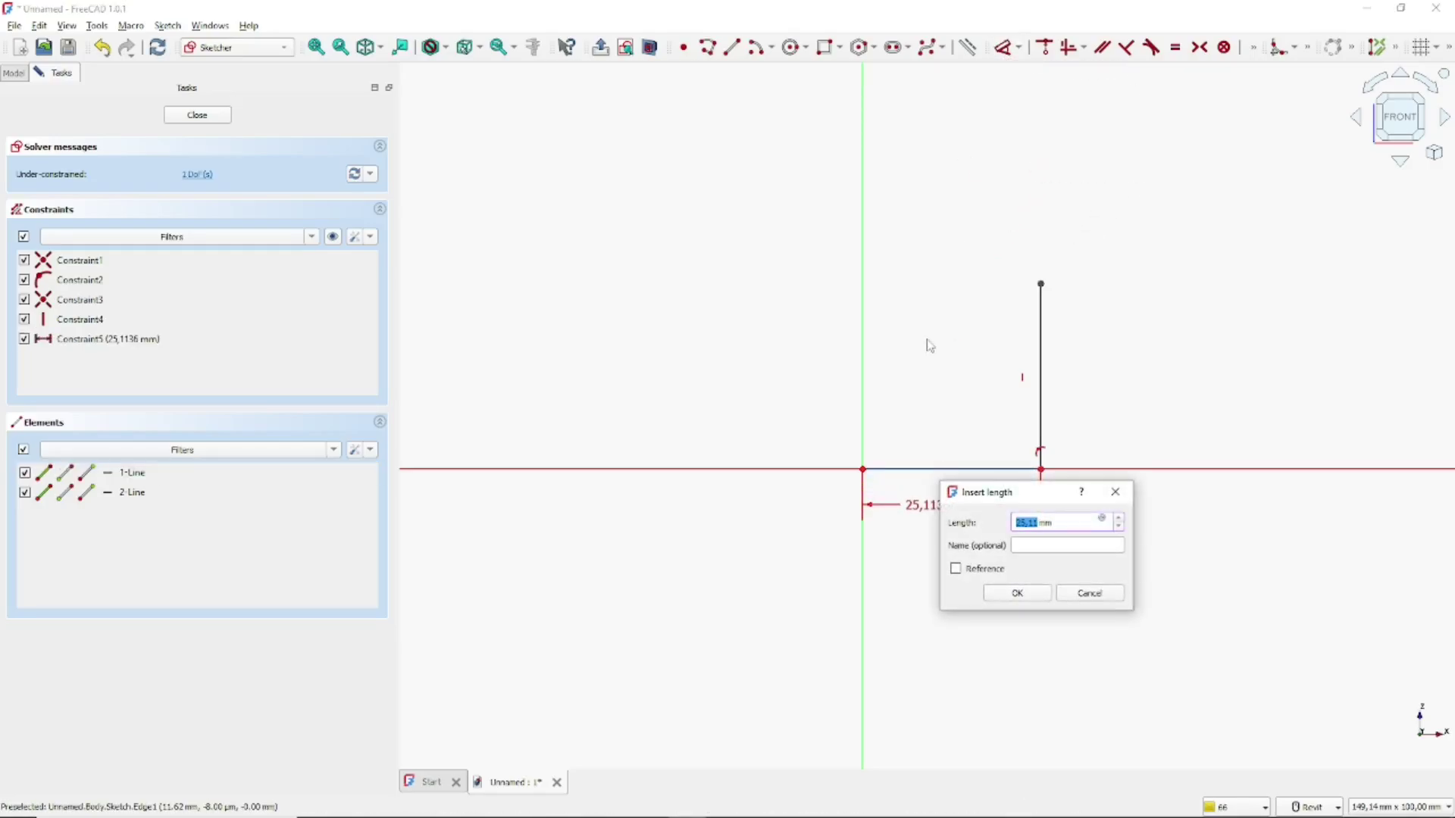
{"action": "type", "text": "30"}
{"action": "key", "text": "Return"}
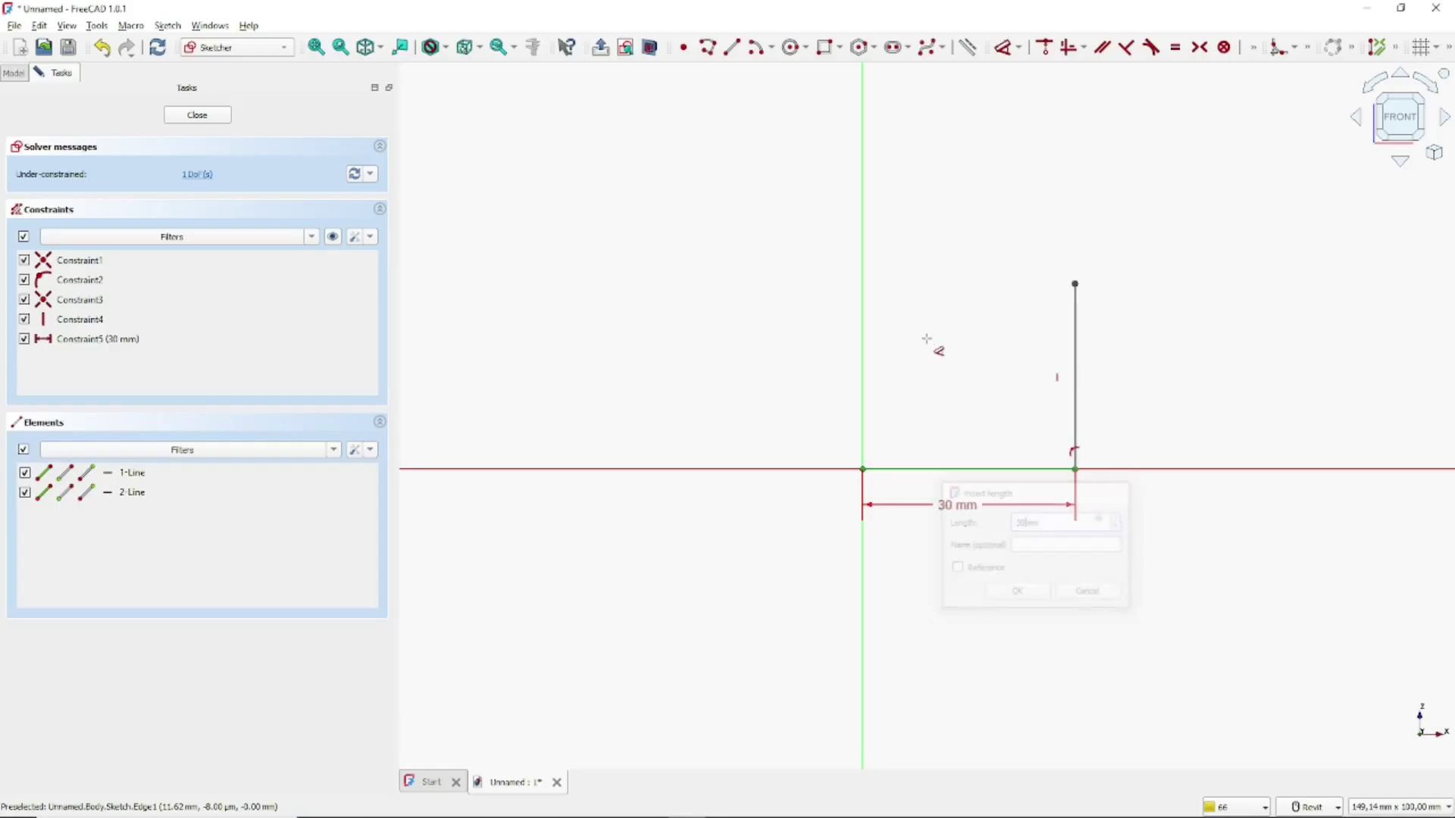
- Dimension the vertical line and set its length to 30 mm
{"action": "left_click", "coordinate": [1076, 337]}
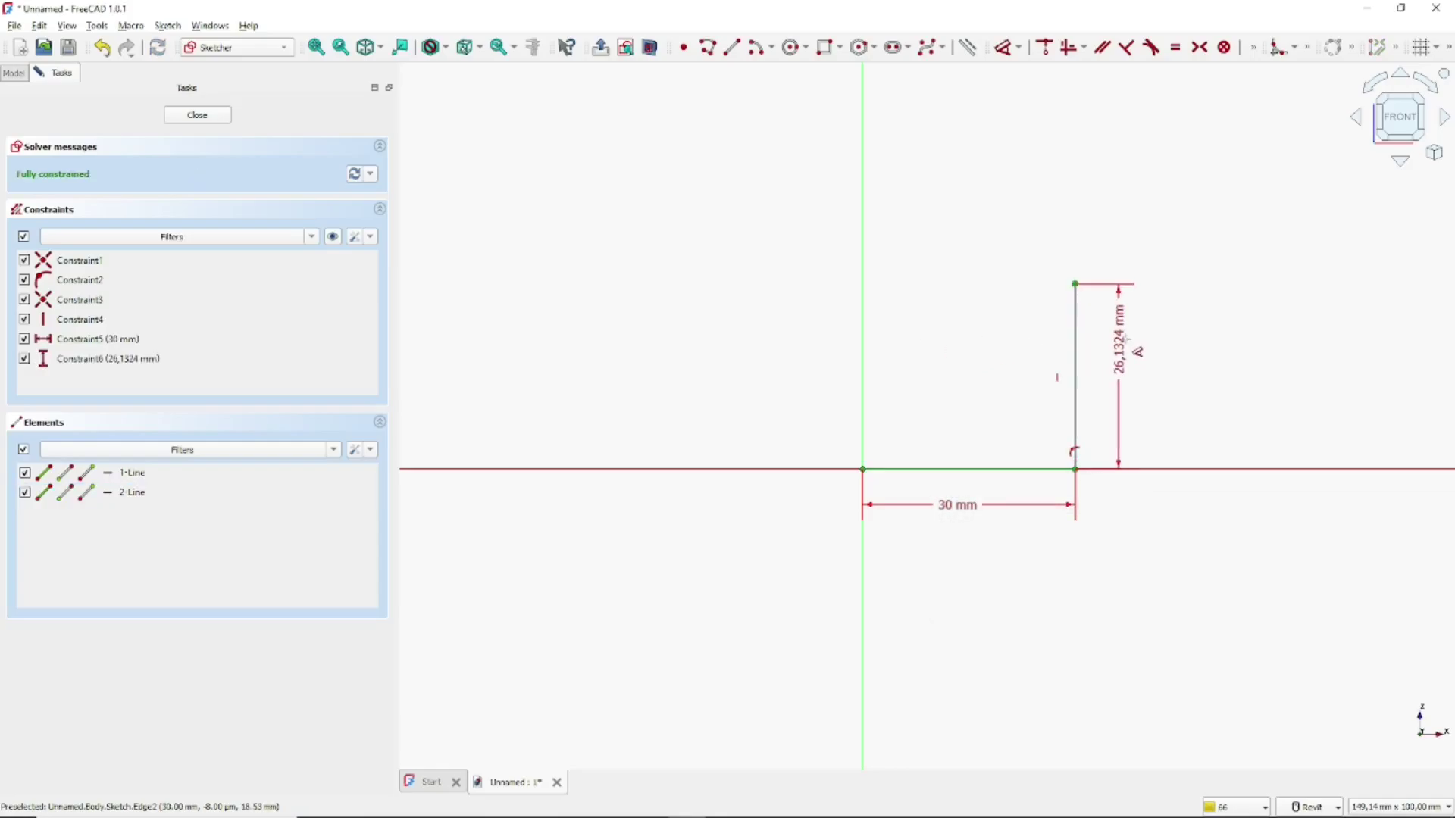
{"action": "left_click", "coordinate": [1127, 345]}
{"action": "type", "text": "30"}
{"action": "key", "text": "Return"}
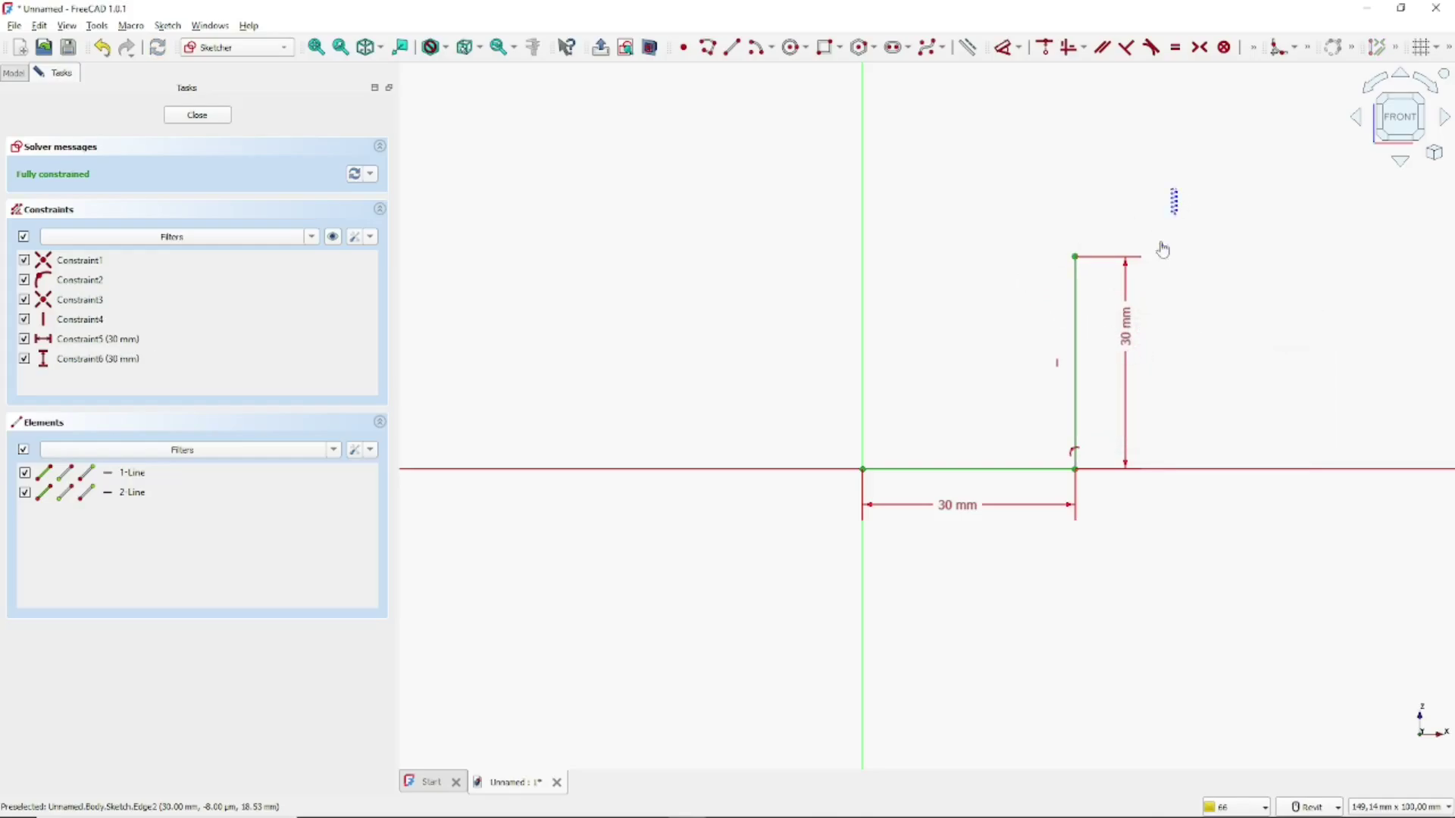
- Arrange the hidden Sketcher toolbars in a second row, and offset both selected sketch lines by 1 mm in Arc mode
{"action": "mouse_move", "coordinate": [1175, 189]}
{"action": "left_mouse_down"}
{"action": "mouse_move", "coordinate": [844, 555]}
{"action": "mouse_move", "coordinate": [815, 558]}
{"action": "left_mouse_up"}
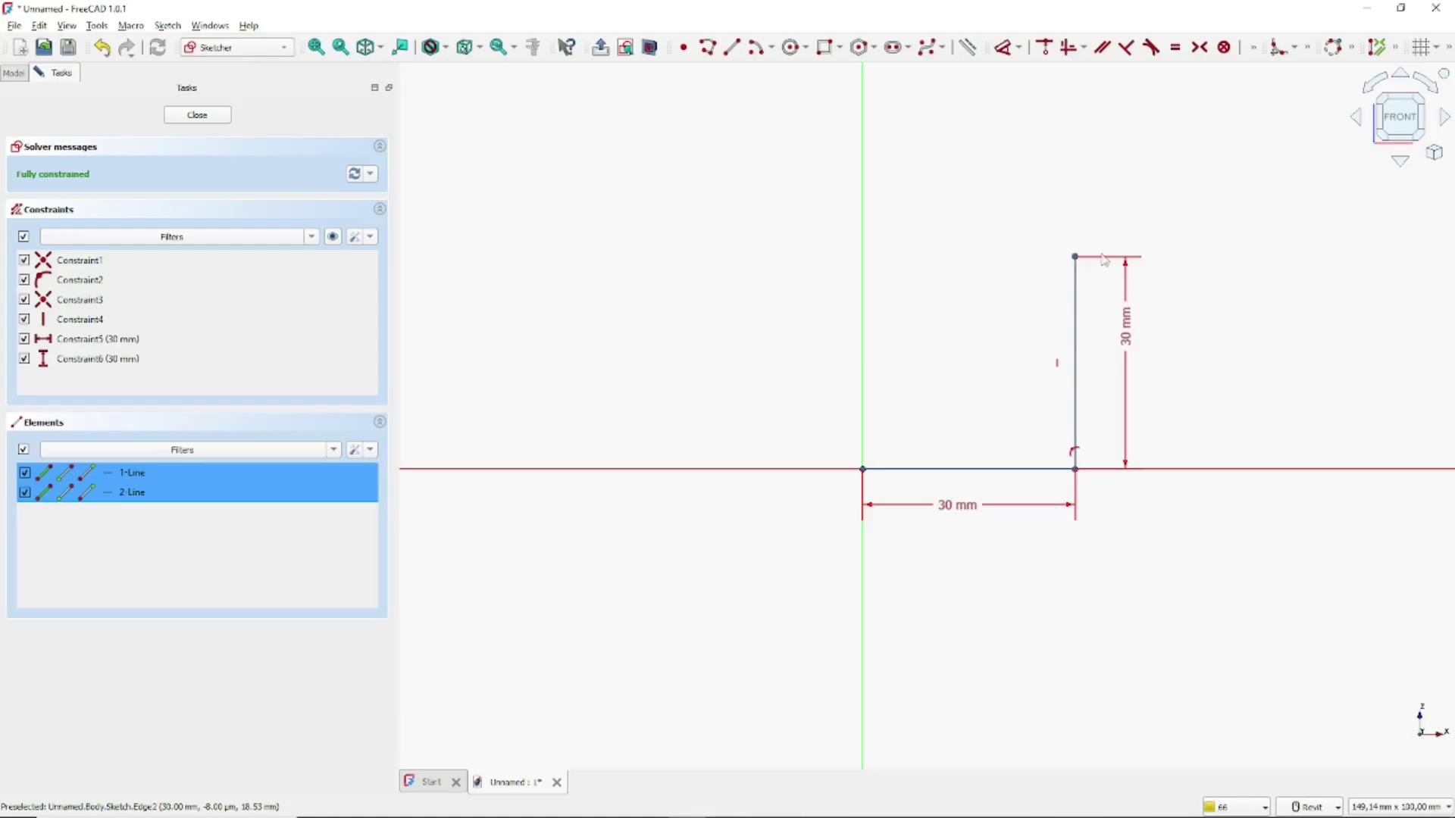
{"action": "left_click_drag", "start_coordinate": [1403, 52], "coordinate": [848, 87]}
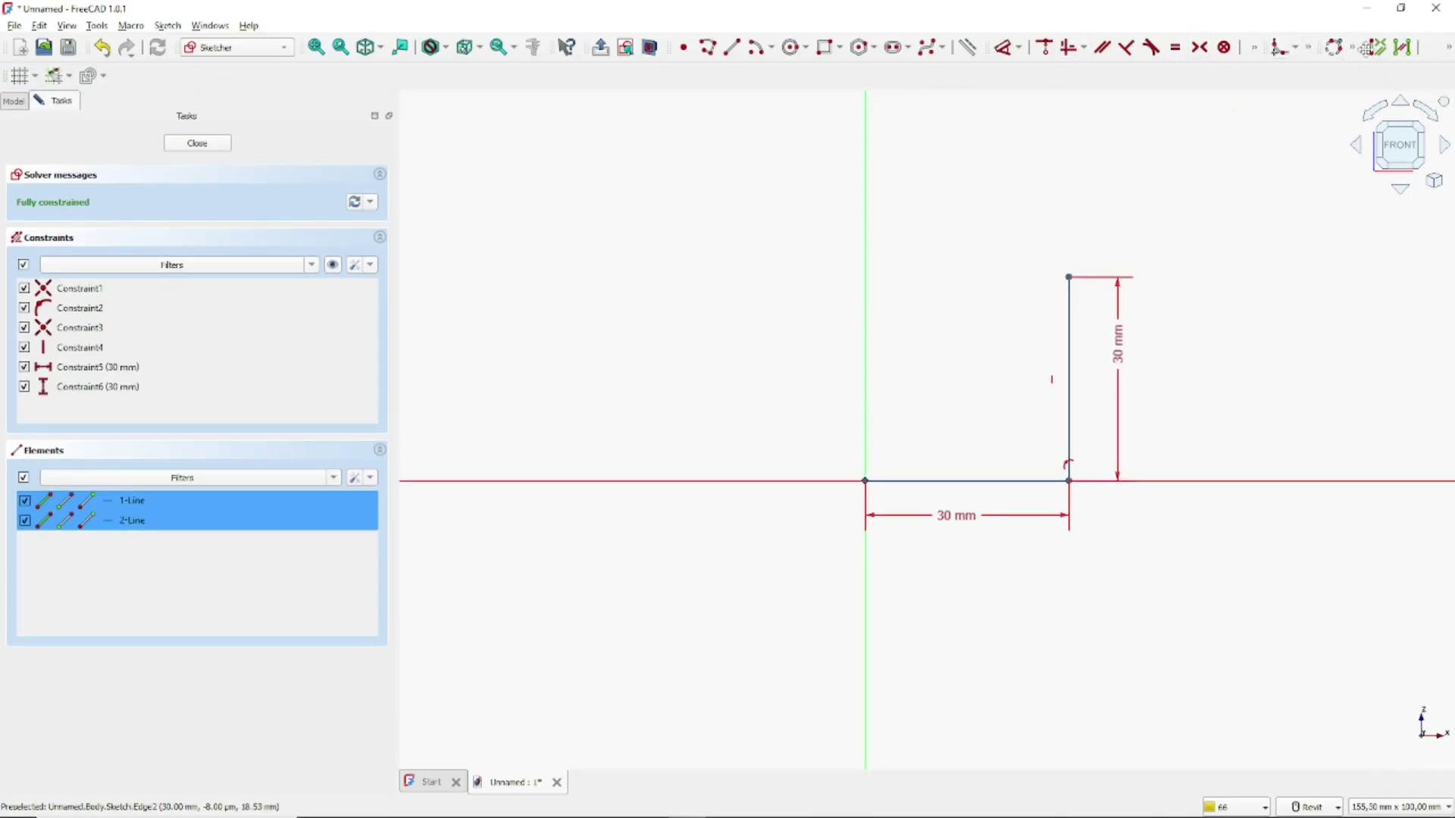
{"action": "left_click_drag", "start_coordinate": [1356, 47], "coordinate": [137, 78]}
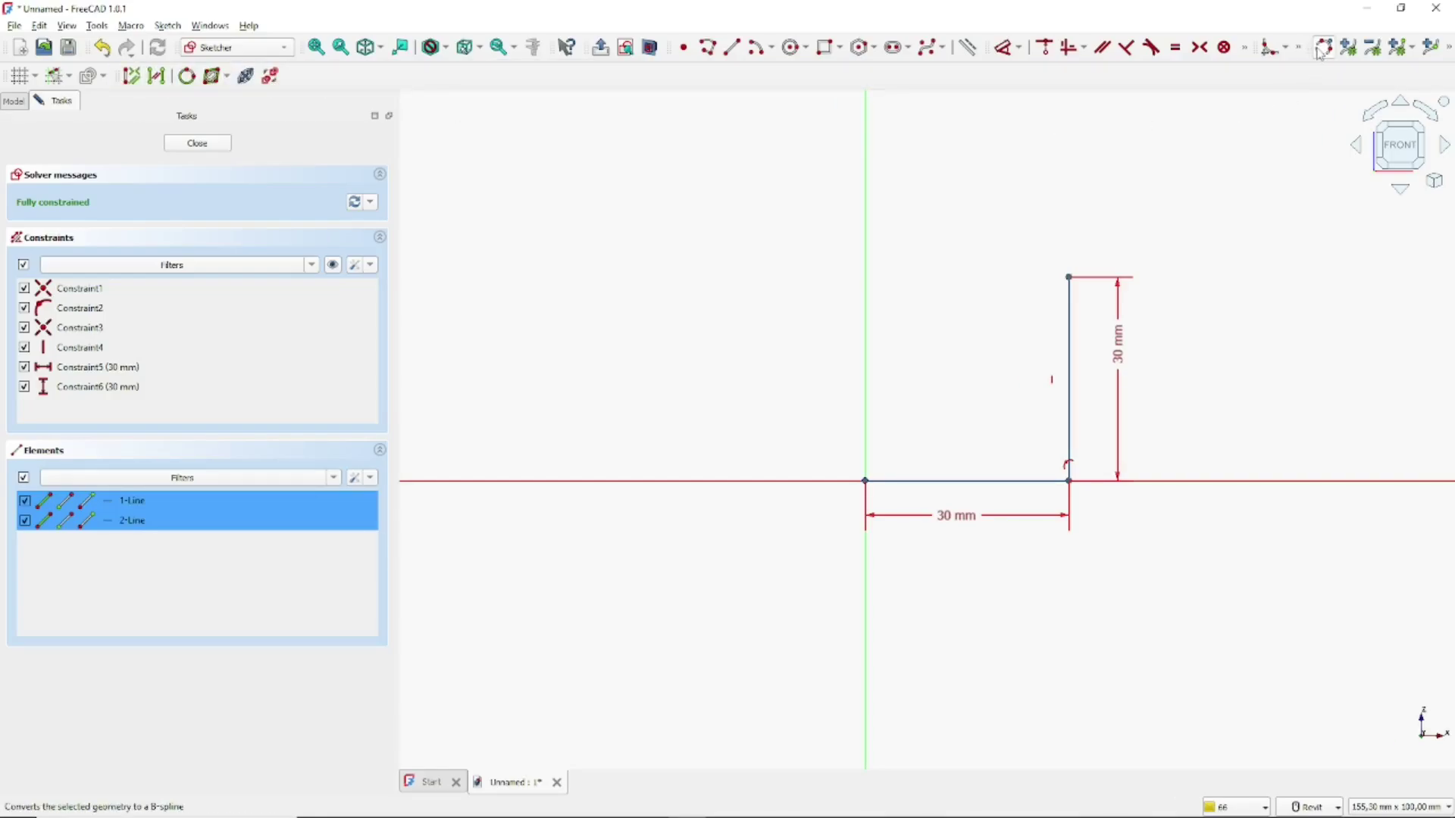
{"action": "left_click_drag", "start_coordinate": [1309, 53], "coordinate": [300, 79]}
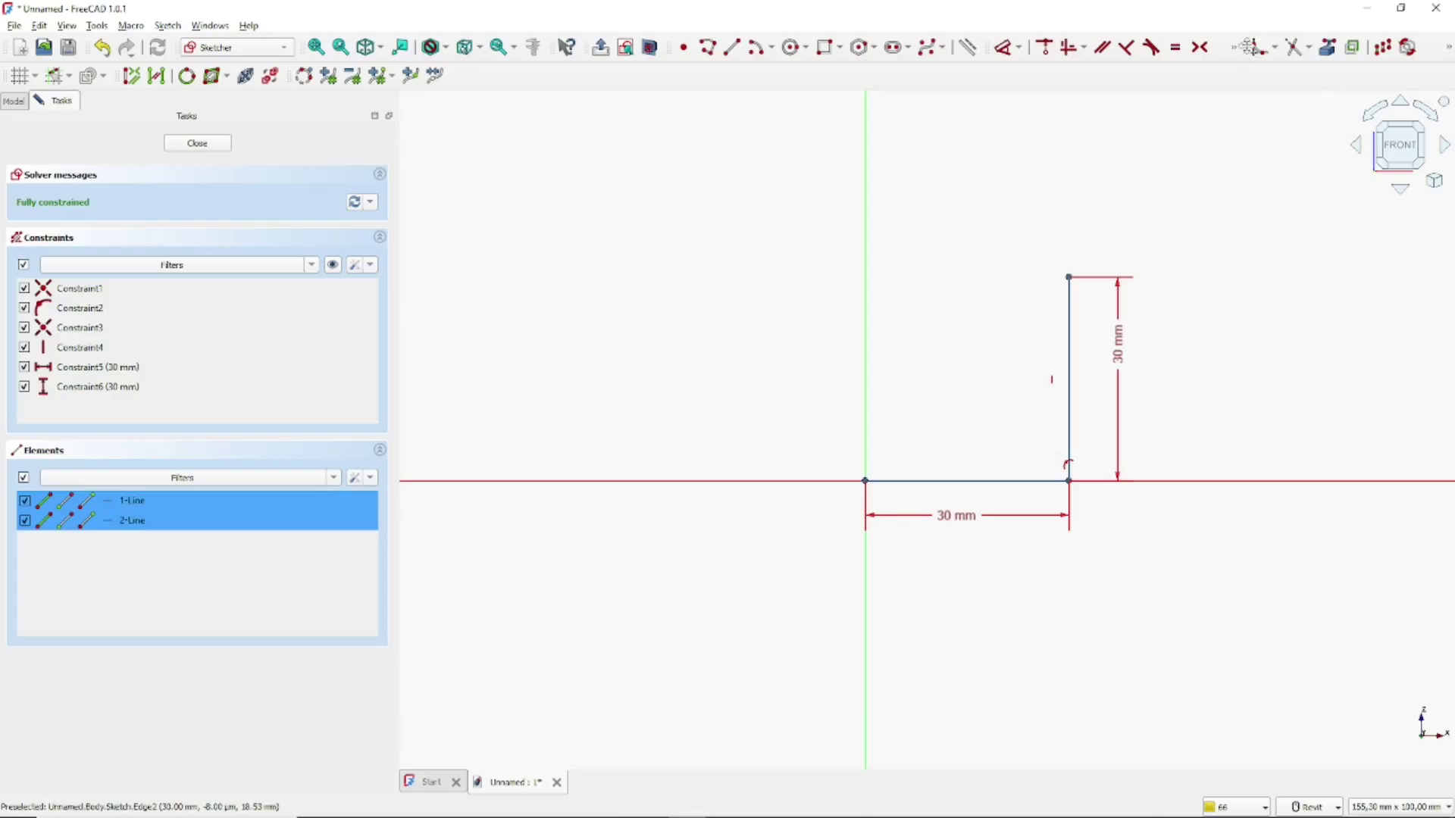
{"action": "left_click_drag", "start_coordinate": [1249, 47], "coordinate": [464, 78]}
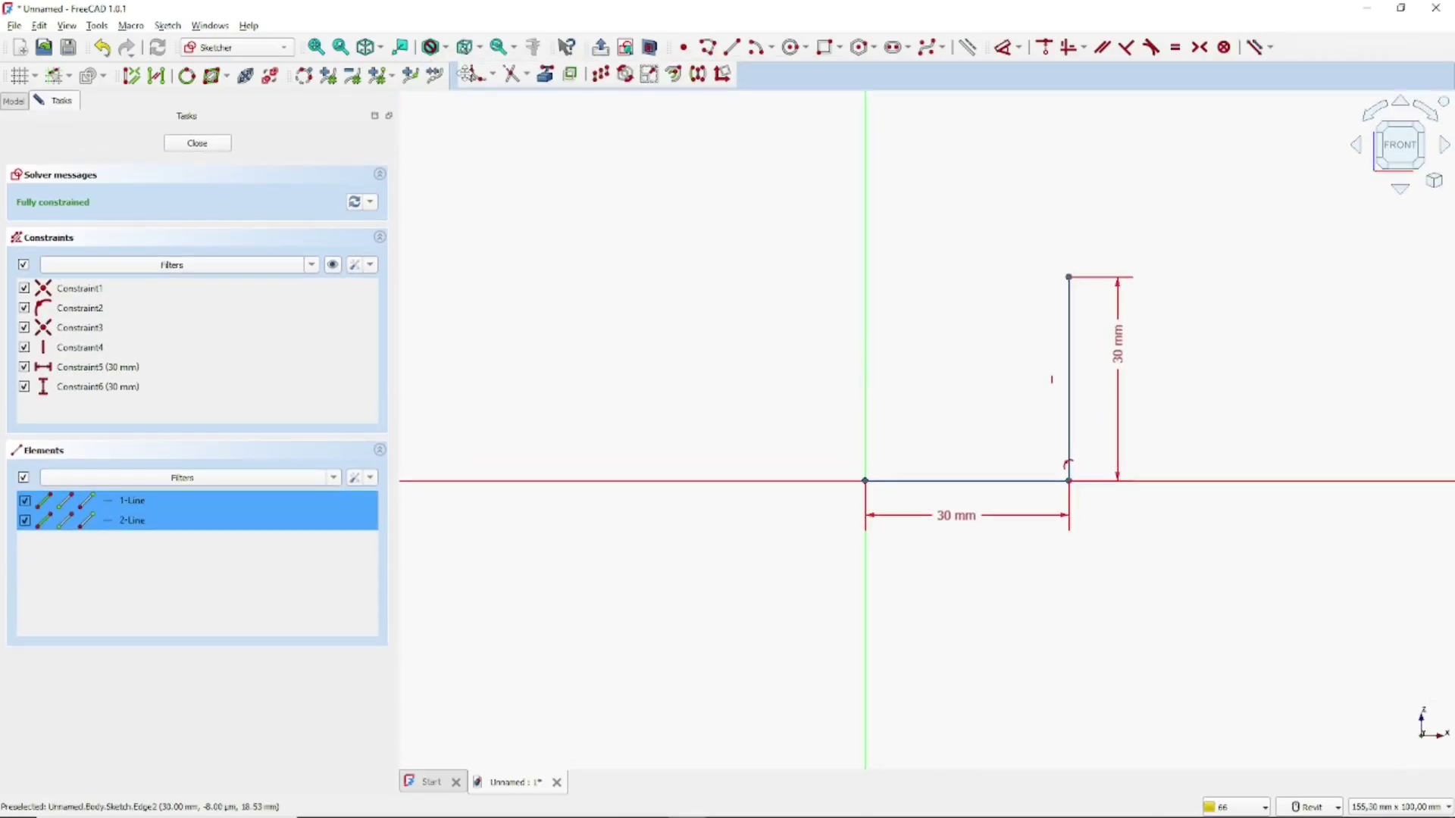
{"action": "left_click", "coordinate": [666, 76]}
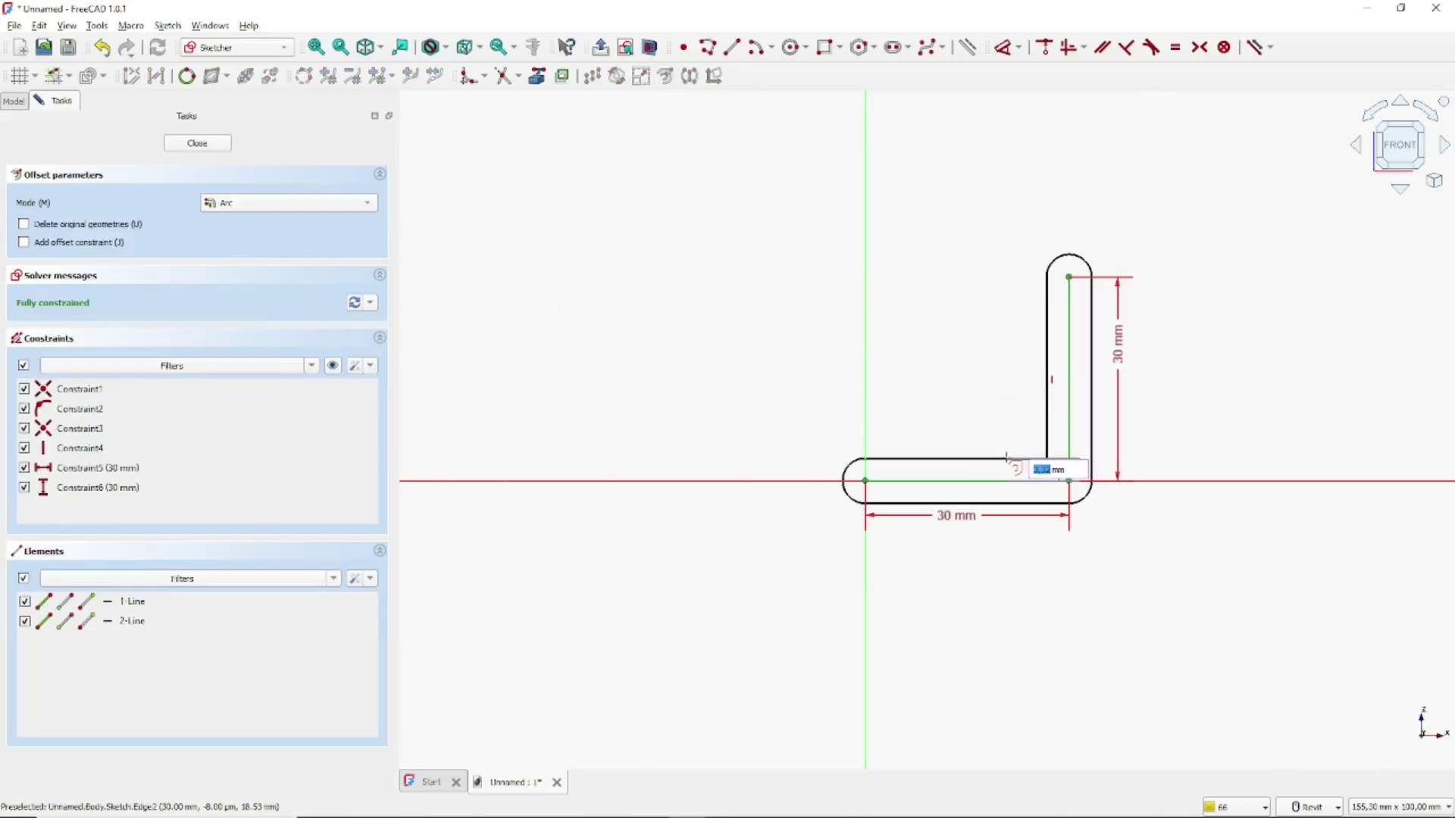
{"action": "left_click", "coordinate": [1008, 461]}
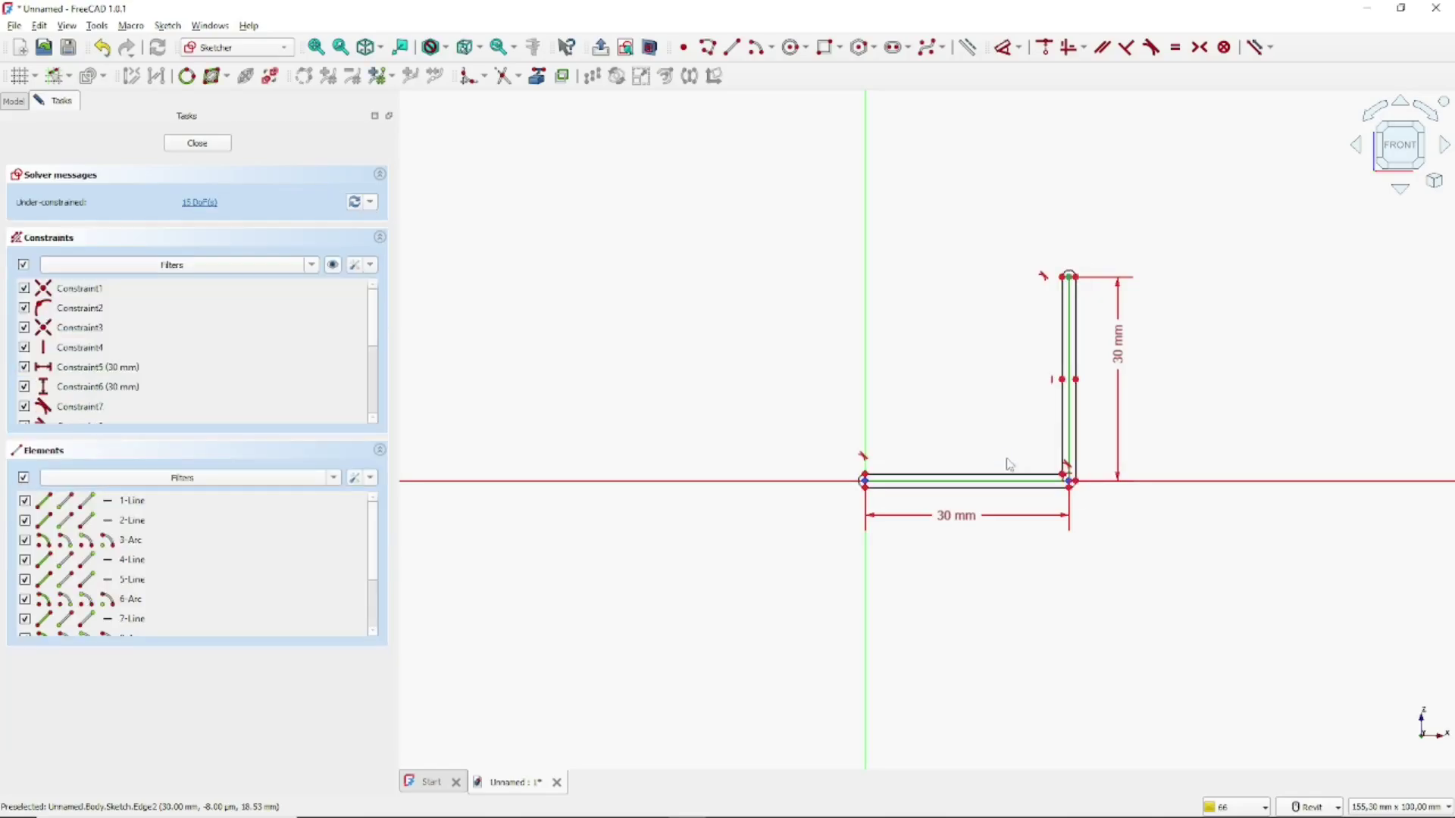
- Draw a short horizontal line from the original vertical line's upper endpoint to the inner offset edge
{"action": "left_click", "coordinate": [733, 49]}
{"action": "scroll", "coordinate": [1083, 273], "scroll_direction": "up", "scroll_amount": 5}
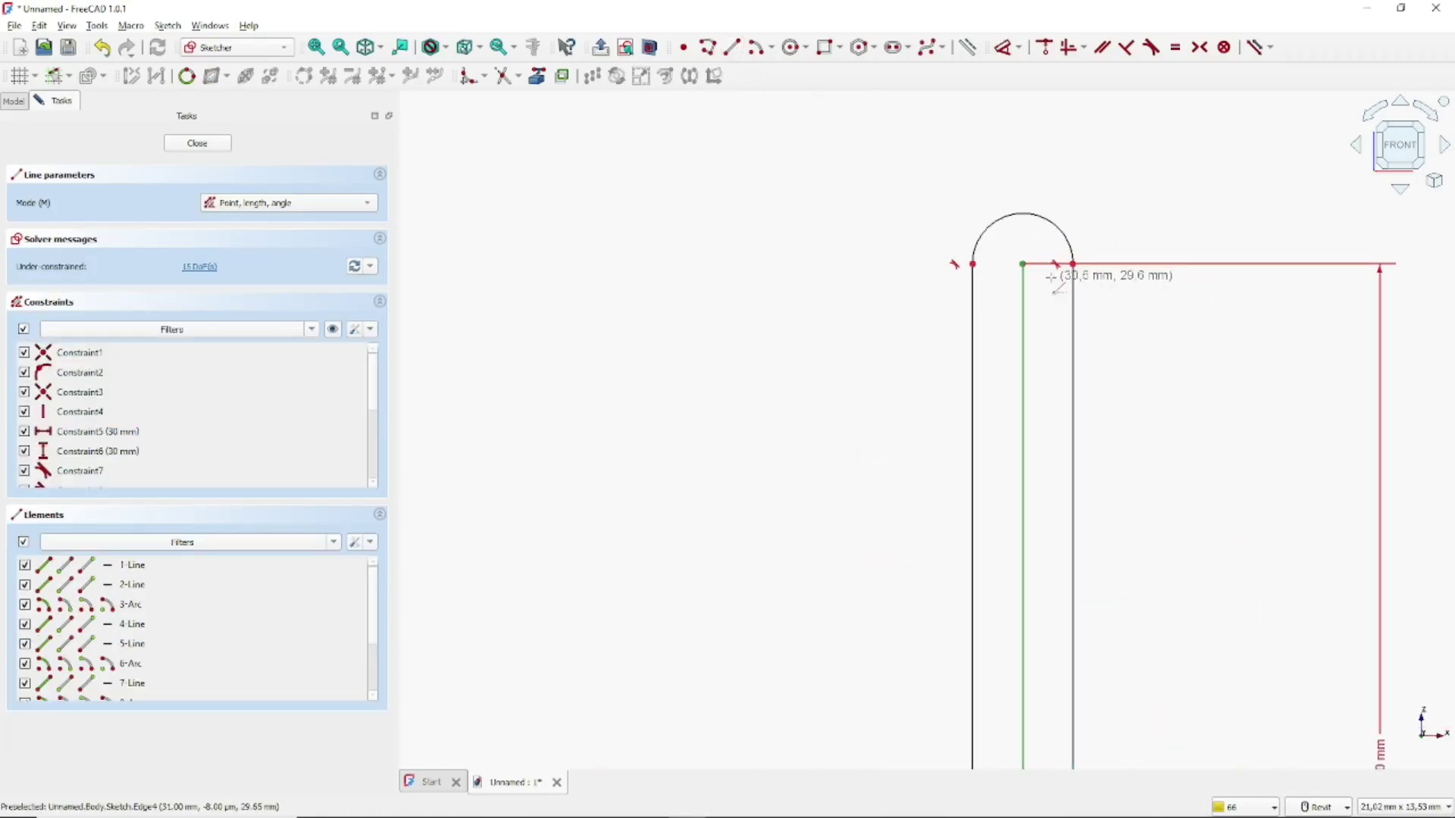
{"action": "left_click", "coordinate": [1023, 264]}
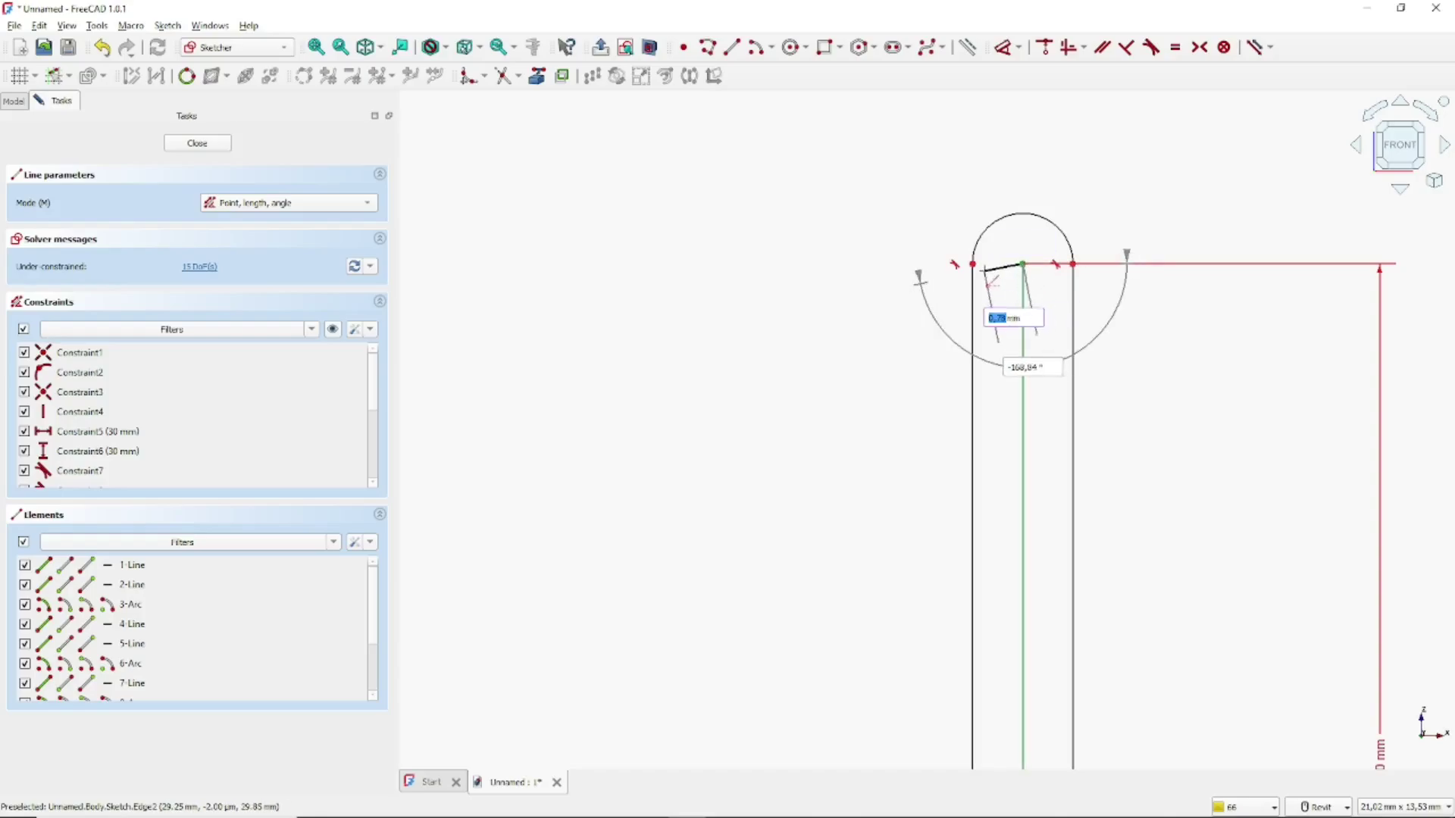
{"action": "key", "text": "Escape"}
- Draw a 1 mm vertical line from the origin up to the end of the inner offset line
{"action": "scroll", "coordinate": [1026, 279], "scroll_direction": "down", "scroll_amount": 4}
{"action": "scroll", "coordinate": [1029, 295], "scroll_direction": "down", "scroll_amount": 4}
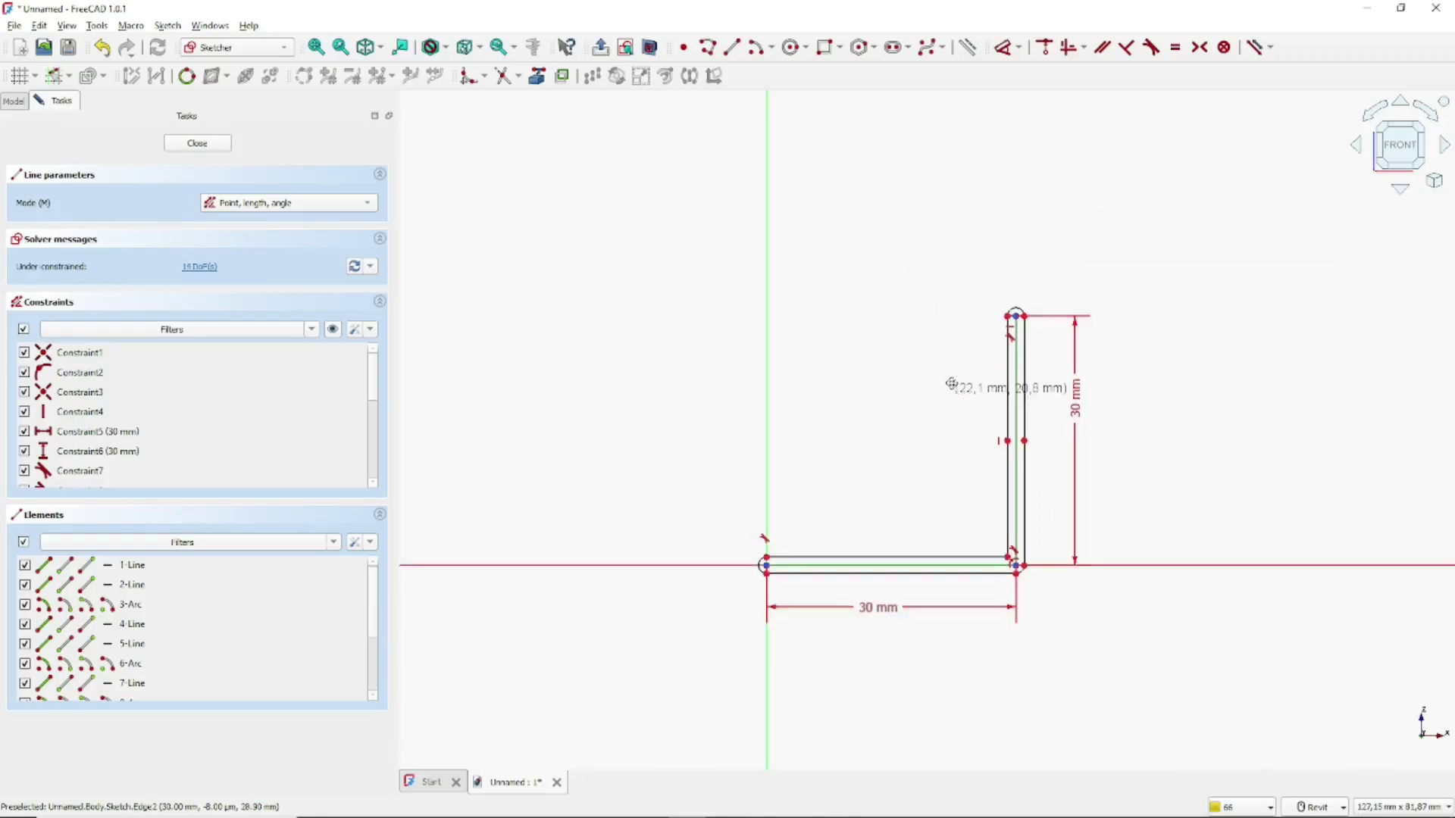
{"action": "middle_click_drag", "start_coordinate": [766, 542], "coordinate": [795, 422]}
{"action": "scroll", "coordinate": [786, 425], "scroll_direction": "up", "scroll_amount": 8}
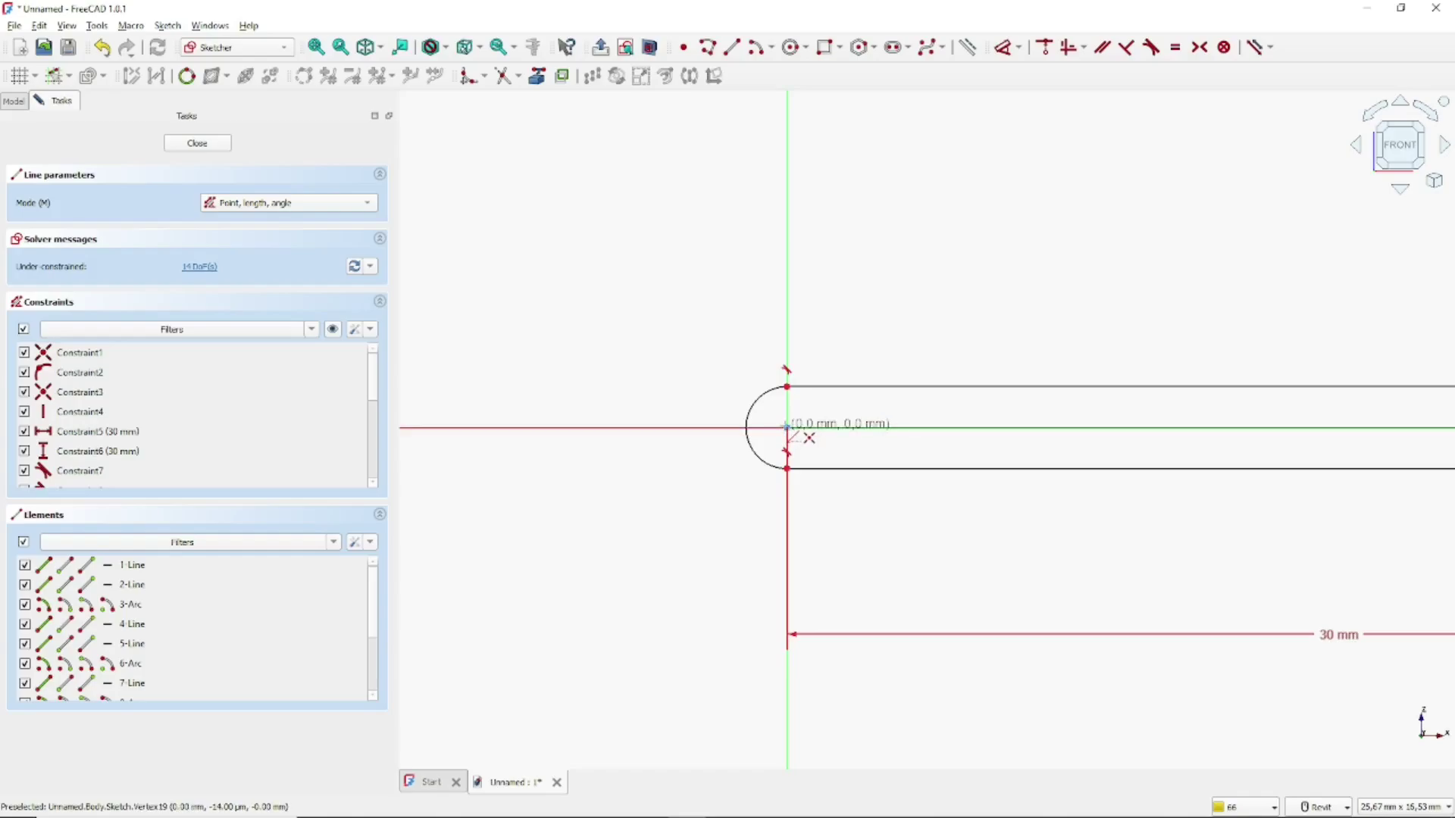
{"action": "left_click", "coordinate": [787, 428]}
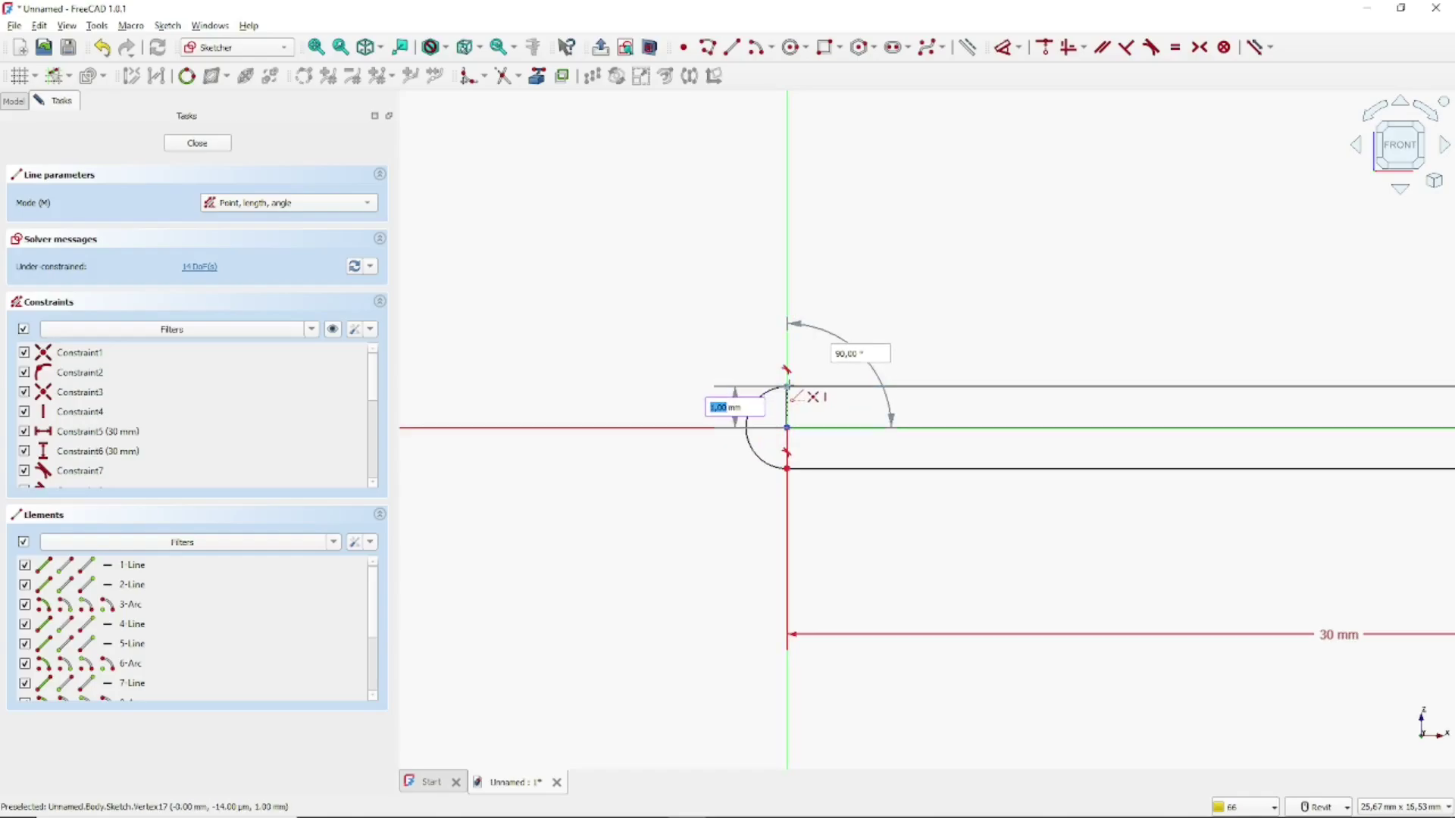
{"action": "left_click", "coordinate": [788, 387]}
- Trim away the rounded end arc at the origin and the outer offset line below the horizontal leg
{"action": "scroll", "coordinate": [1122, 252], "scroll_direction": "down", "scroll_amount": 2}
{"action": "middle_click_drag", "start_coordinate": [1153, 247], "coordinate": [955, 303]}
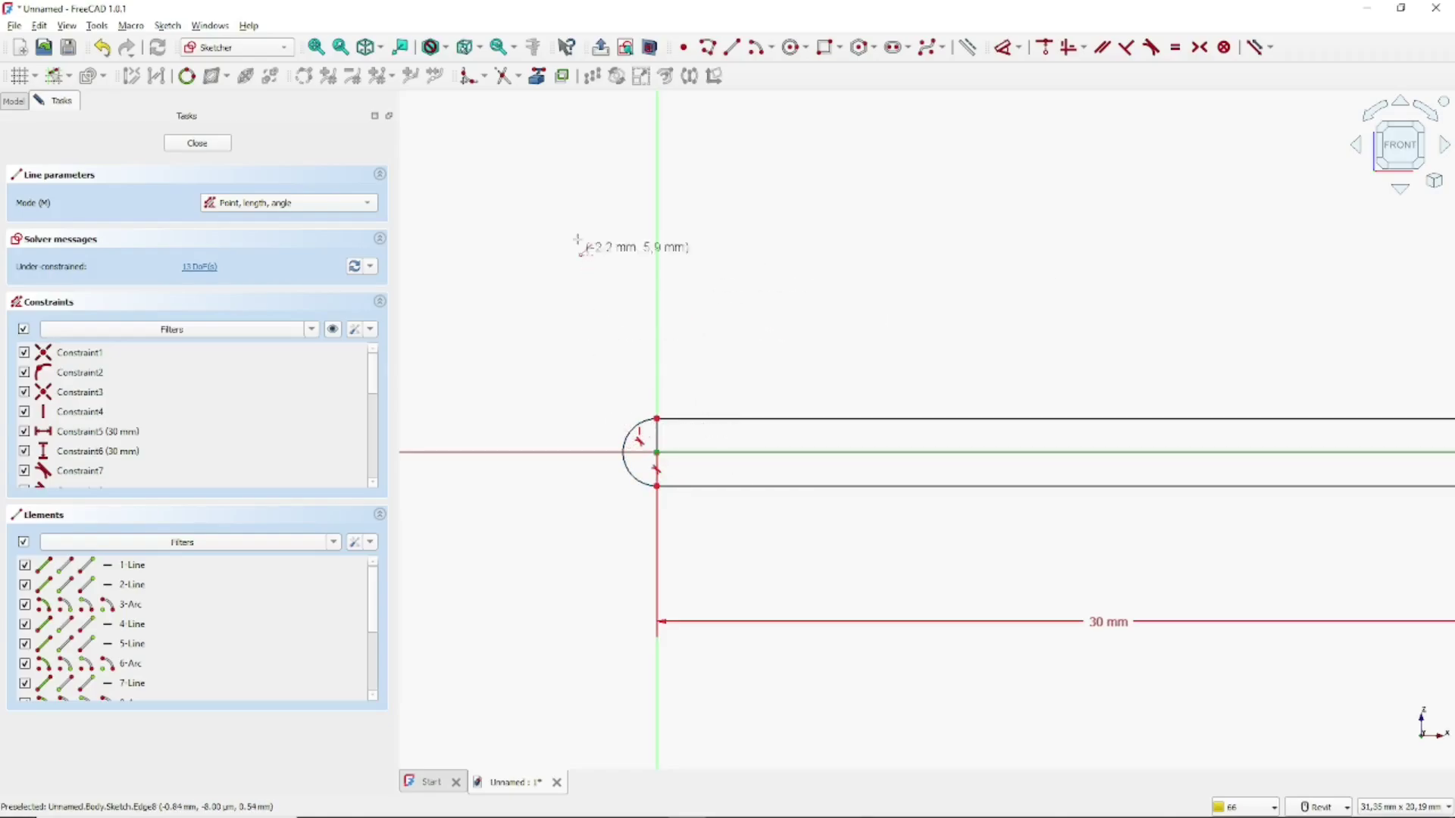
{"action": "left_click", "coordinate": [504, 76]}
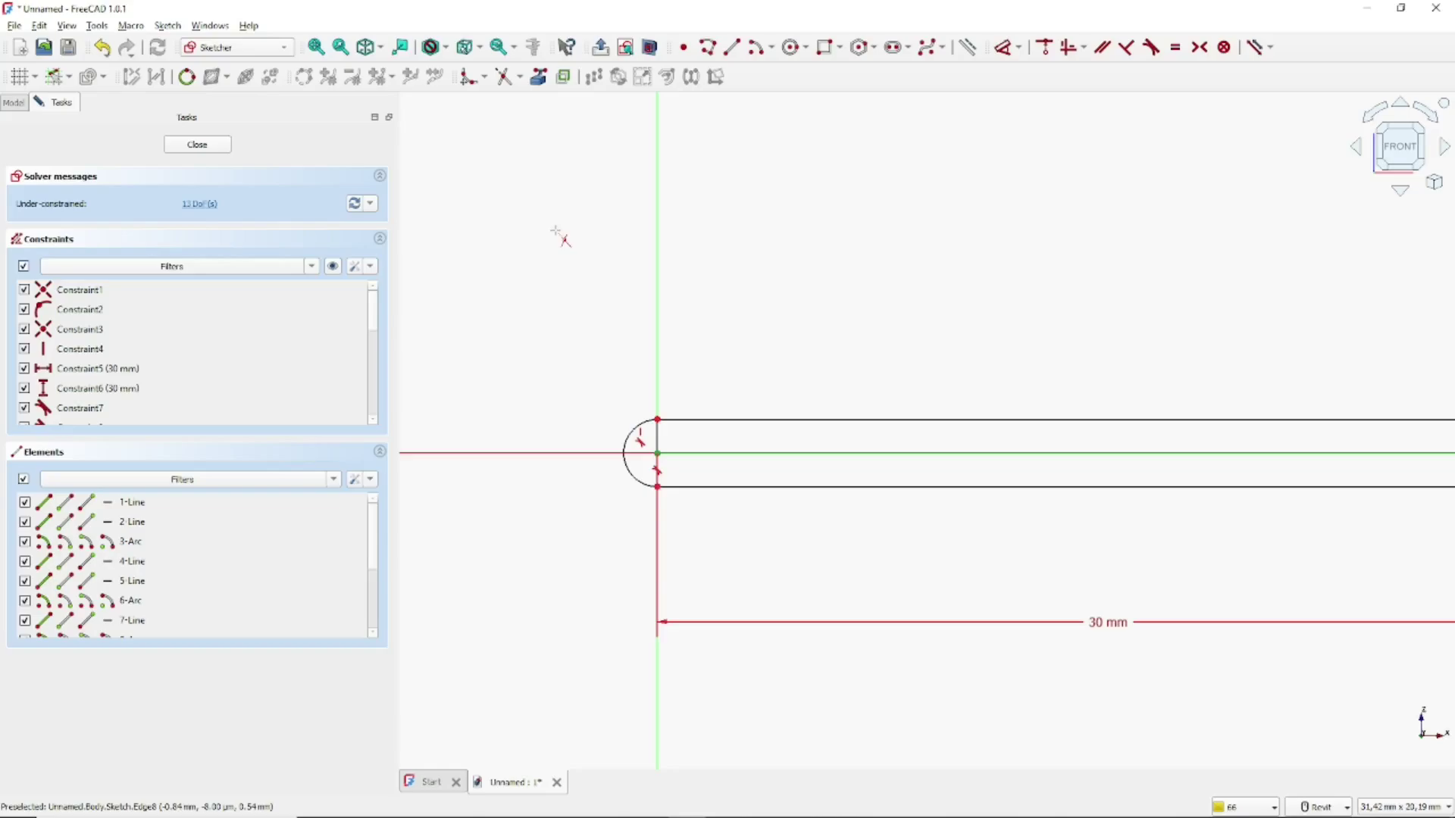
{"action": "left_click", "coordinate": [626, 434]}
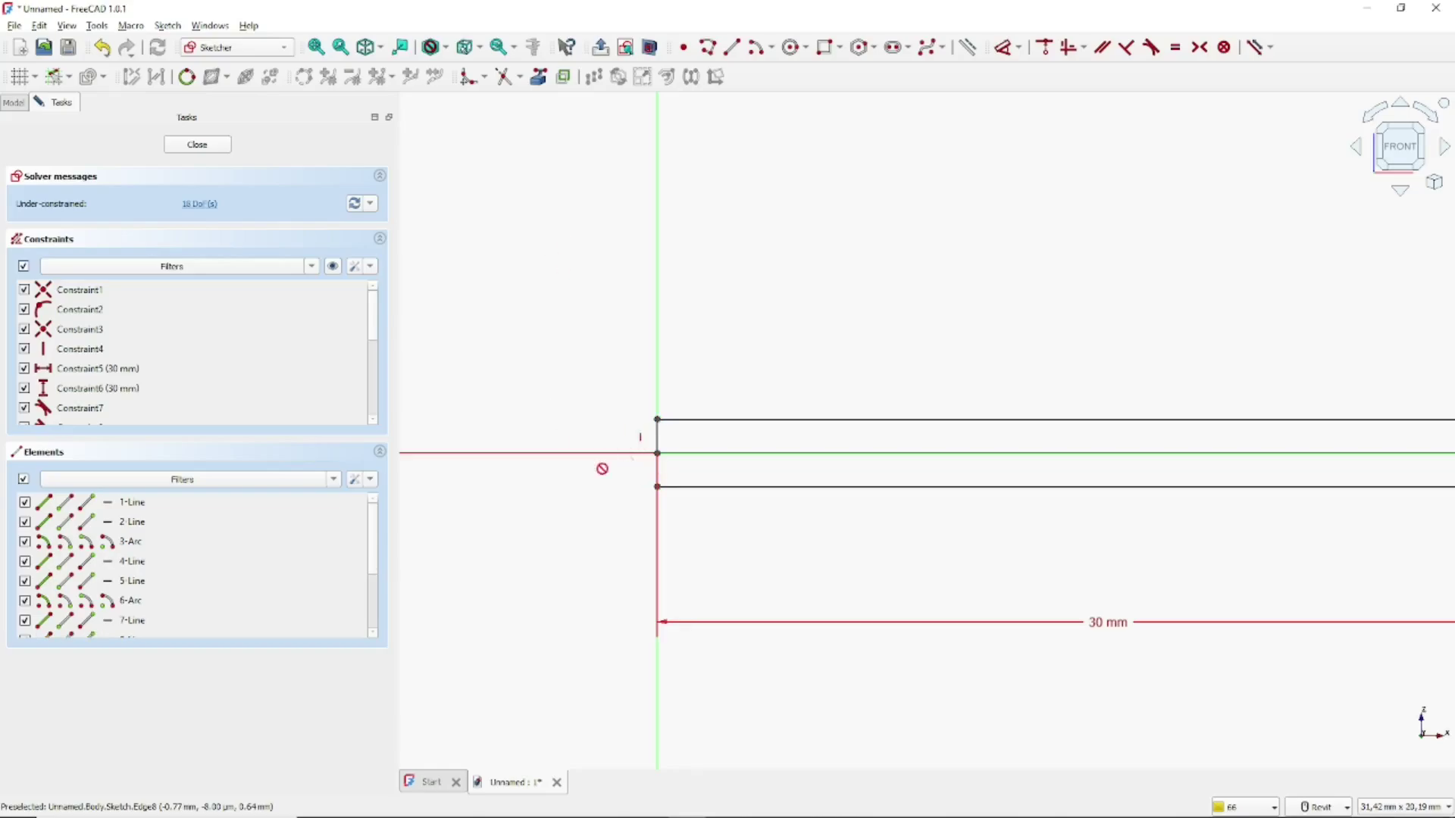
{"action": "left_click", "coordinate": [691, 489]}
- Trim away the outer corner arc, both parts of the outer vertical offset line, and the arc capping the vertical leg
{"action": "scroll", "coordinate": [757, 470], "scroll_direction": "down", "scroll_amount": 4}
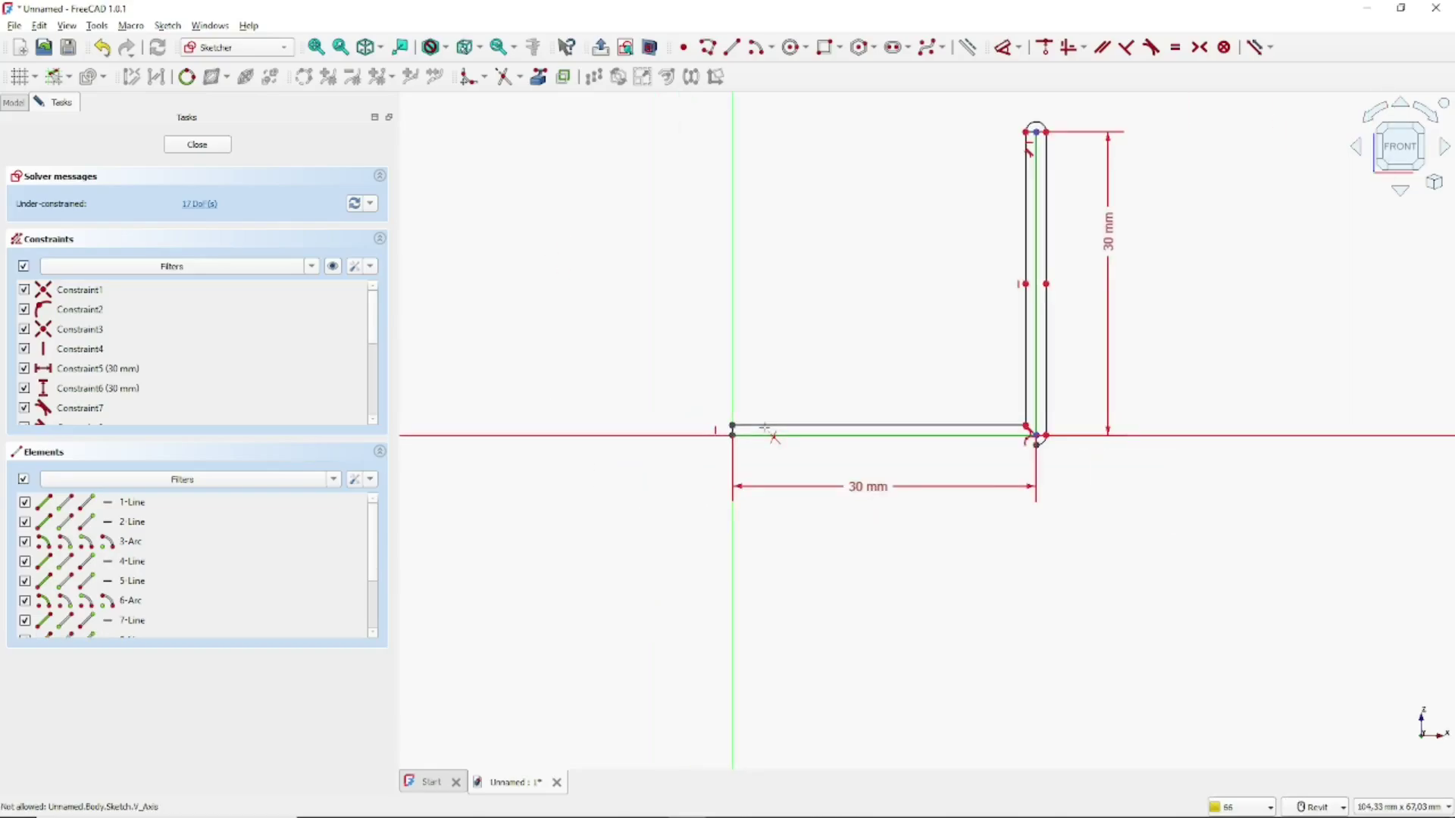
{"action": "scroll", "coordinate": [915, 494], "scroll_direction": "up", "scroll_amount": 2}
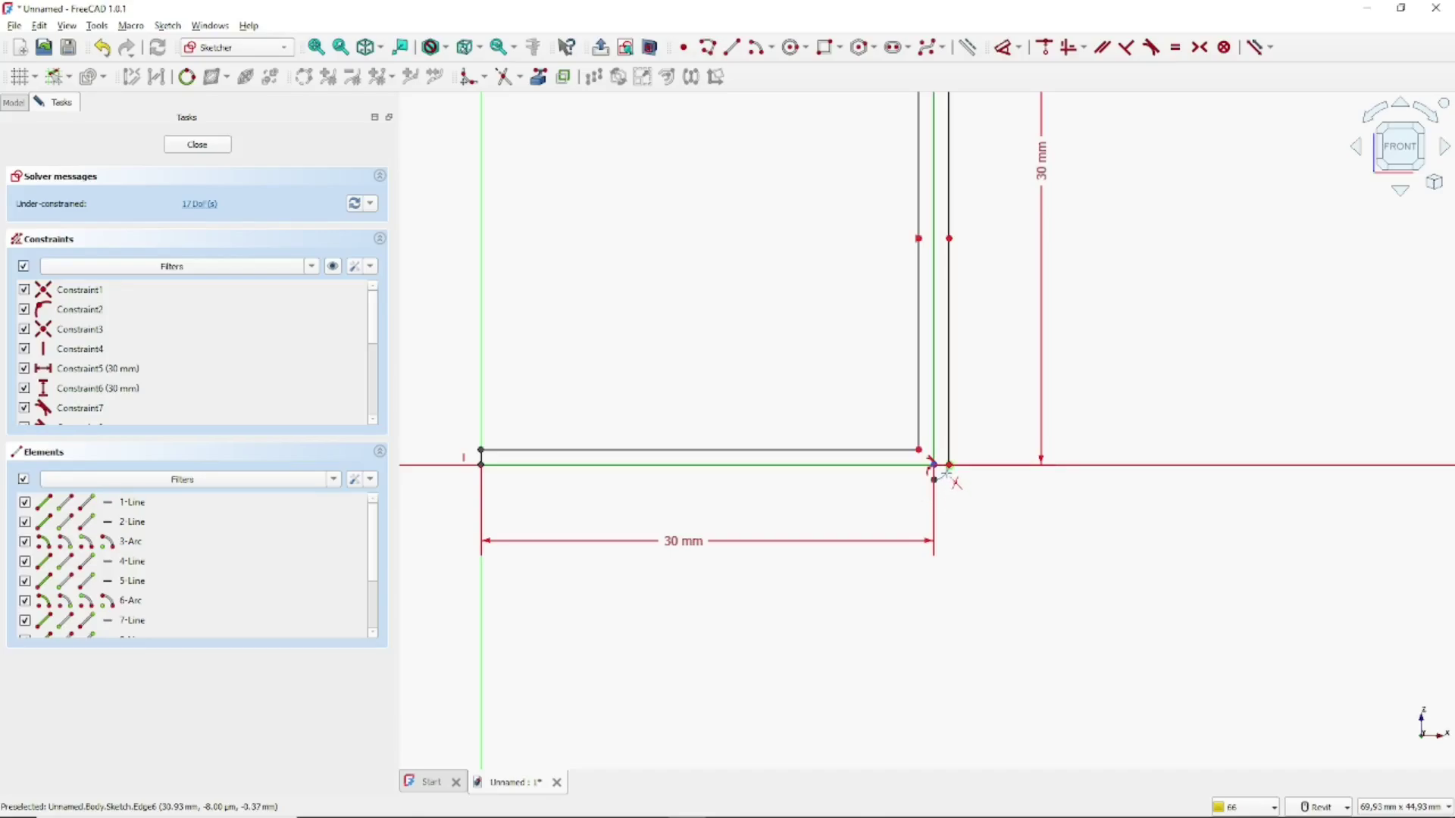
{"action": "left_click", "coordinate": [941, 477]}
{"action": "left_click", "coordinate": [950, 443]}
{"action": "scroll", "coordinate": [979, 434], "scroll_direction": "down", "scroll_amount": 2}
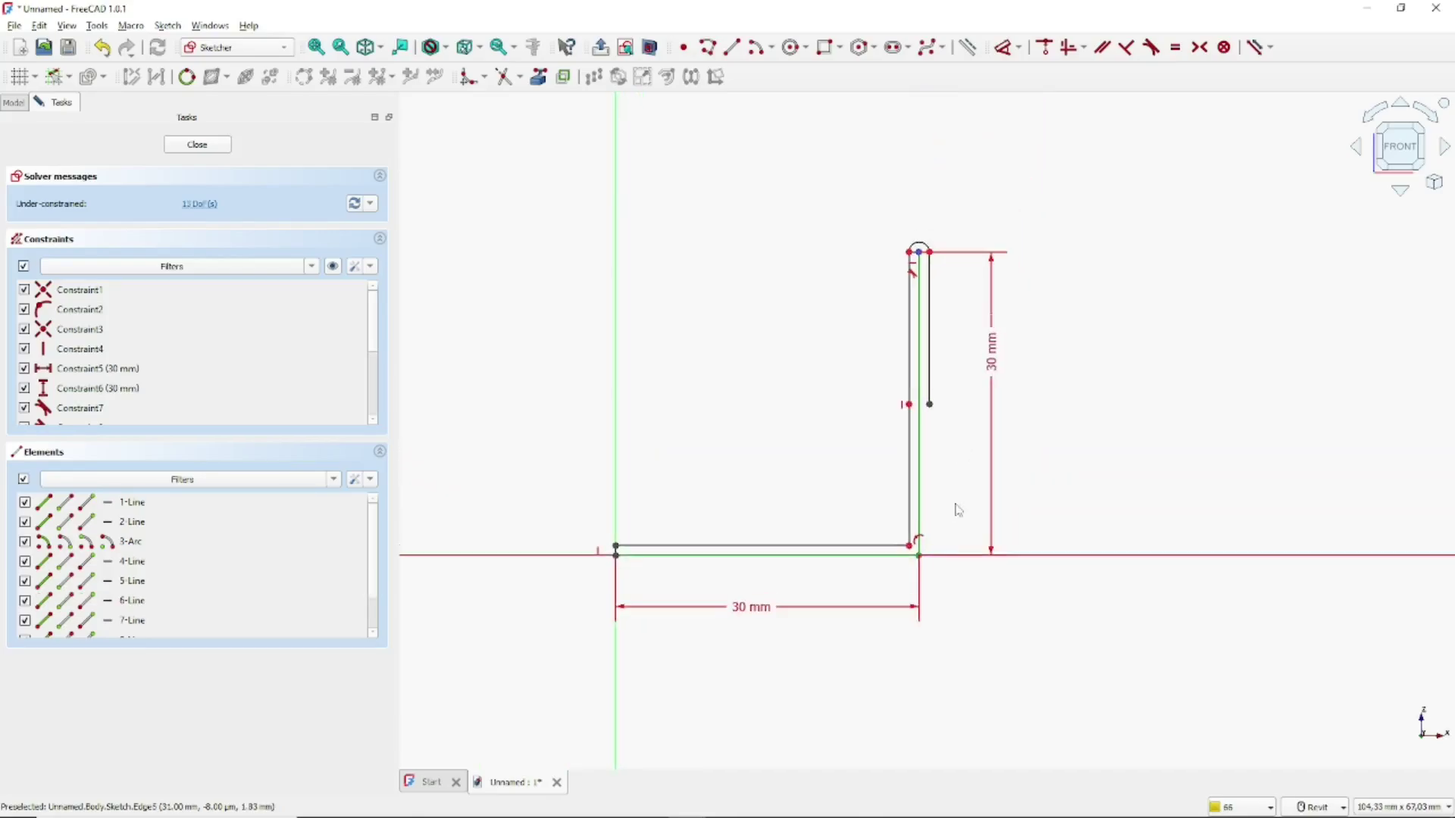
{"action": "left_click", "coordinate": [928, 278]}
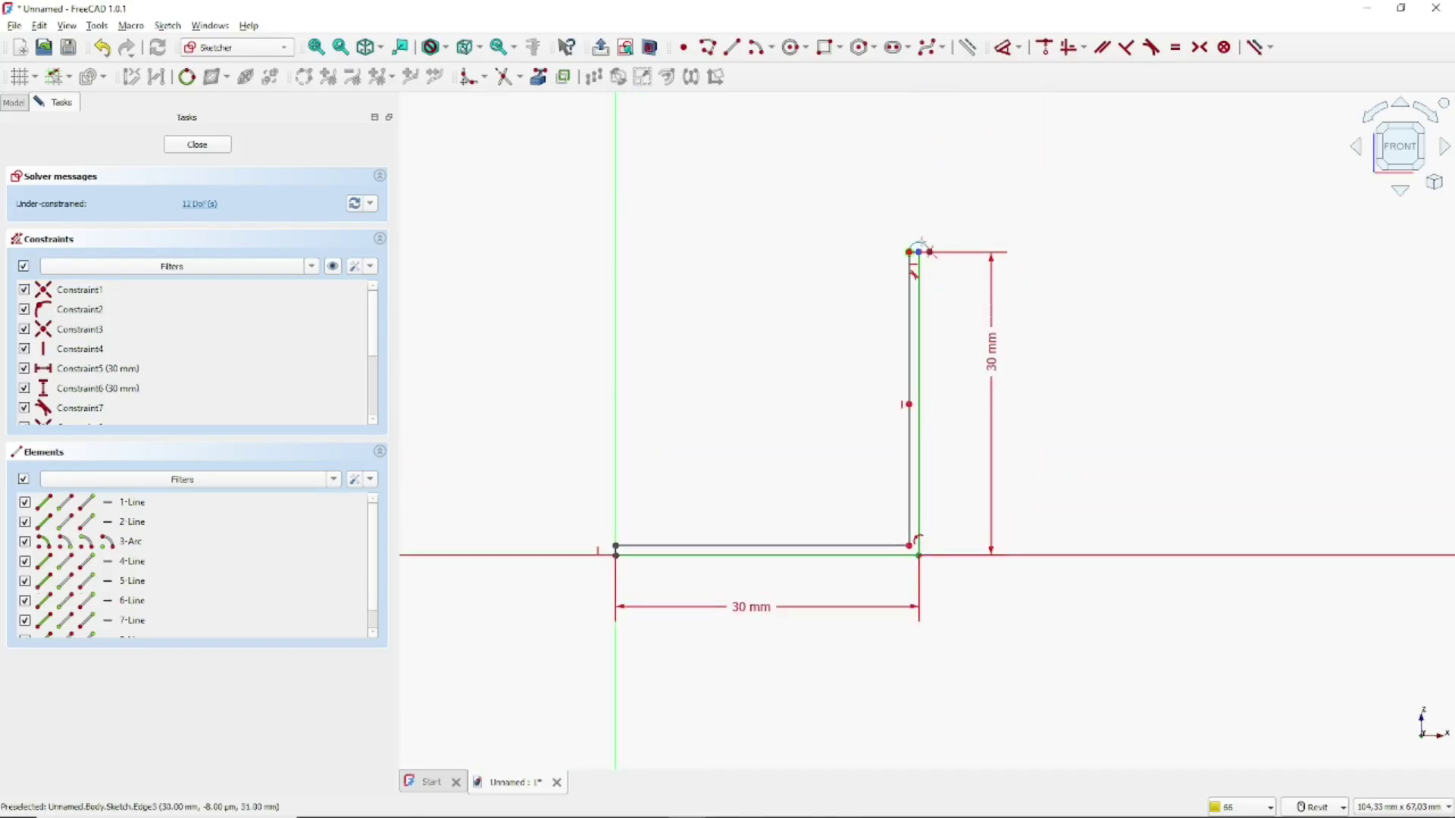
{"action": "left_click", "coordinate": [924, 250]}
- Finish the L-shaped profile sketch and return to the Part Design model
{"action": "middle_click_drag", "start_coordinate": [955, 416], "coordinate": [1007, 364]}
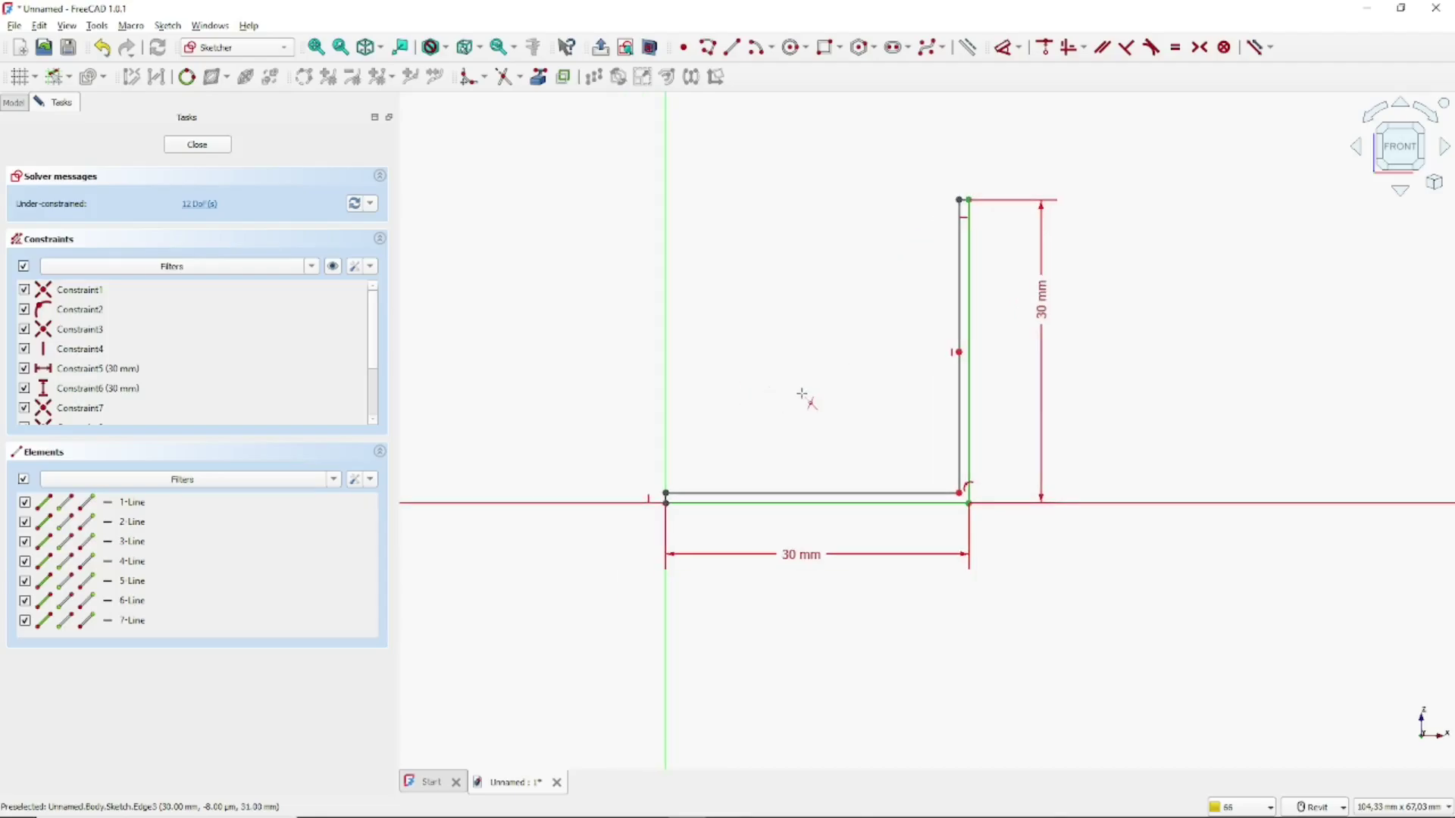
{"action": "left_click", "coordinate": [198, 146]}
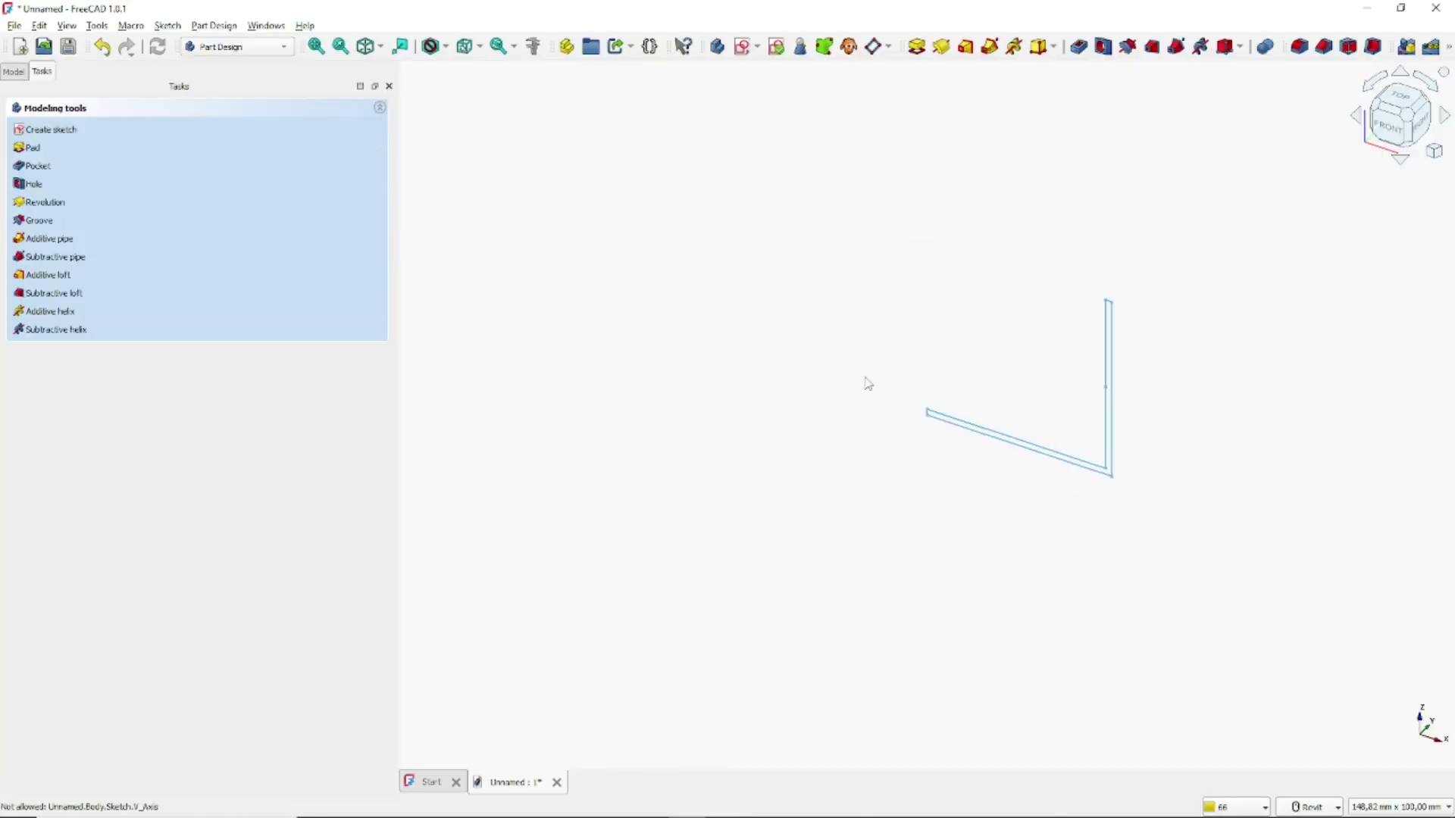
{"action": "middle_click_drag", "start_coordinate": [997, 335], "coordinate": [782, 354]}
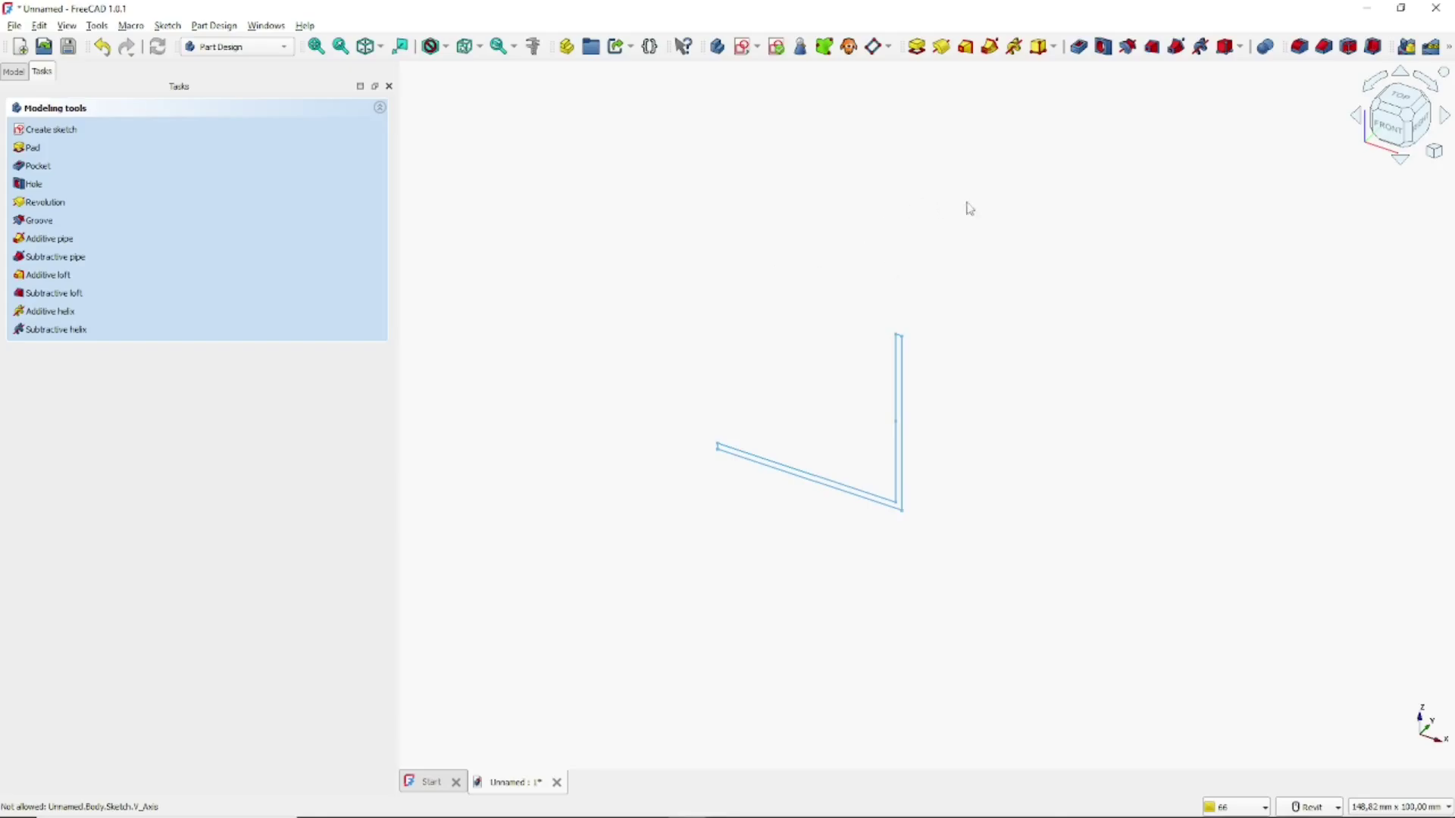
- Pad the L-shaped profile to a length of 20 mm
{"action": "left_click", "coordinate": [916, 47]}
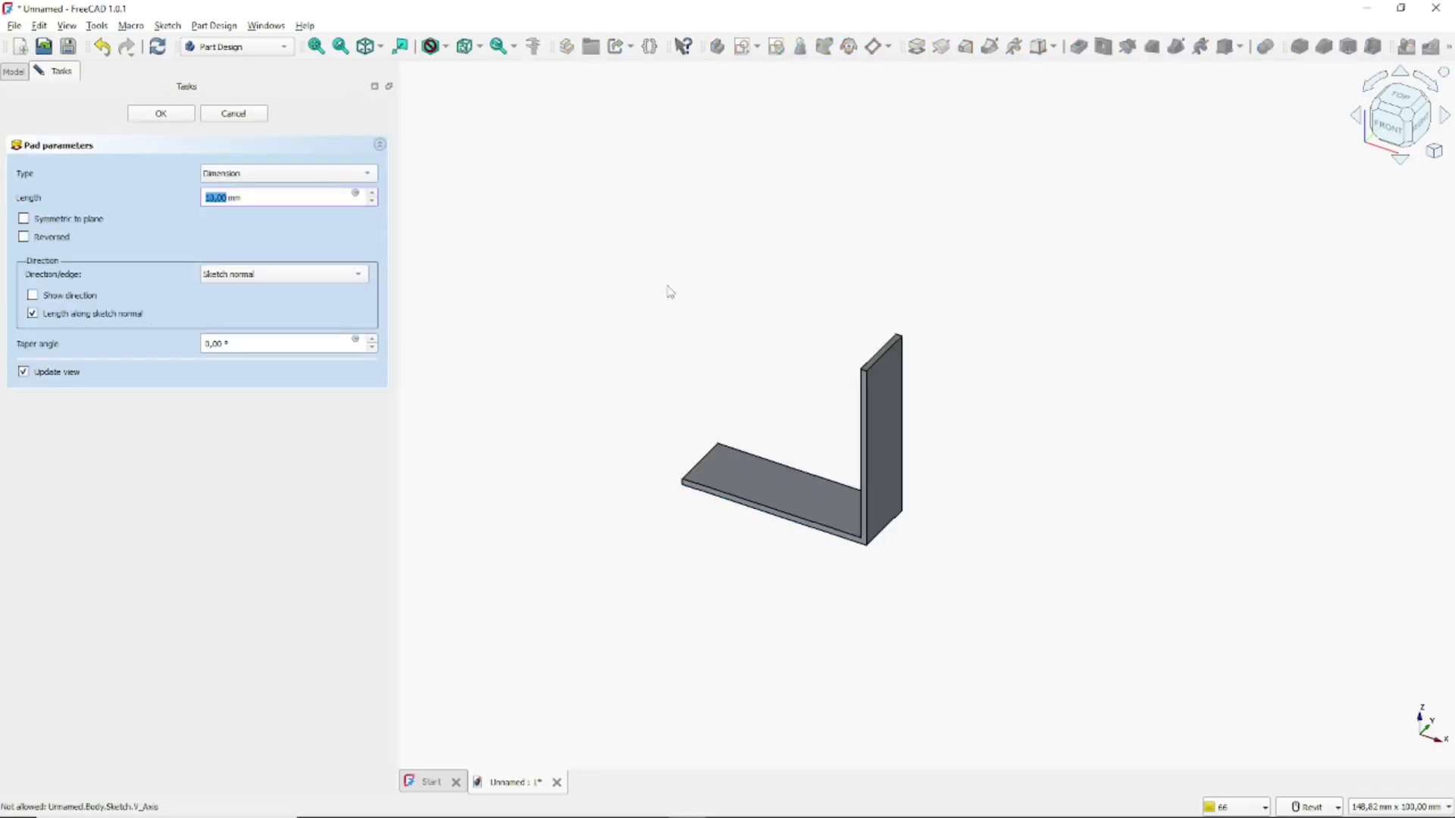
{"action": "type", "text": "2"}
{"action": "left_click", "coordinate": [156, 116]}
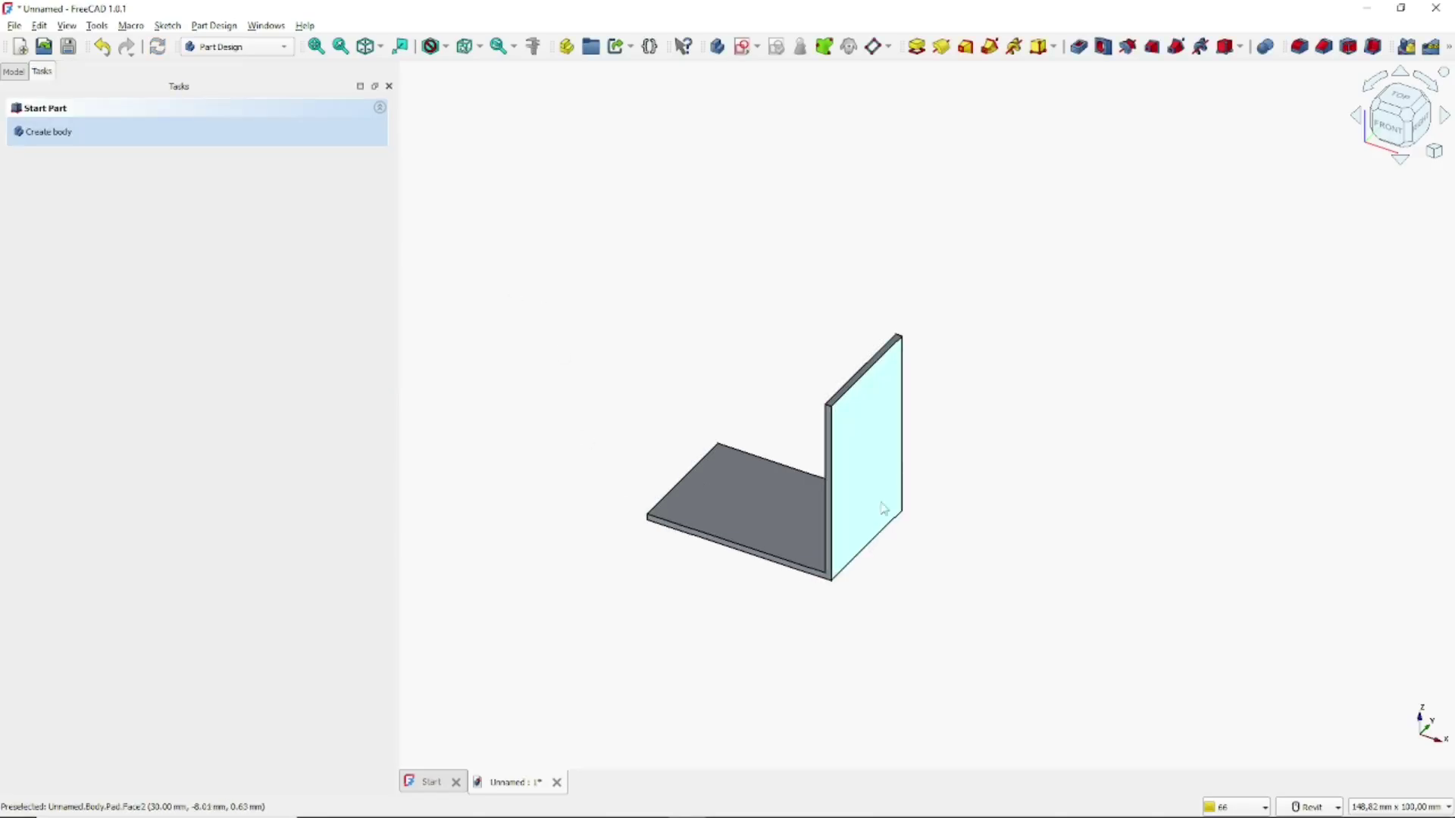
- Fillet the short front edge at the upper end of the vertical leg with a 10 mm radius
{"action": "scroll", "coordinate": [826, 408], "scroll_direction": "up", "scroll_amount": 4}
{"action": "left_click", "coordinate": [826, 407]}
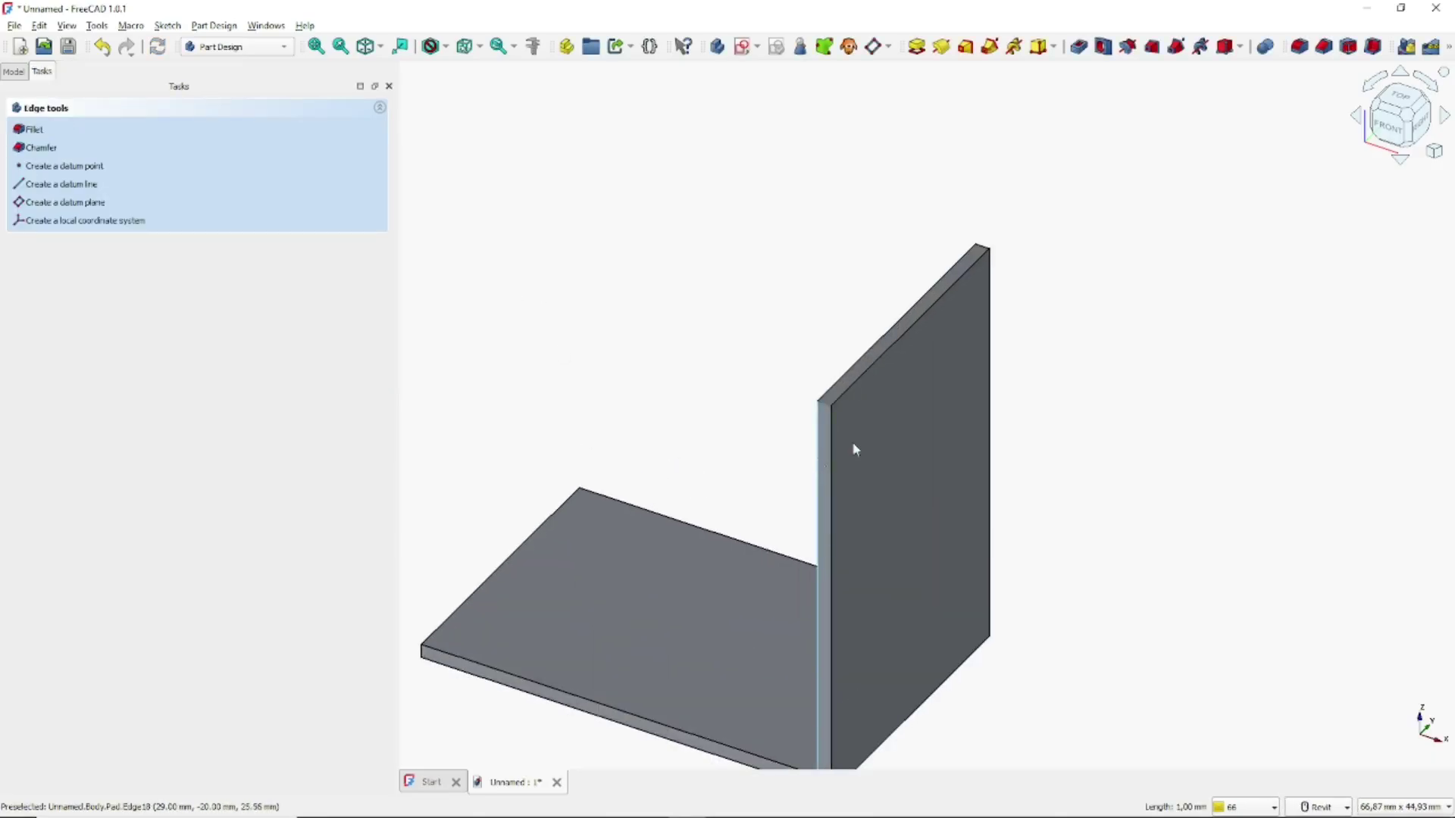
{"action": "left_click", "coordinate": [1299, 47]}
{"action": "middle_click_drag", "start_coordinate": [773, 344], "coordinate": [877, 275]}
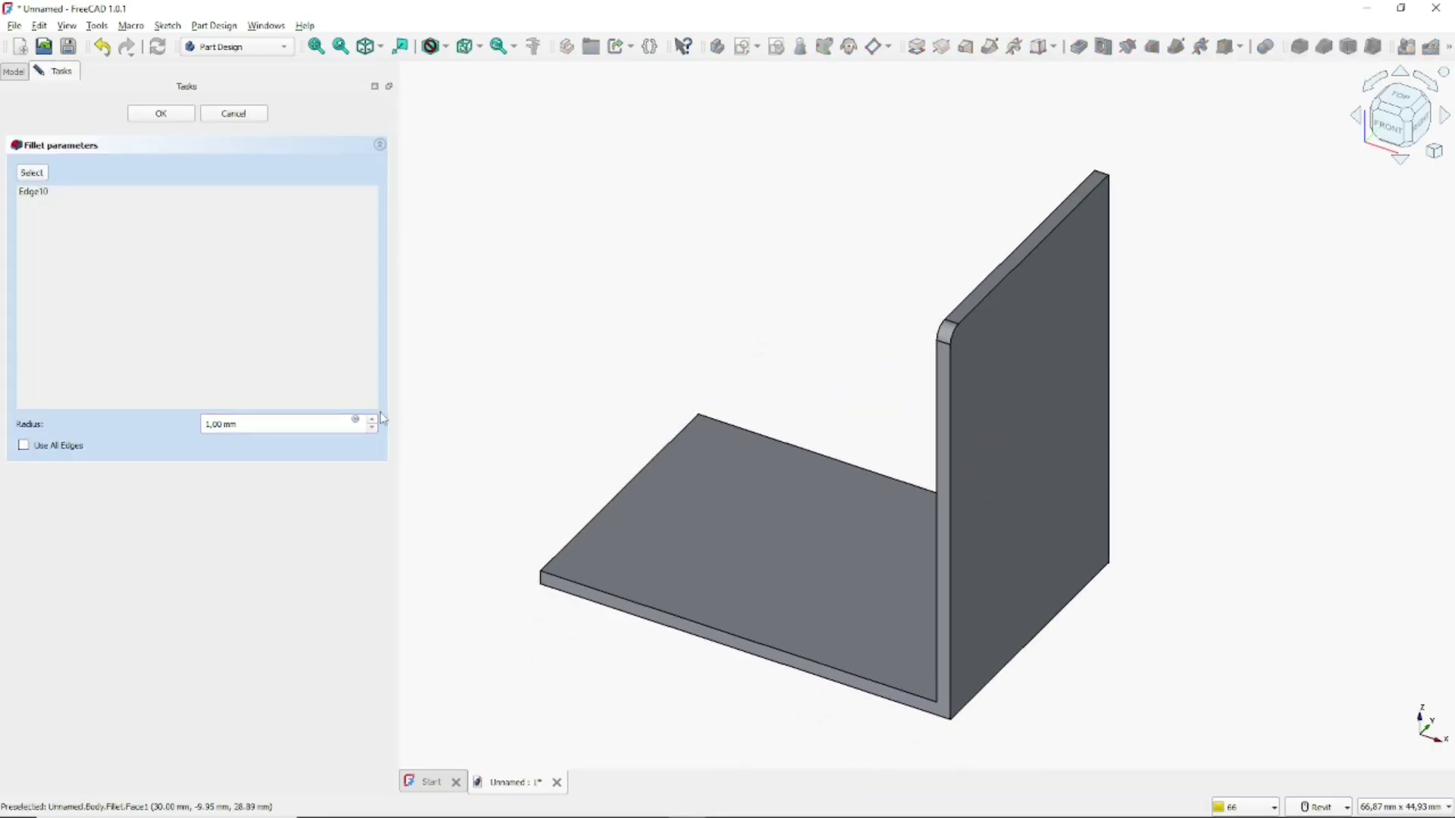
{"action": "scroll", "coordinate": [374, 423], "scroll_direction": "up", "scroll_amount": 5}
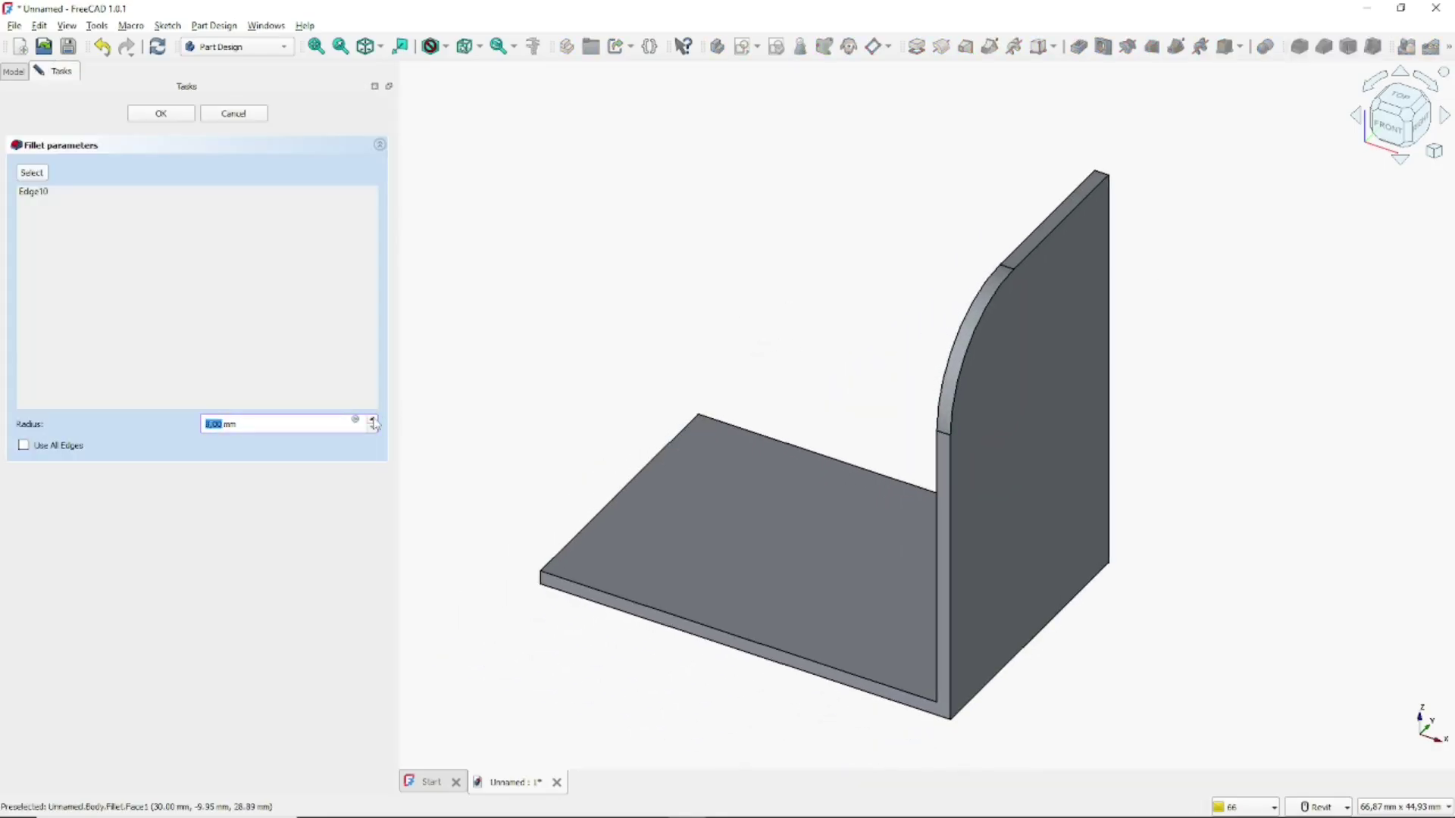
{"action": "scroll", "coordinate": [375, 423], "scroll_direction": "up", "scroll_amount": 2}
- Add the matching short front edge at the free end of the horizontal leg to the fillet and finish it
{"action": "left_click", "coordinate": [78, 191]}
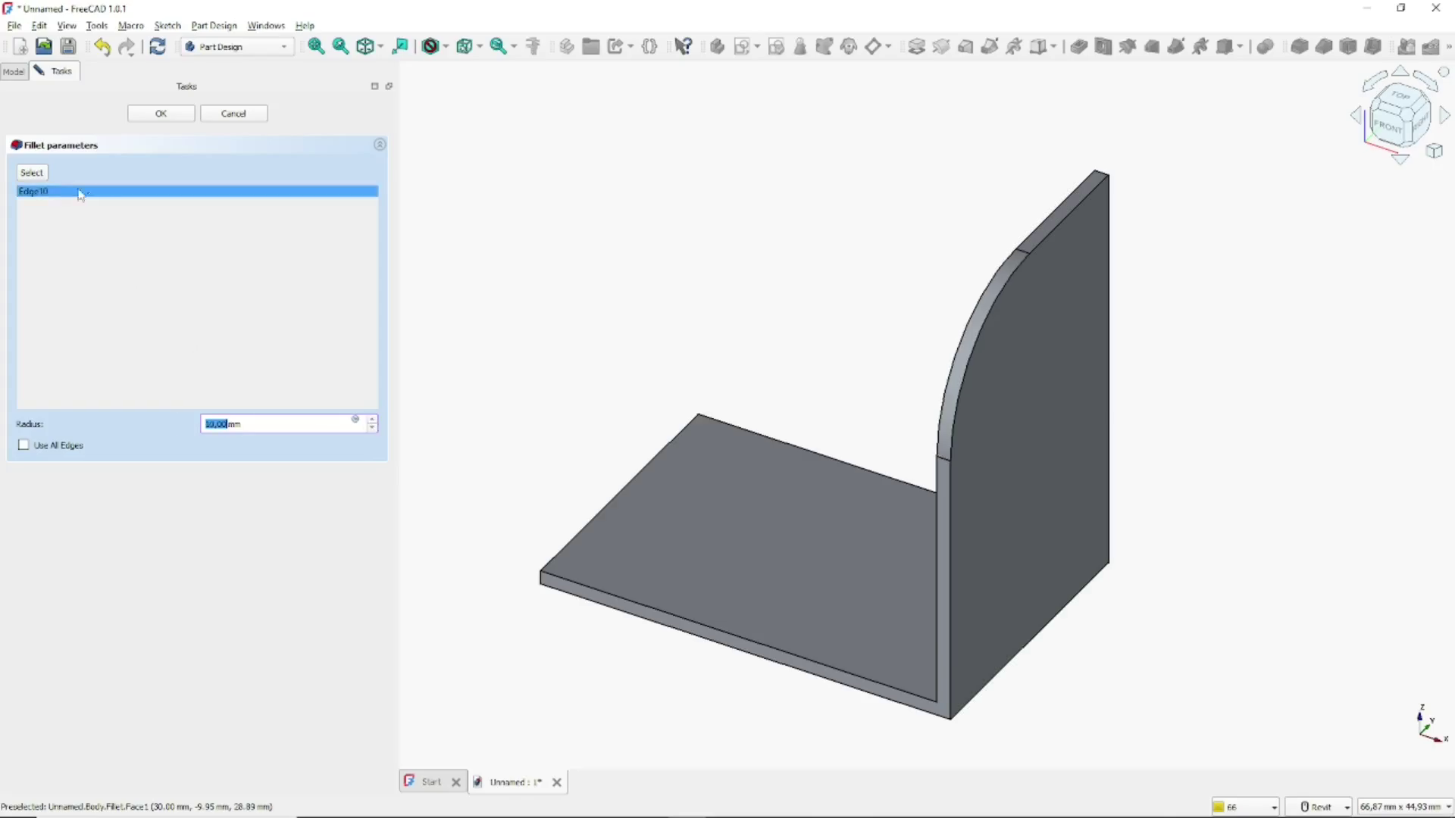
{"action": "left_click", "coordinate": [38, 174]}
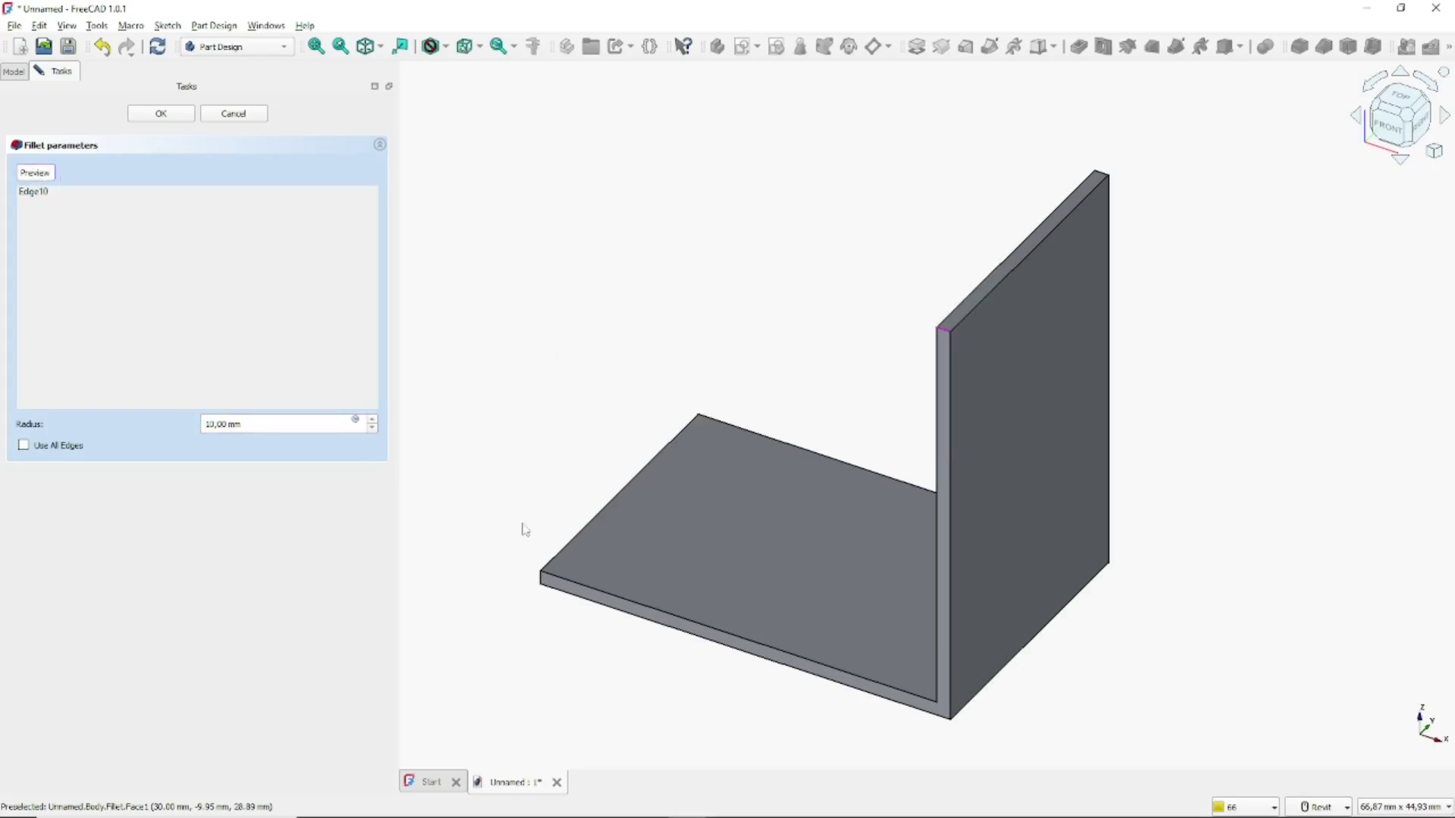
{"action": "left_click", "coordinate": [539, 582]}
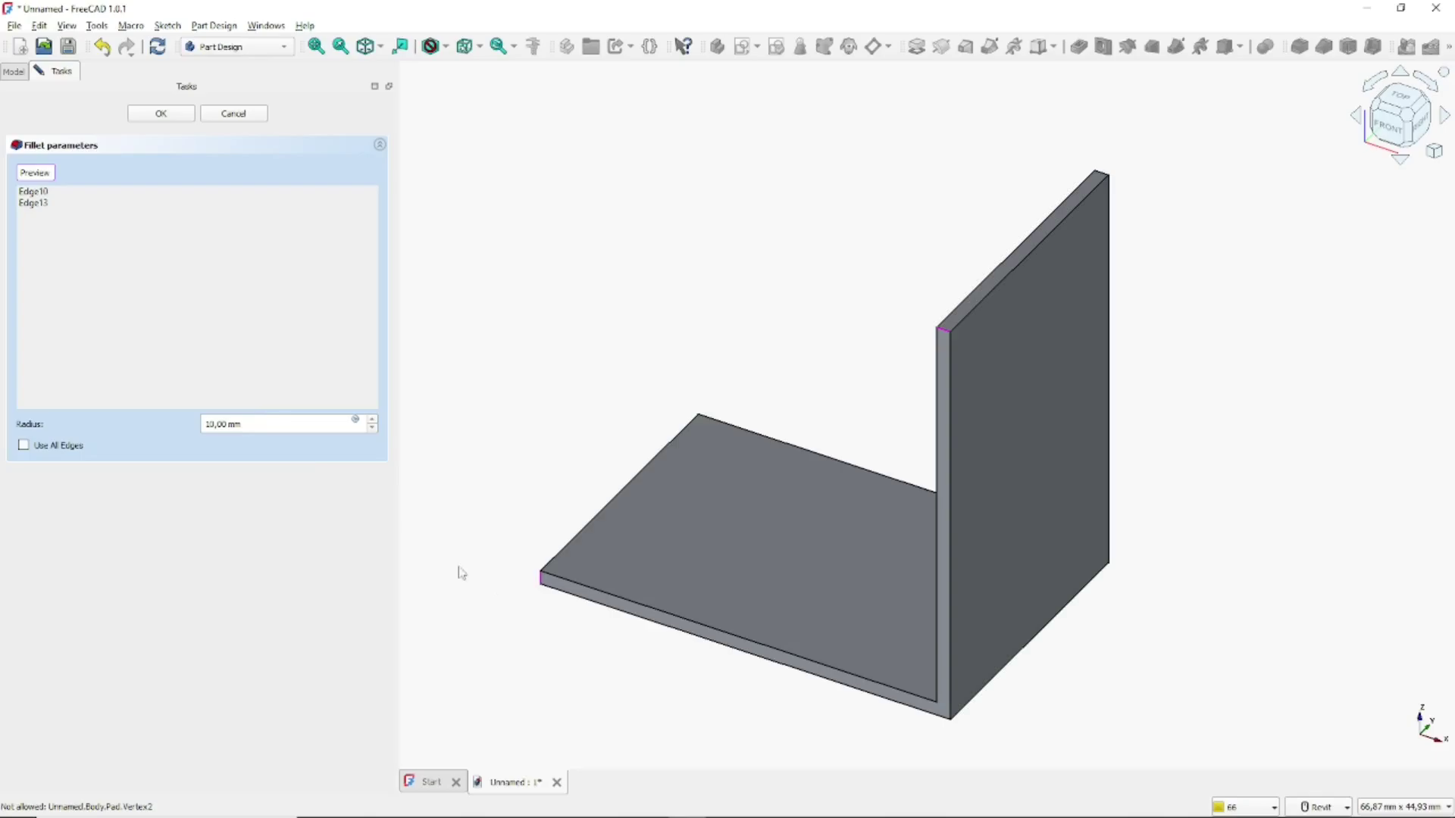
{"action": "left_click", "coordinate": [161, 115]}
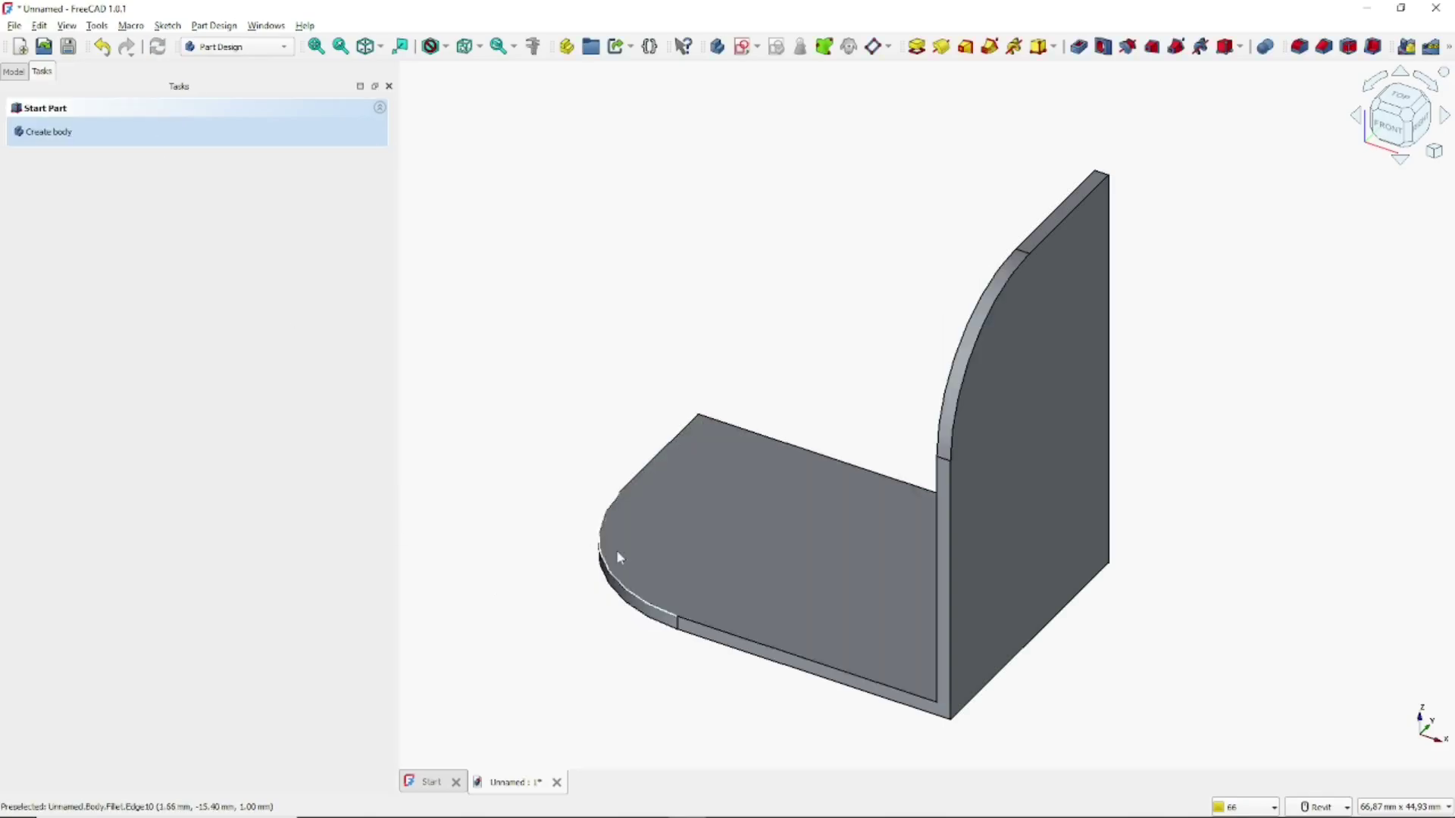
- Create a sketch on the upper face of the horizontal leg and project its rounded corner edge as external geometry
{"action": "middle_click_drag", "start_coordinate": [775, 572], "coordinate": [871, 455], "text": "shift"}
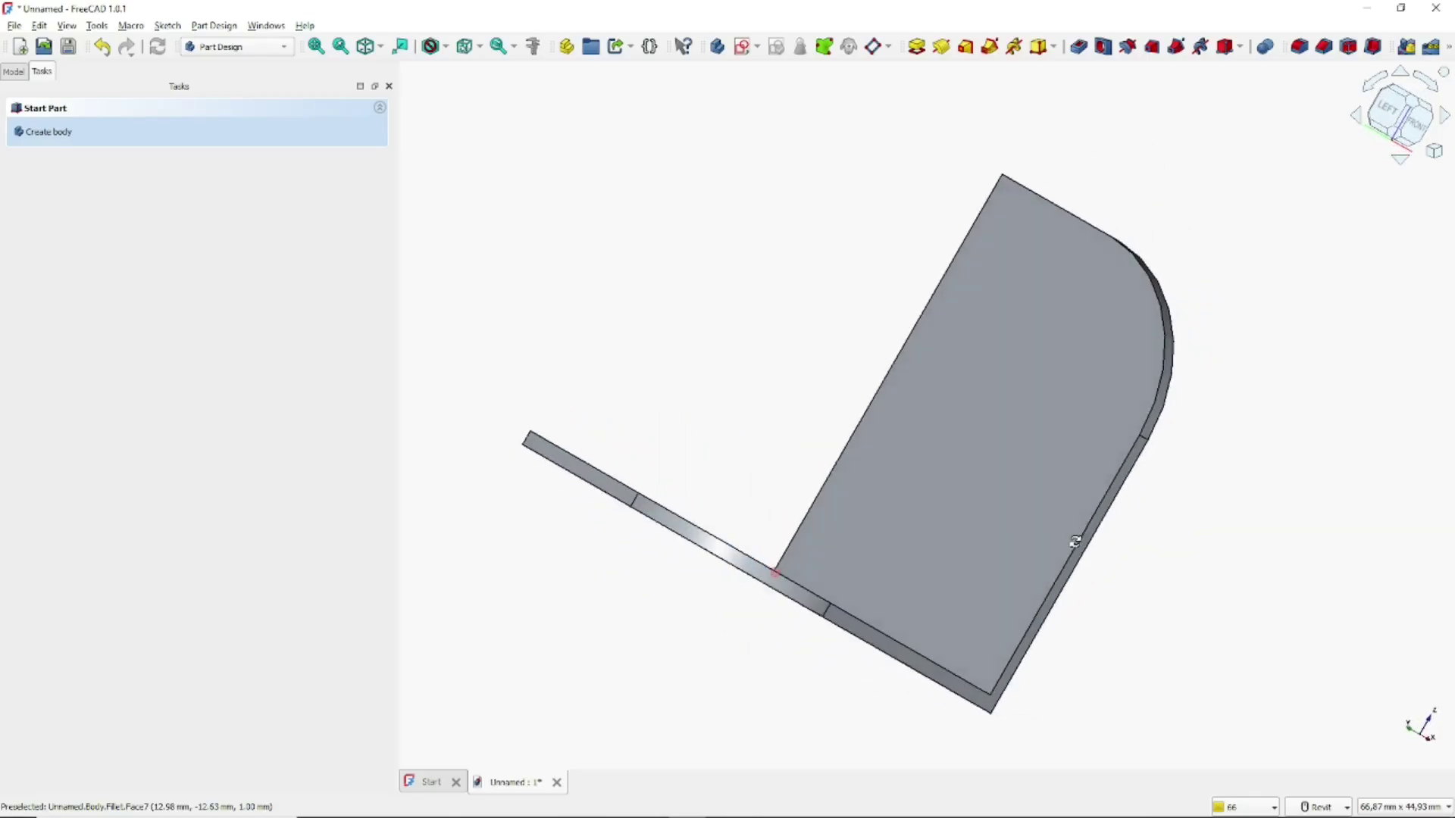
{"action": "middle_click_drag", "start_coordinate": [748, 354], "coordinate": [713, 276], "text": "shift"}
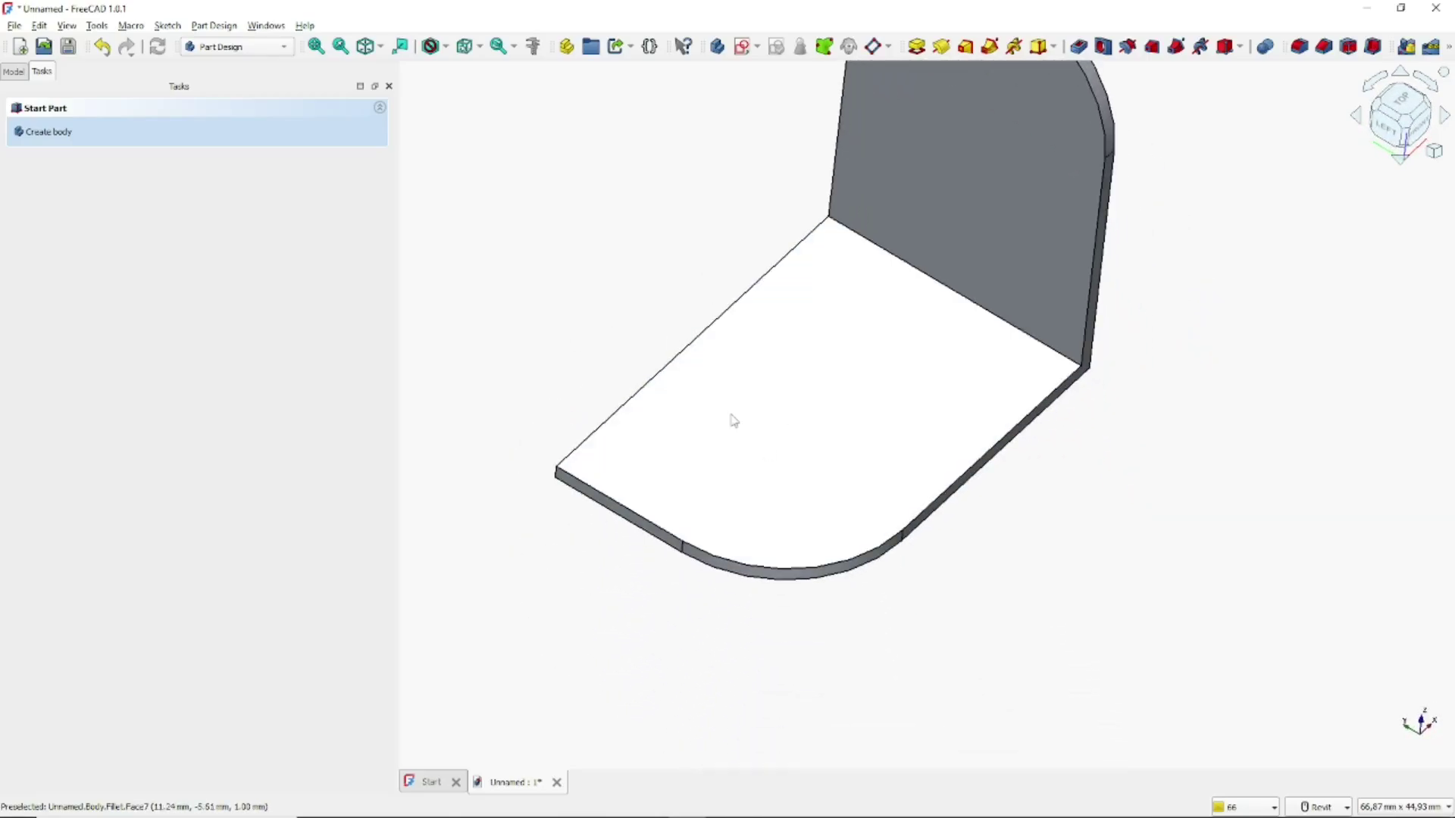
{"action": "left_click", "coordinate": [739, 418]}
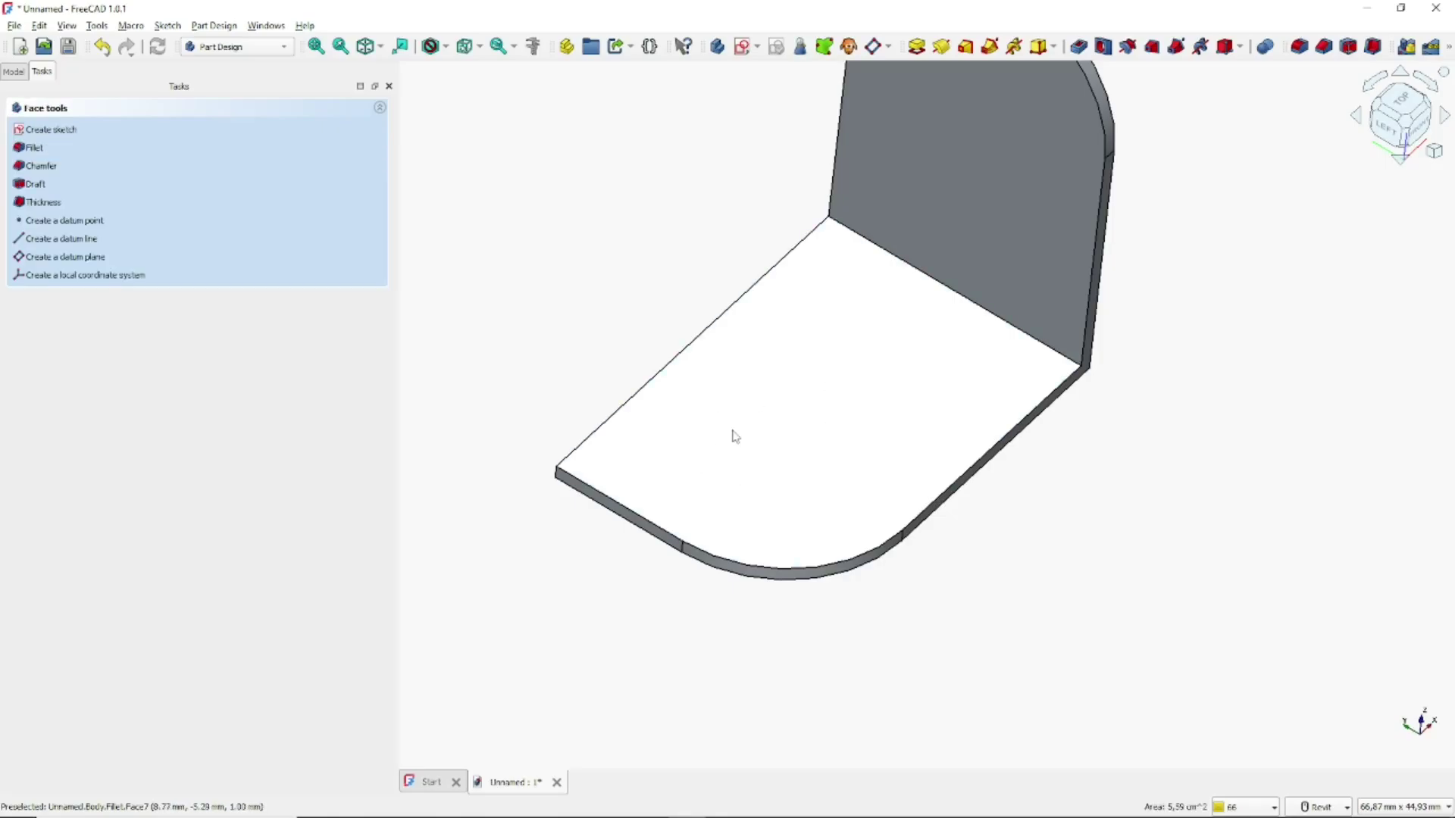
{"action": "left_click", "coordinate": [62, 129]}
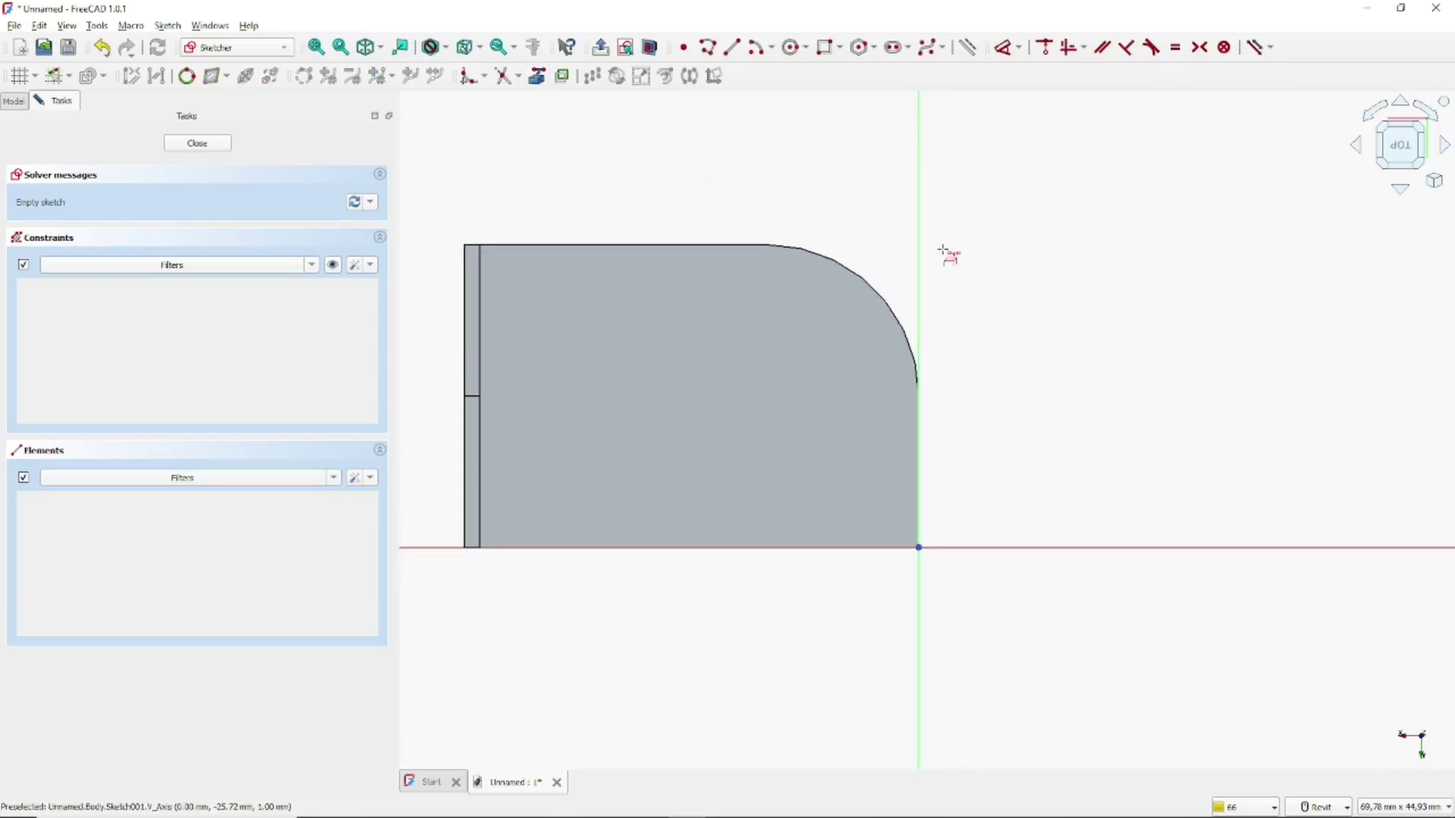
{"action": "left_click", "coordinate": [880, 297]}
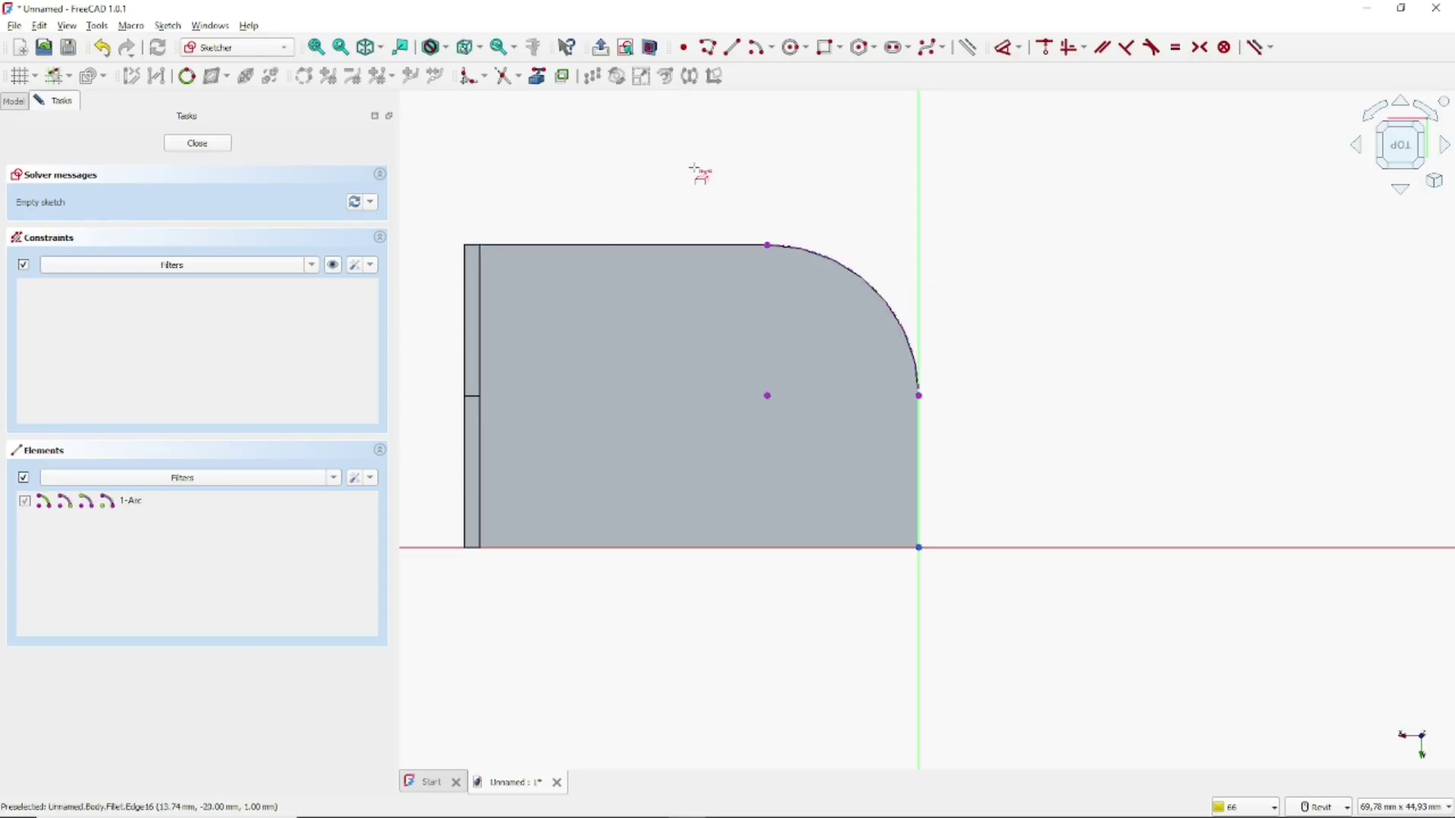
- Draw a quarter arc around the projected arc's centre, from its end on the vertical axis to the horizontal axis
{"action": "left_click", "coordinate": [757, 50]}
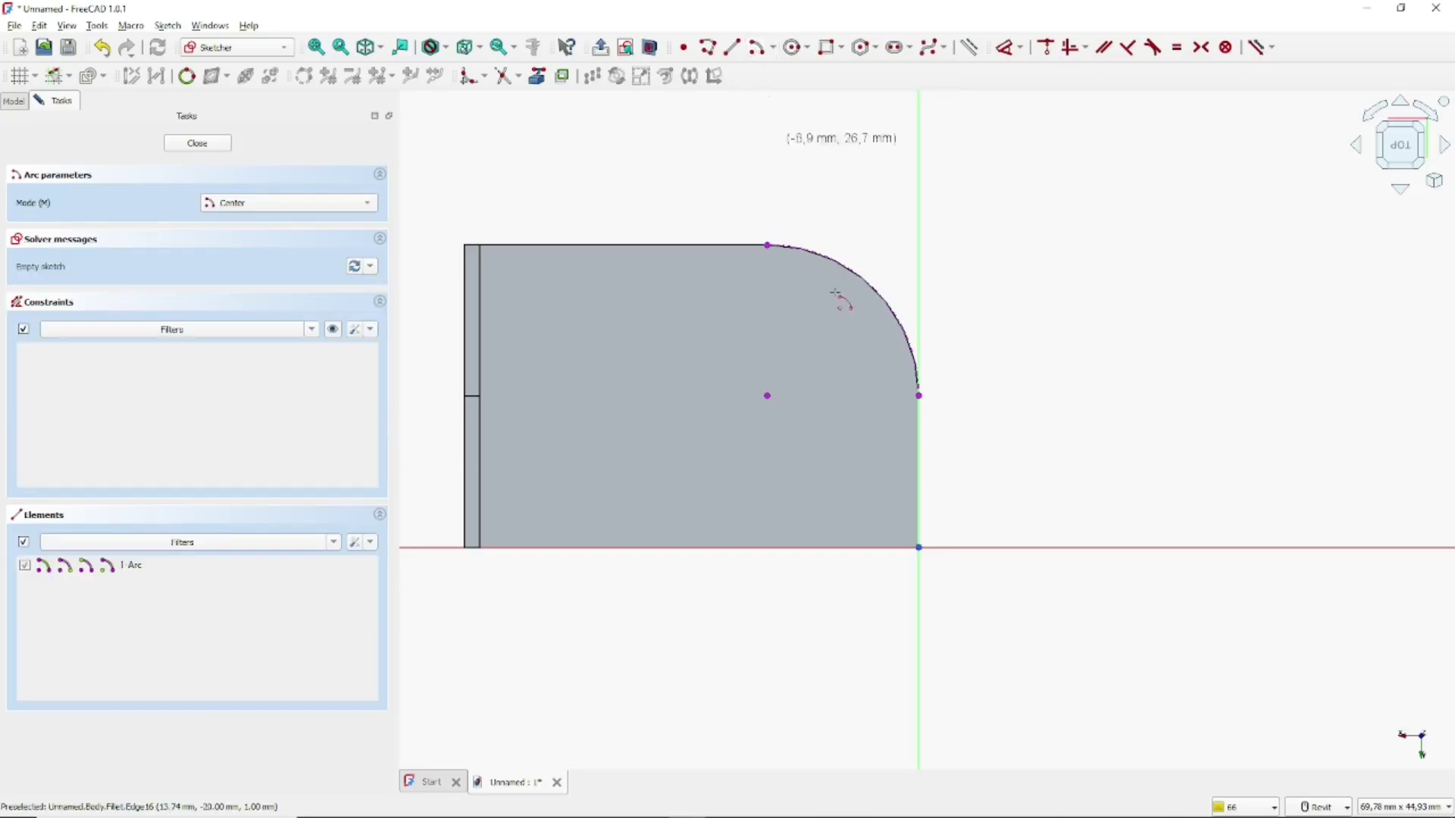
{"action": "left_click", "coordinate": [767, 395]}
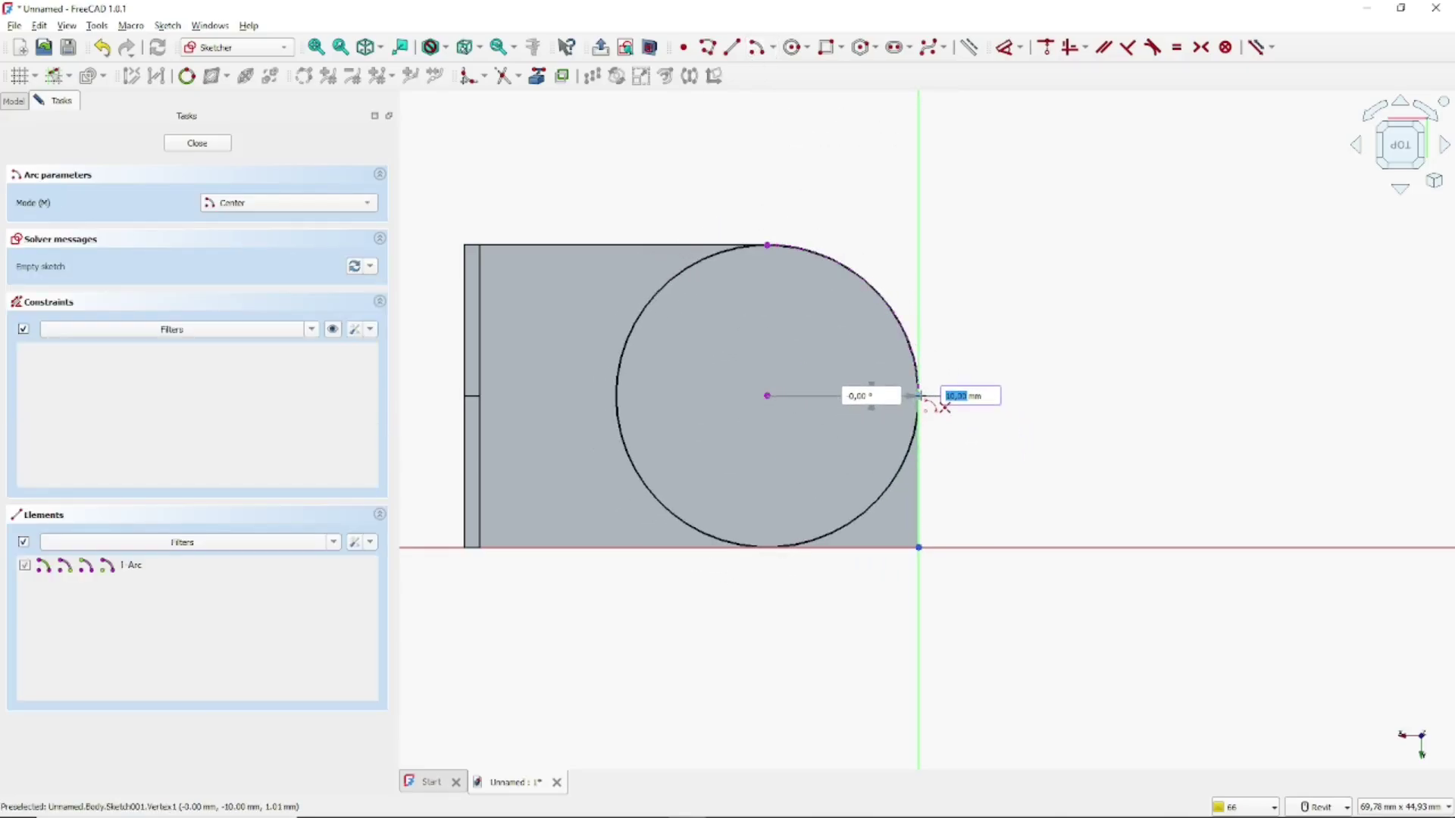
{"action": "left_click", "coordinate": [919, 396]}
{"action": "left_click", "coordinate": [769, 548]}
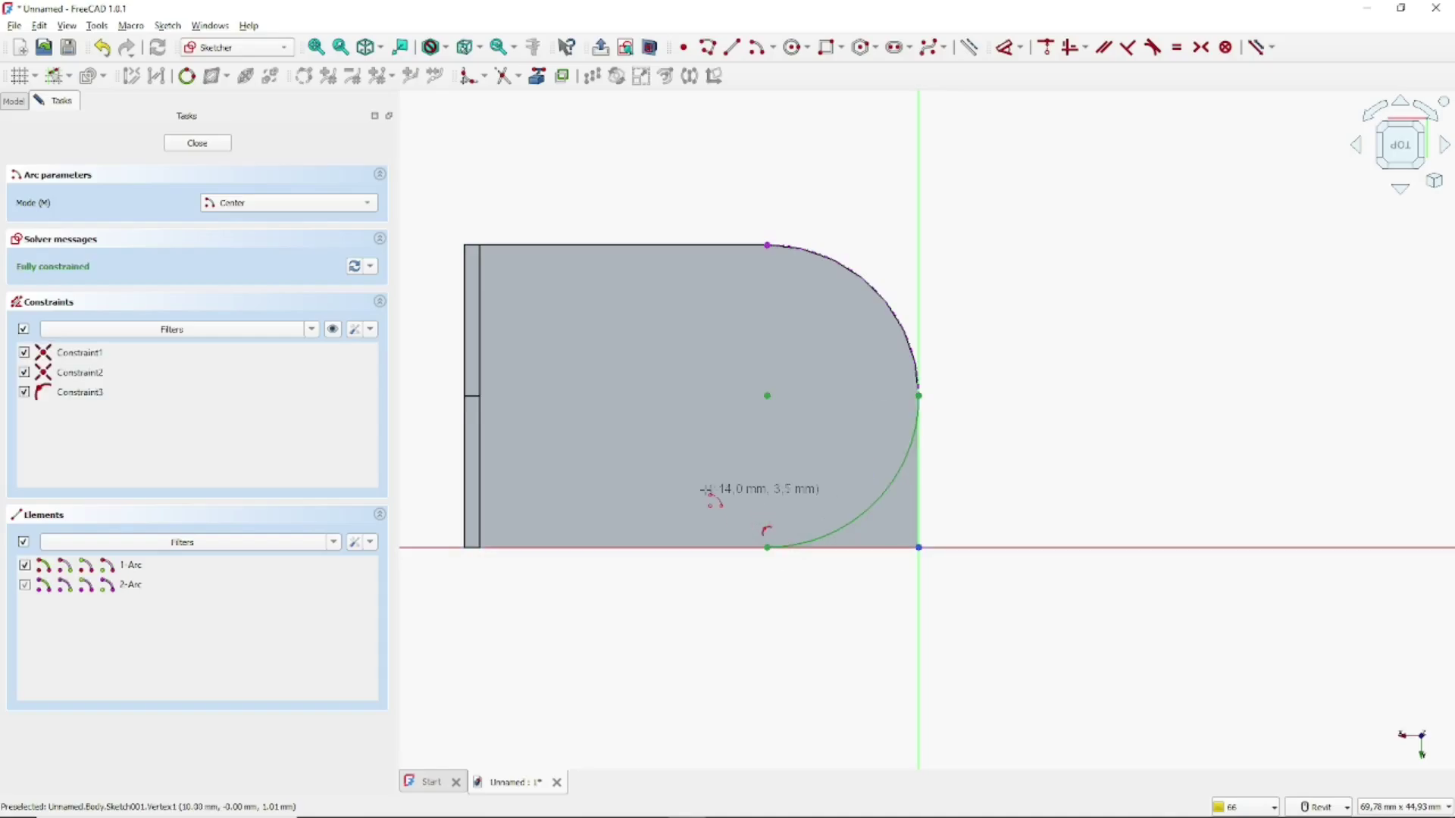
{"action": "key", "text": "Escape"}
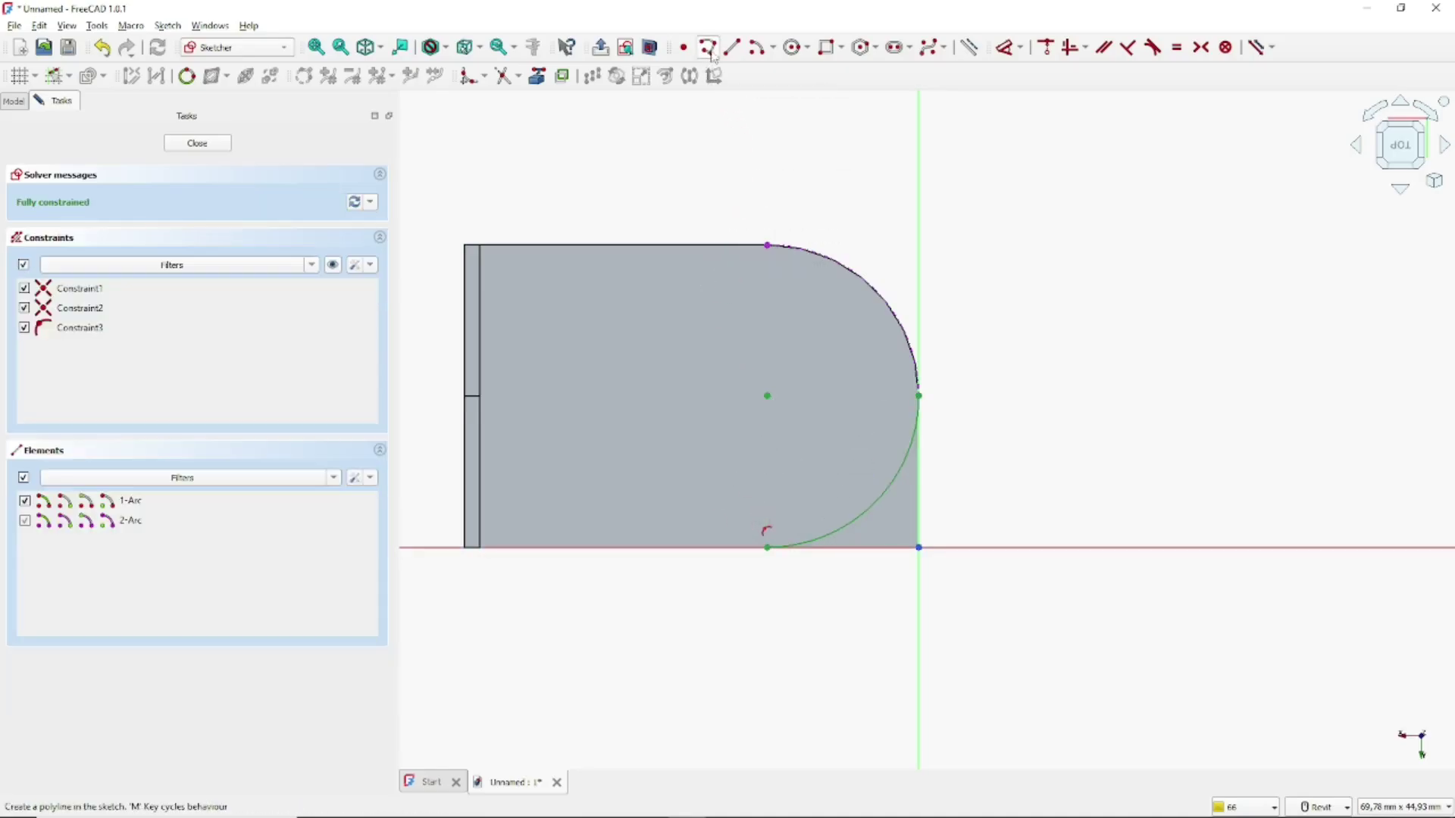
- Close the corner shape with a polyline from the arc's lower end through the origin to its other end, and delete the redundant constraint there
{"action": "left_click", "coordinate": [709, 49]}
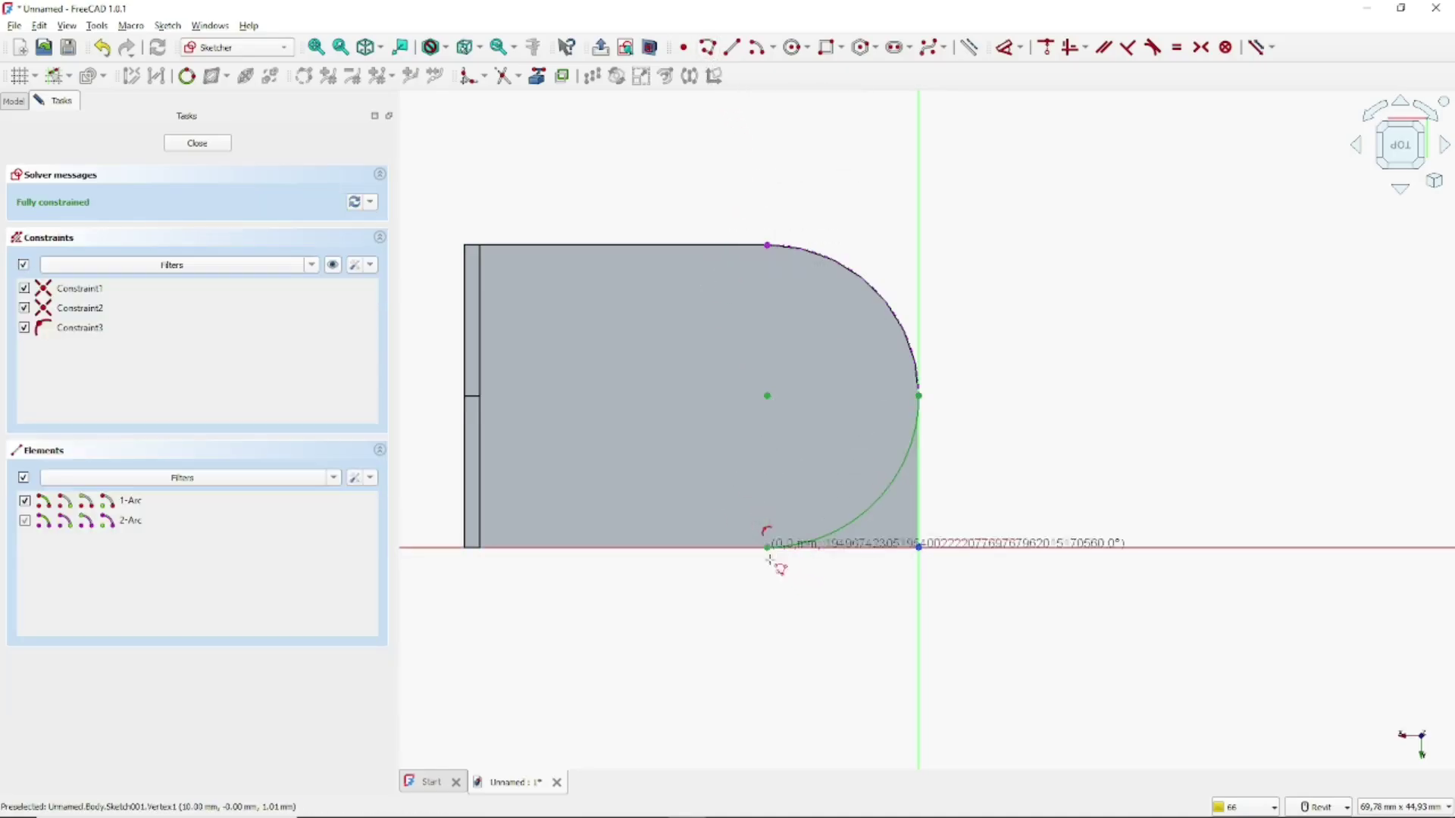
{"action": "left_click", "coordinate": [769, 553]}
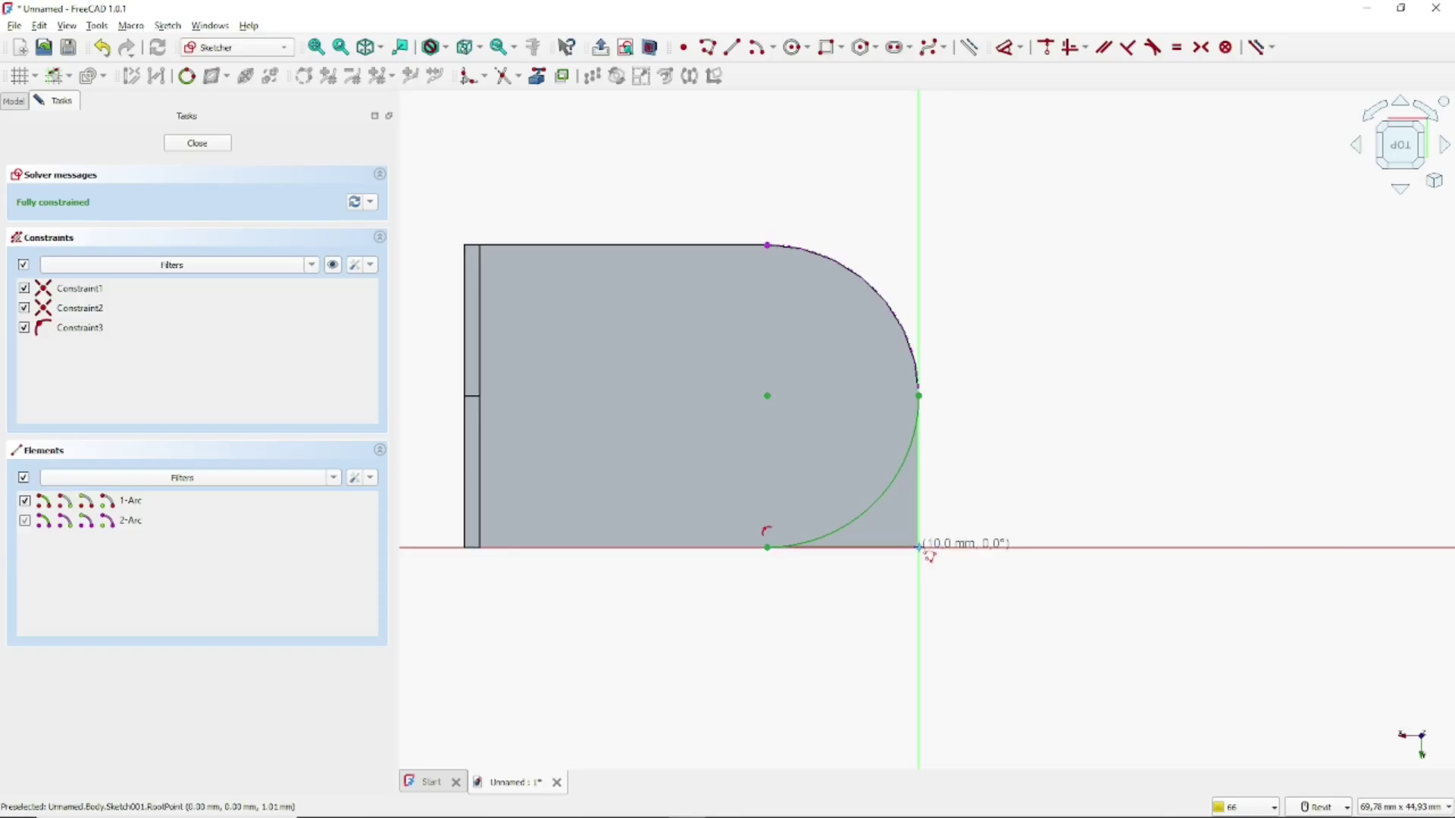
{"action": "left_click", "coordinate": [919, 547]}
{"action": "key", "text": "m"}
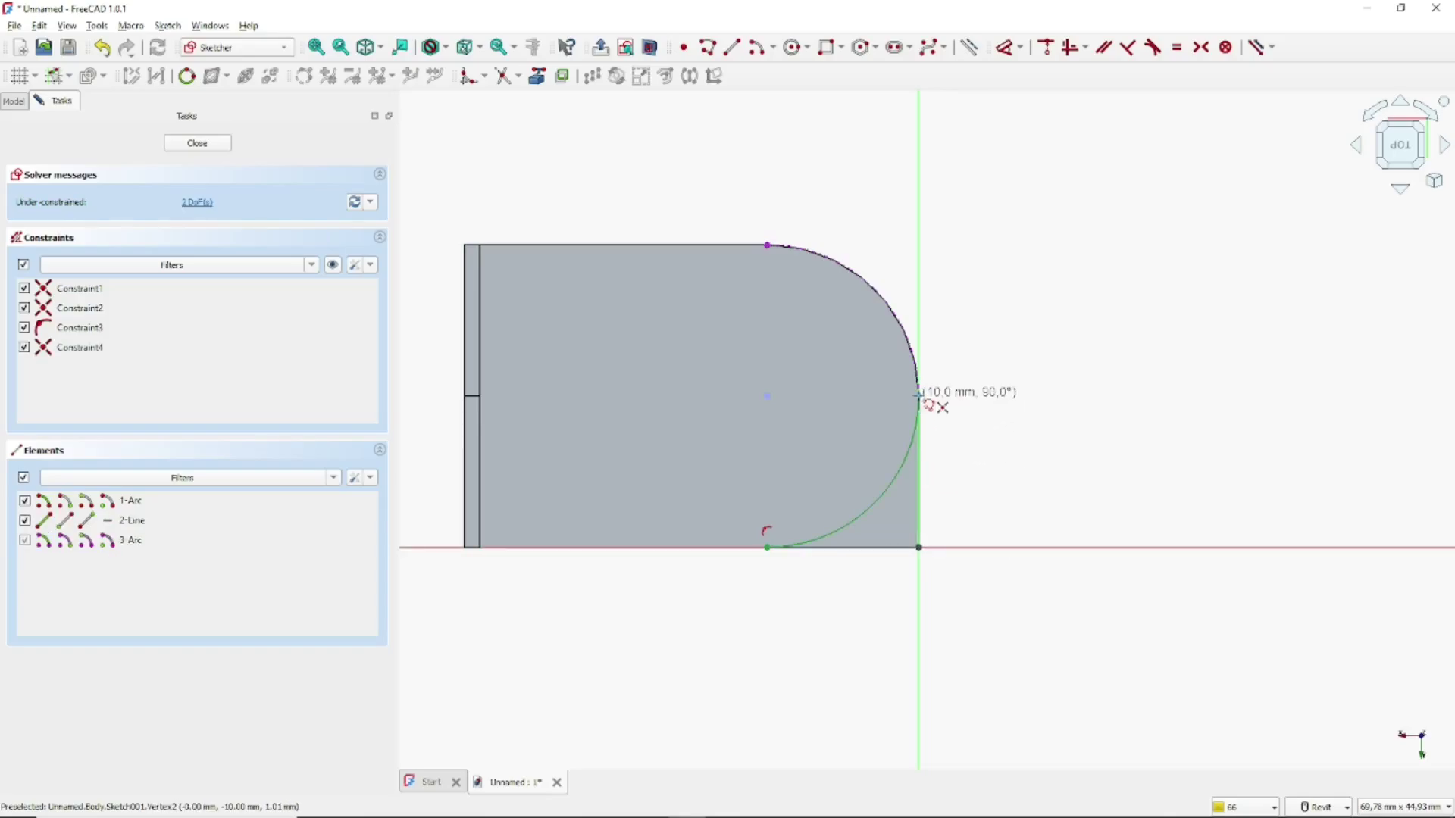
{"action": "left_click", "coordinate": [918, 393]}
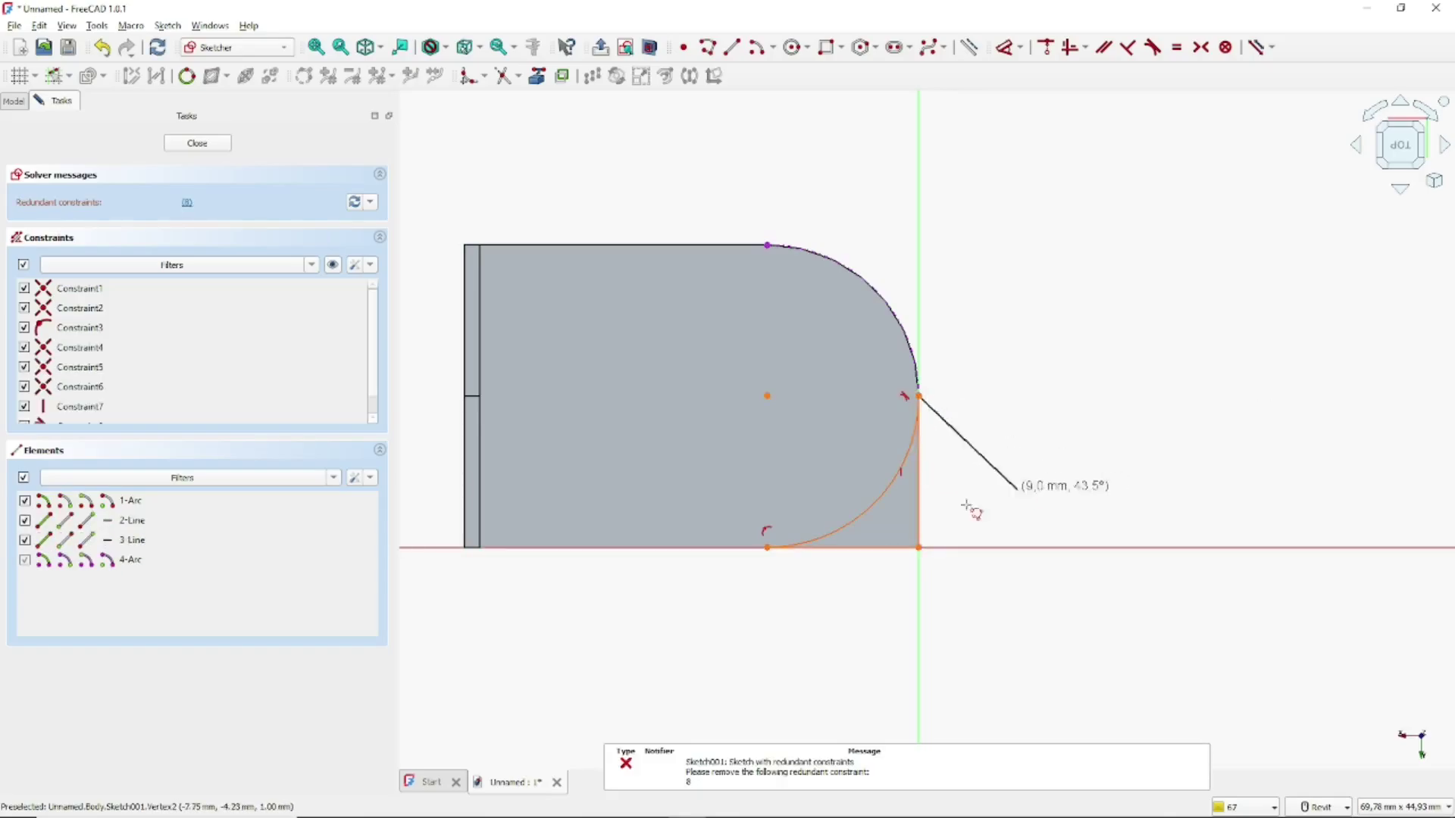
{"action": "right_click", "coordinate": [994, 455]}
{"action": "right_click", "coordinate": [991, 457]}
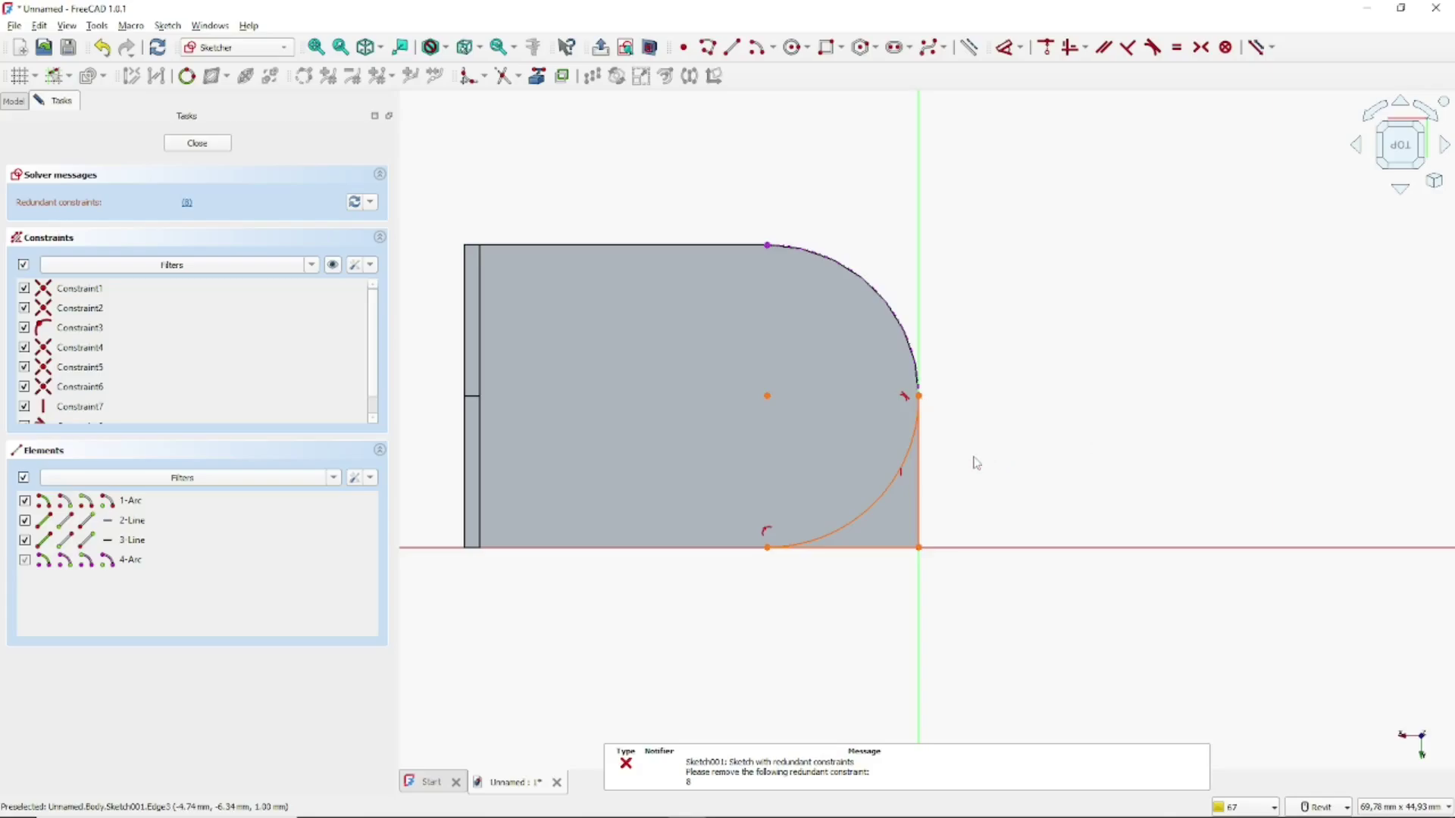
{"action": "left_click", "coordinate": [906, 400]}
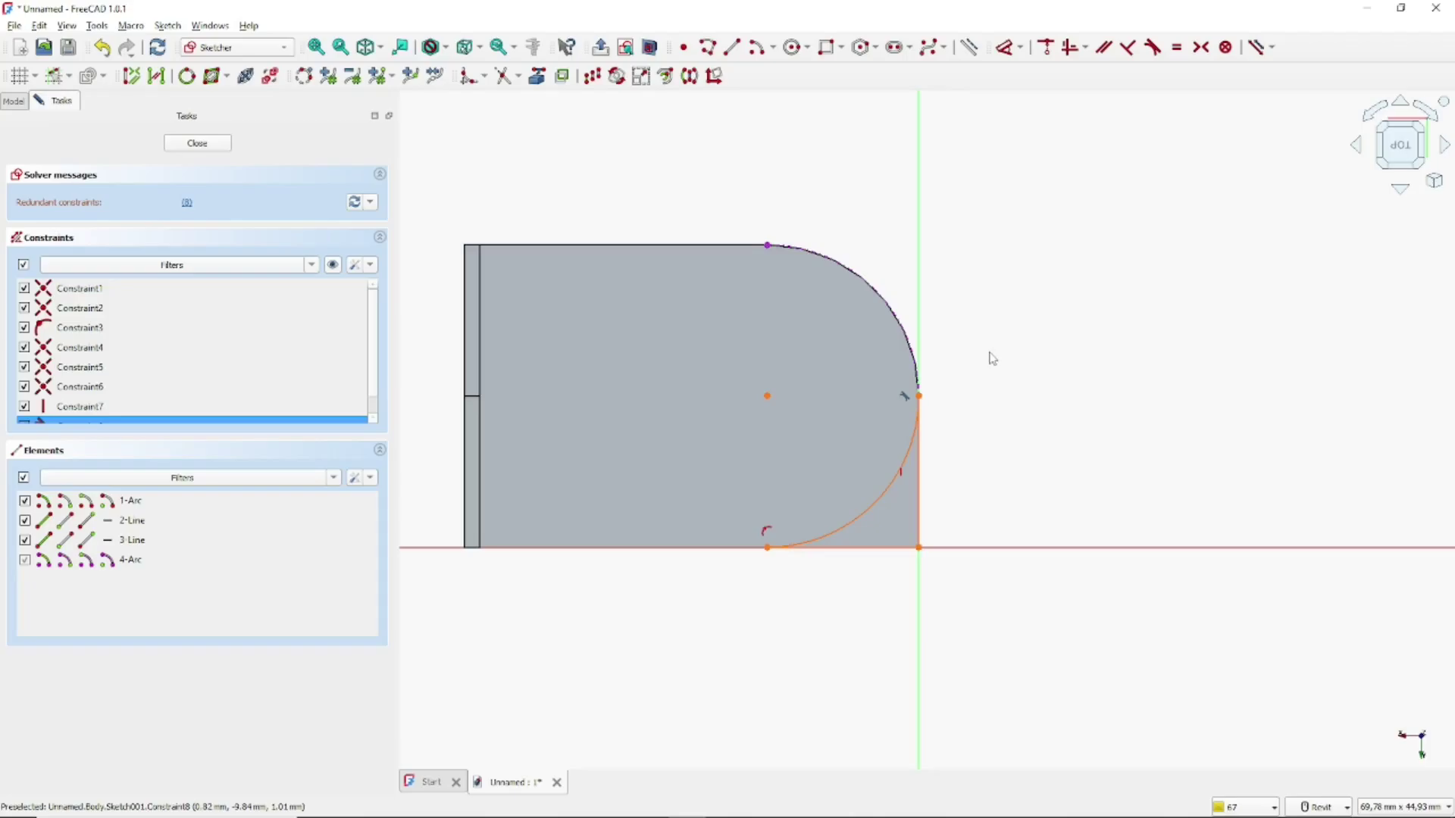
{"action": "key", "text": "Delete"}
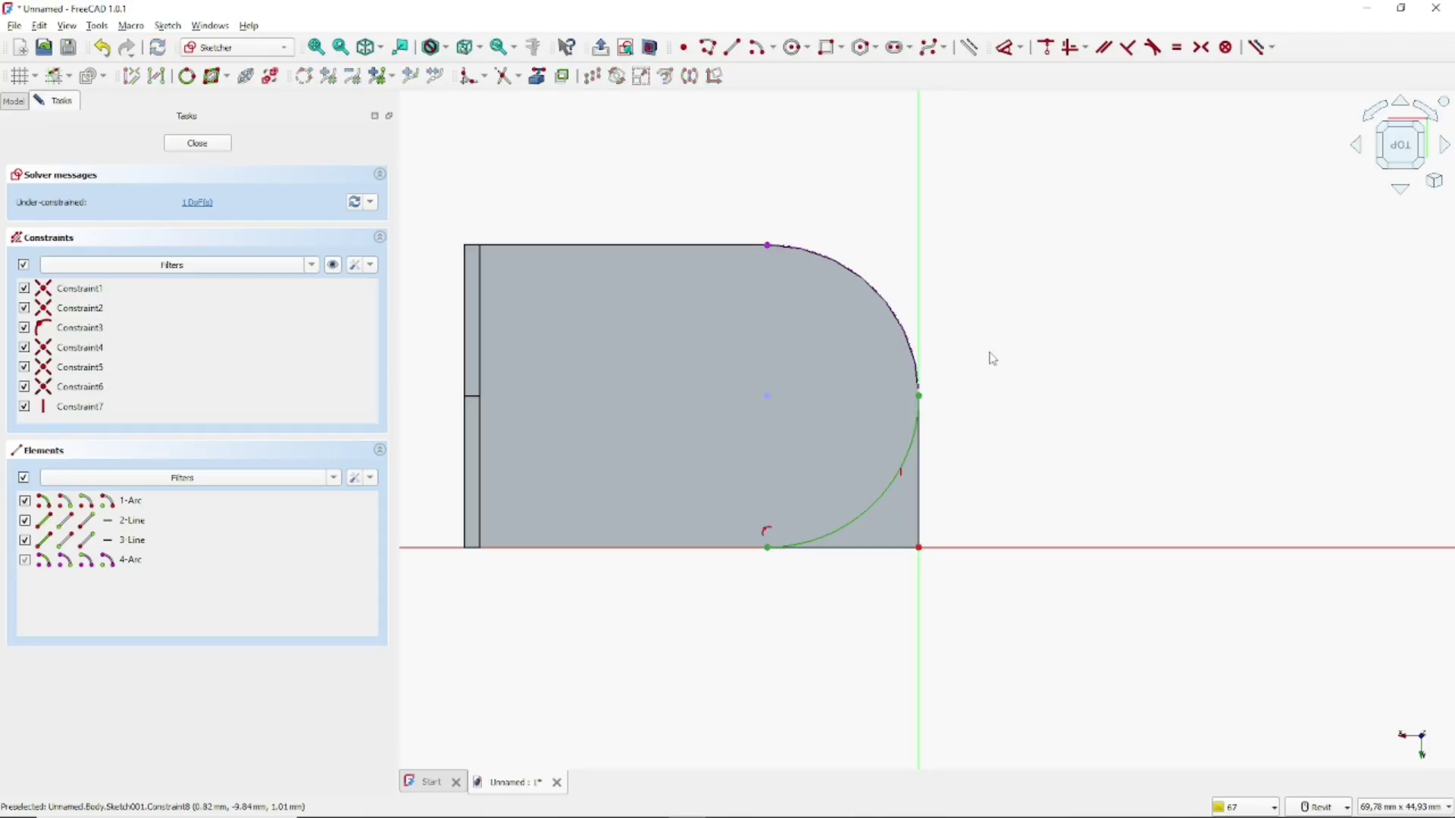
- Finish the sketch and cut the remaining square corner off the horizontal leg with a 5 mm pocket
{"action": "left_click", "coordinate": [203, 147]}
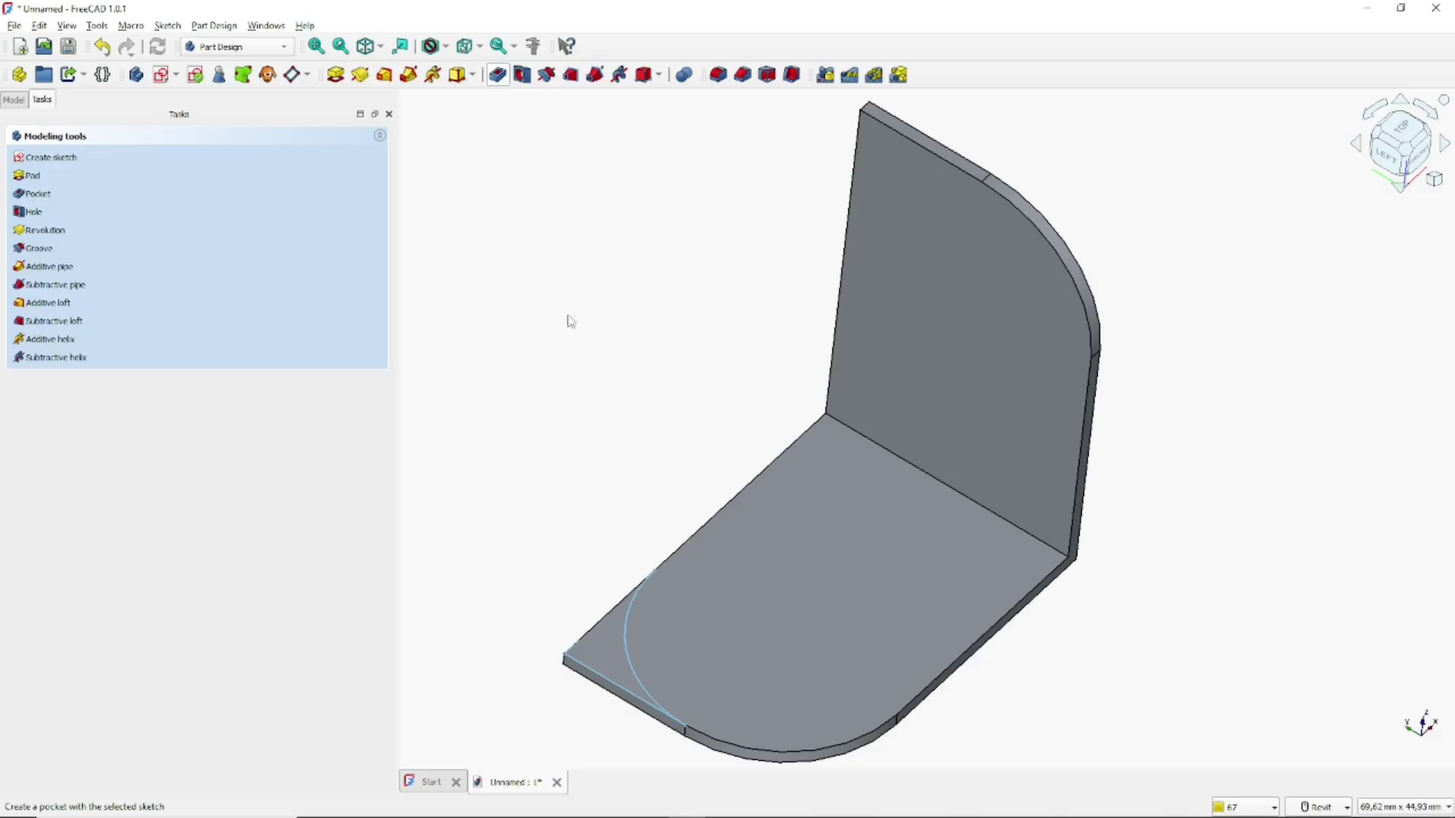
{"action": "middle_click_drag", "start_coordinate": [664, 450], "coordinate": [694, 378]}
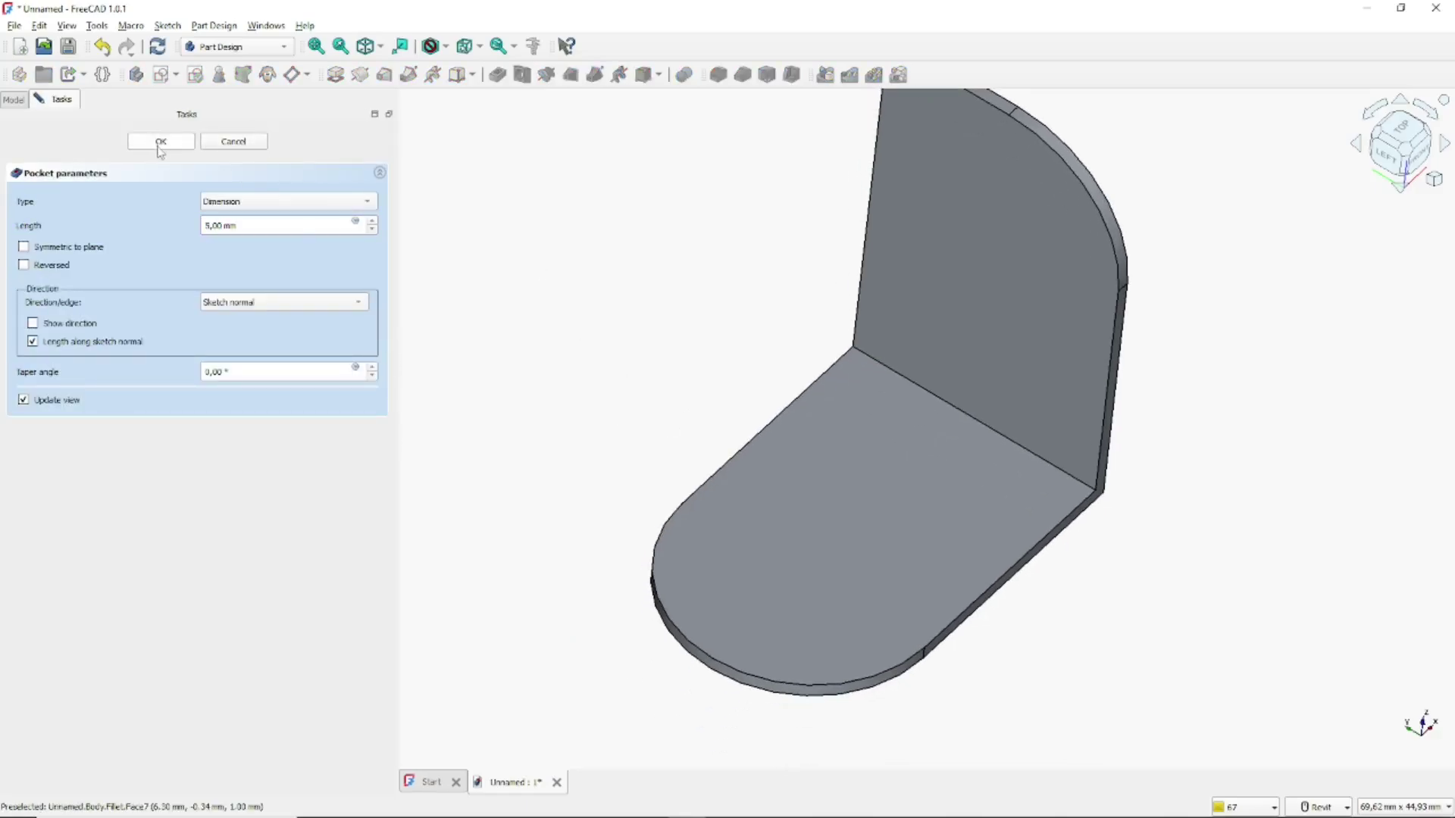
{"action": "key", "text": "Escape"}
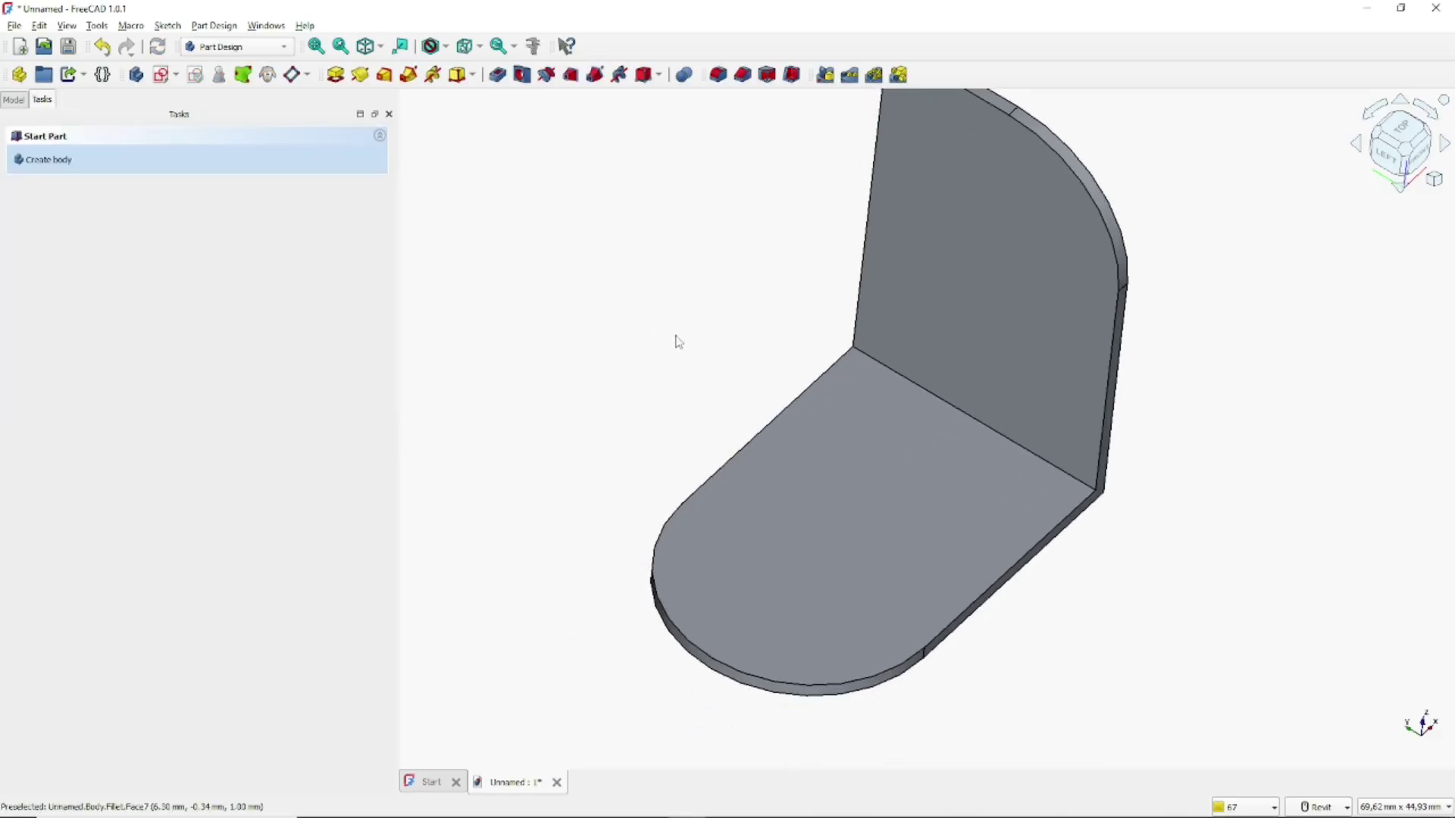
- Create a sketch on the inner face of the vertical leg and project its rounded corner and the adjoining straight end edge as external geometry
{"action": "middle_click_drag", "start_coordinate": [733, 344], "coordinate": [656, 444]}
{"action": "middle_click_drag", "start_coordinate": [938, 303], "coordinate": [848, 362]}
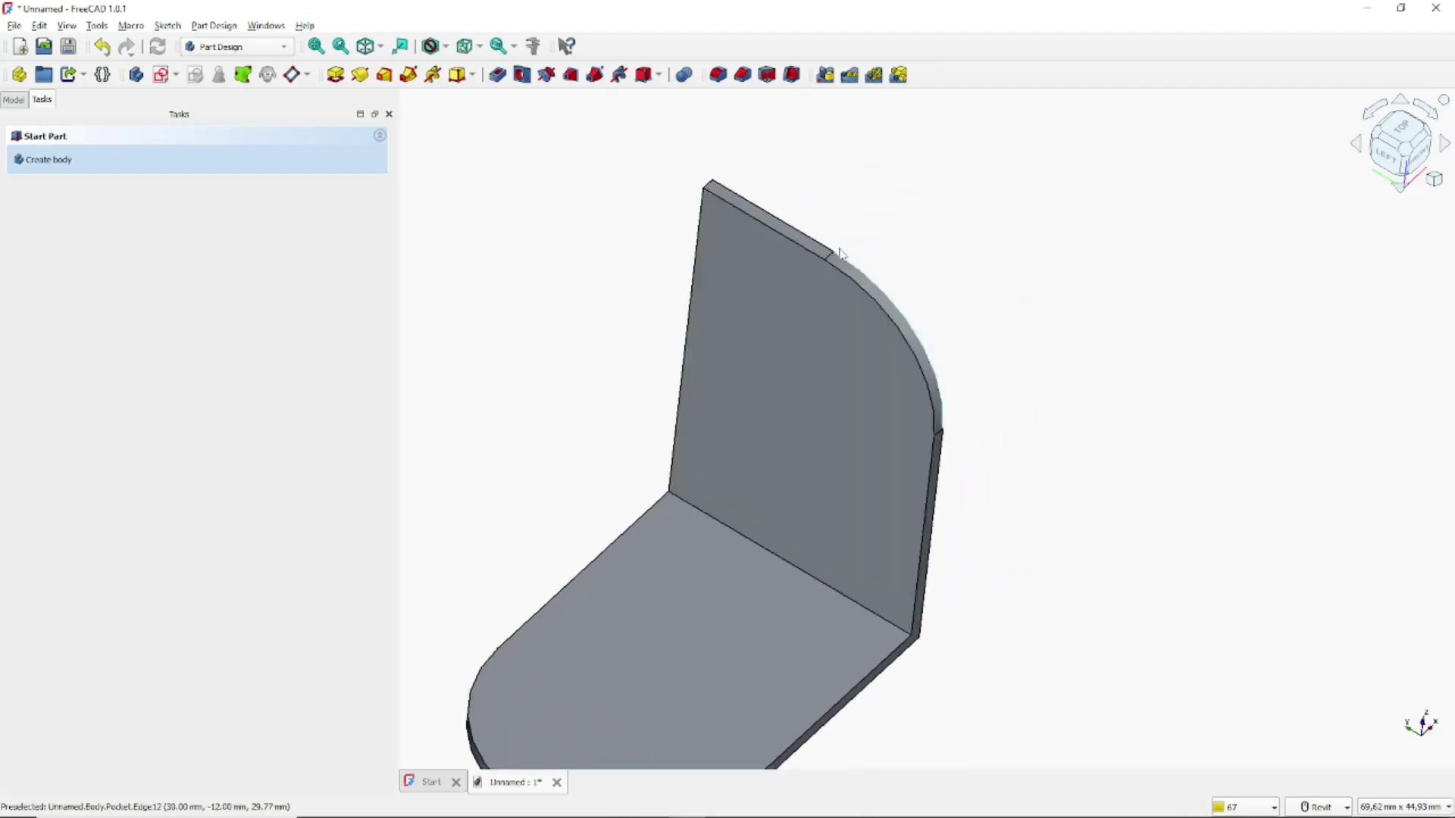
{"action": "left_click", "coordinate": [797, 350]}
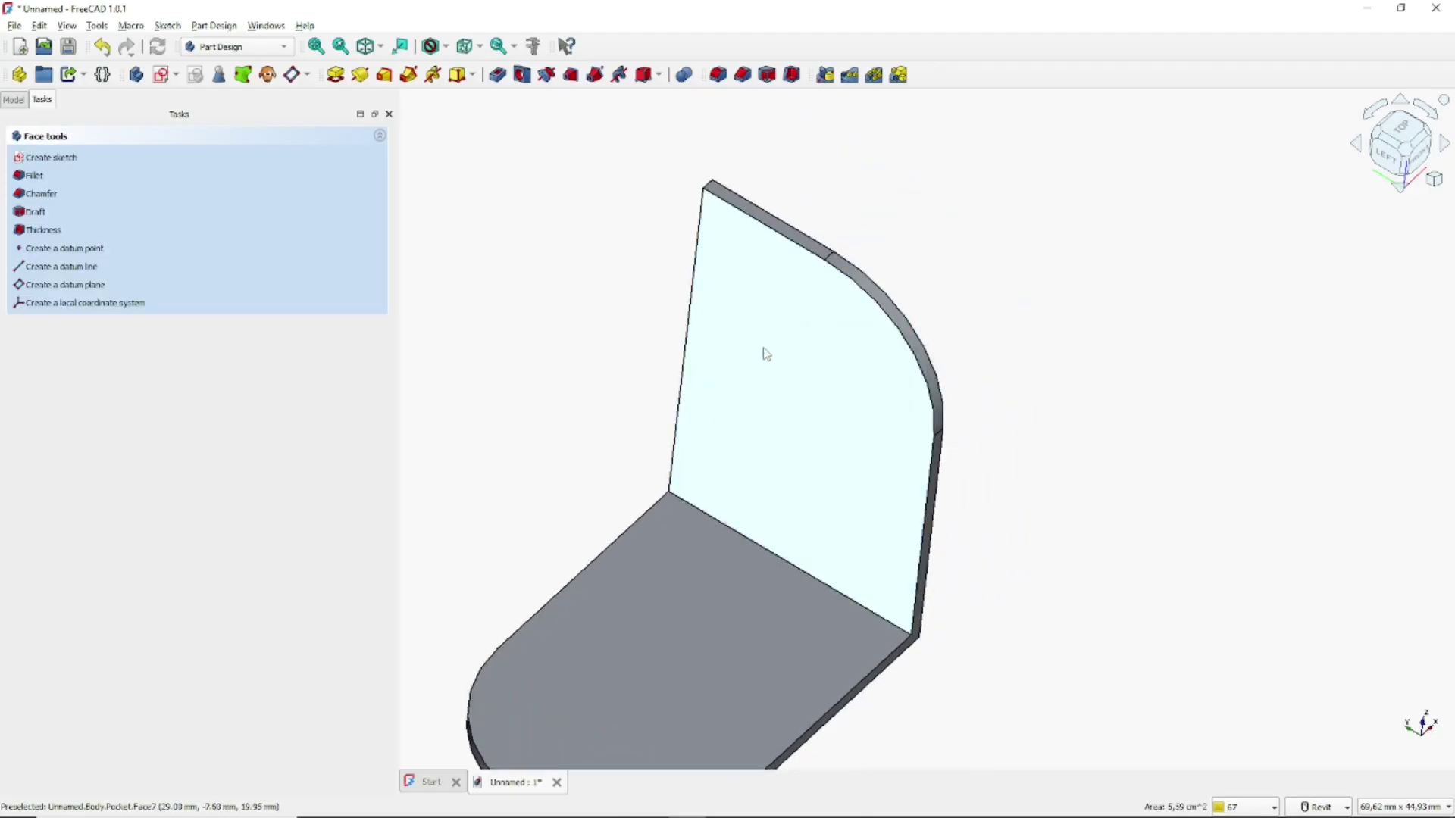
{"action": "left_click", "coordinate": [51, 157]}
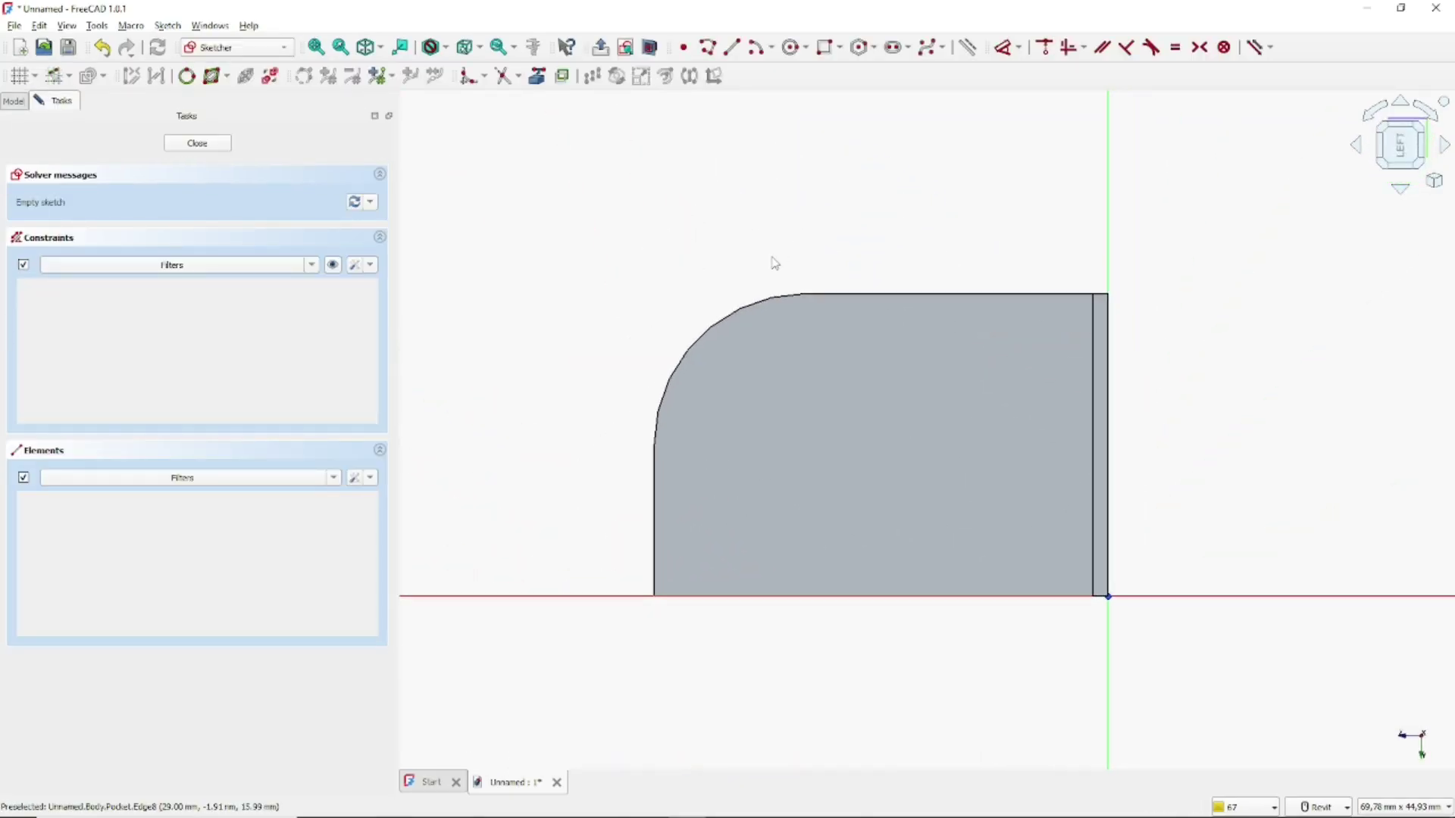
{"action": "key", "text": "g"}
{"action": "key", "text": "x"}
{"action": "left_click", "coordinate": [716, 324]}
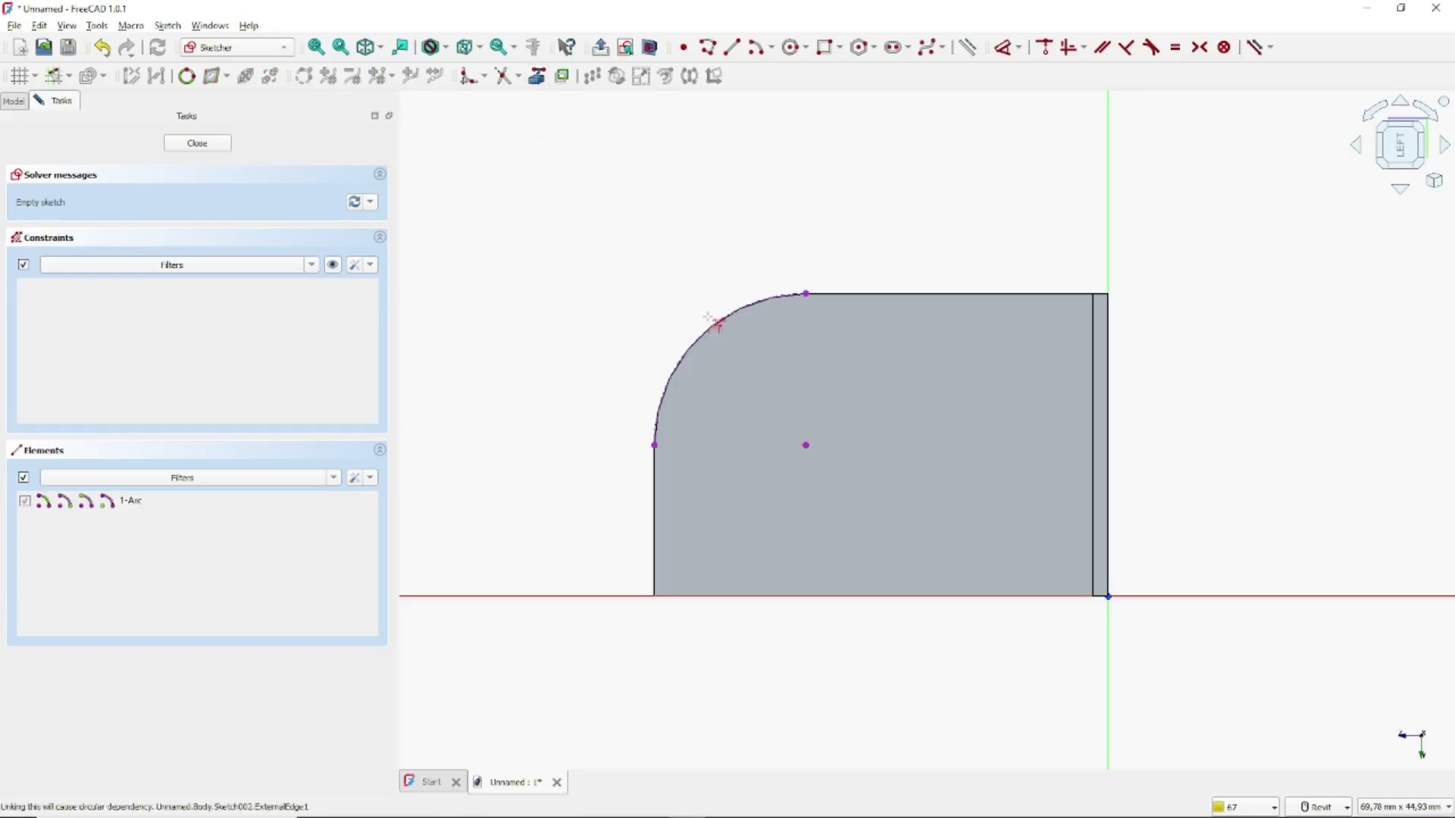
{"action": "left_click", "coordinate": [655, 516]}
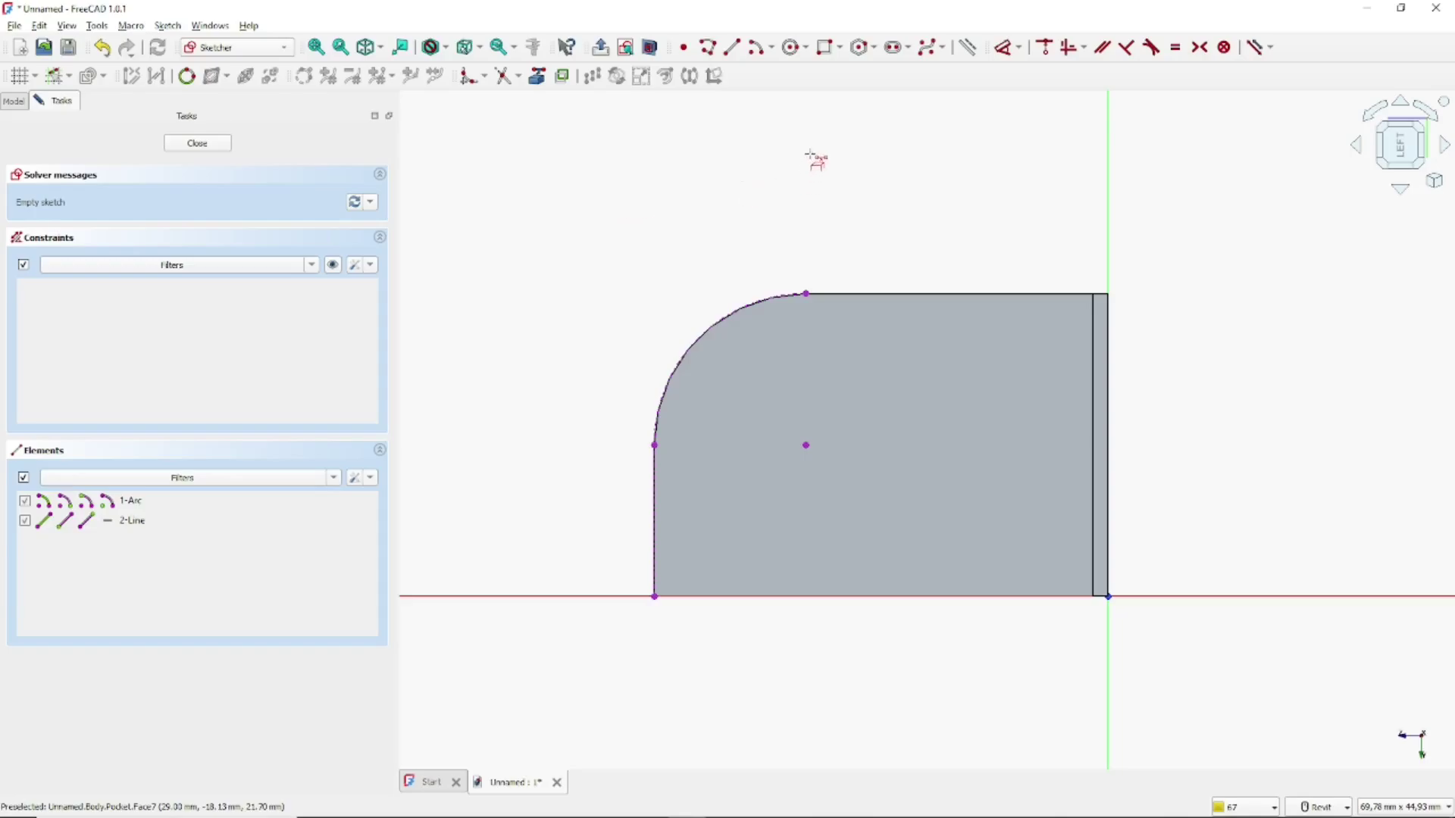
- Draw a quarter arc around the projected corner arc's centre, from the projected arc's lower end to the horizontal axis
{"action": "left_click", "coordinate": [756, 47]}
{"action": "left_click", "coordinate": [805, 446]}
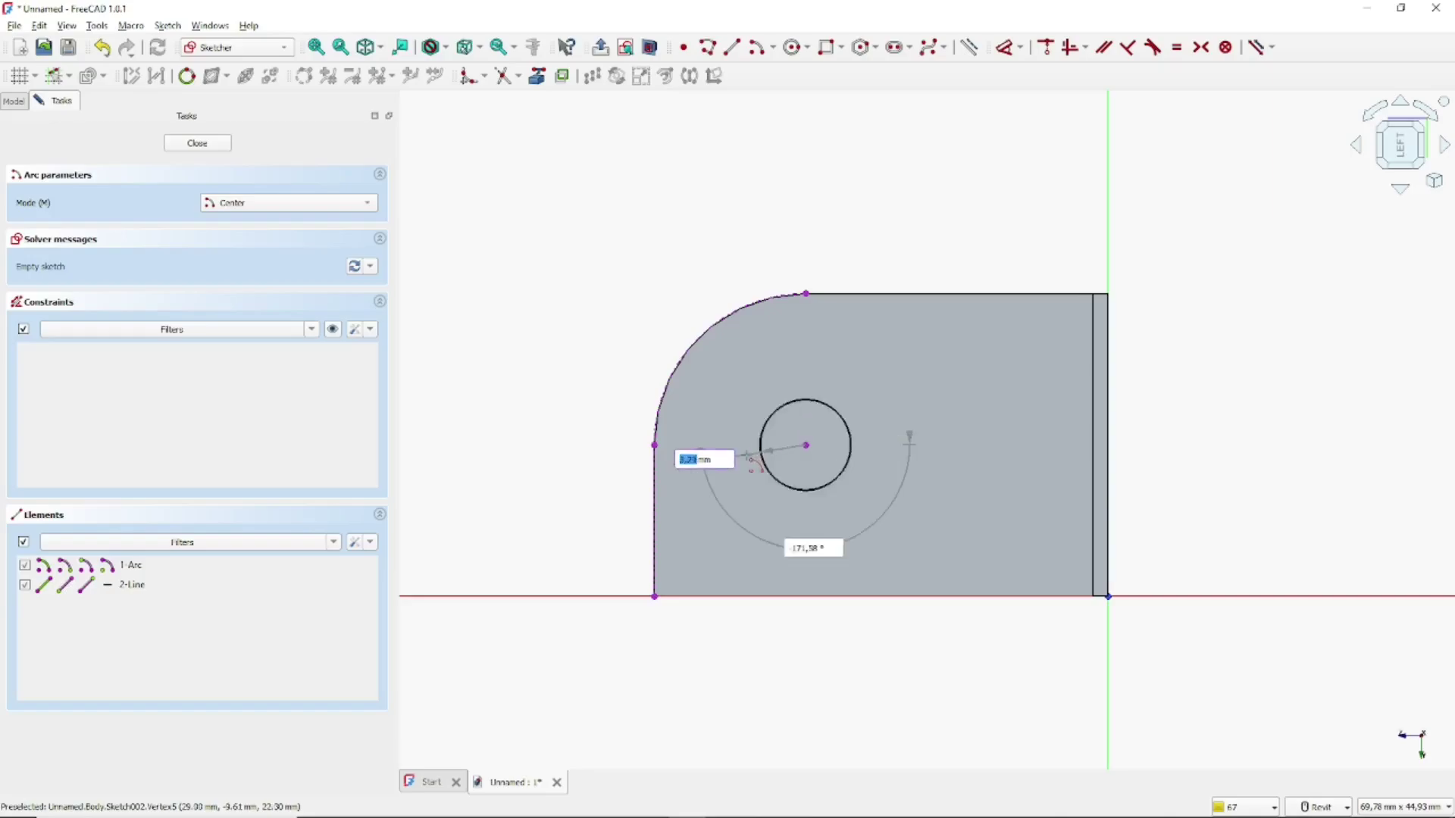
{"action": "left_click", "coordinate": [656, 445]}
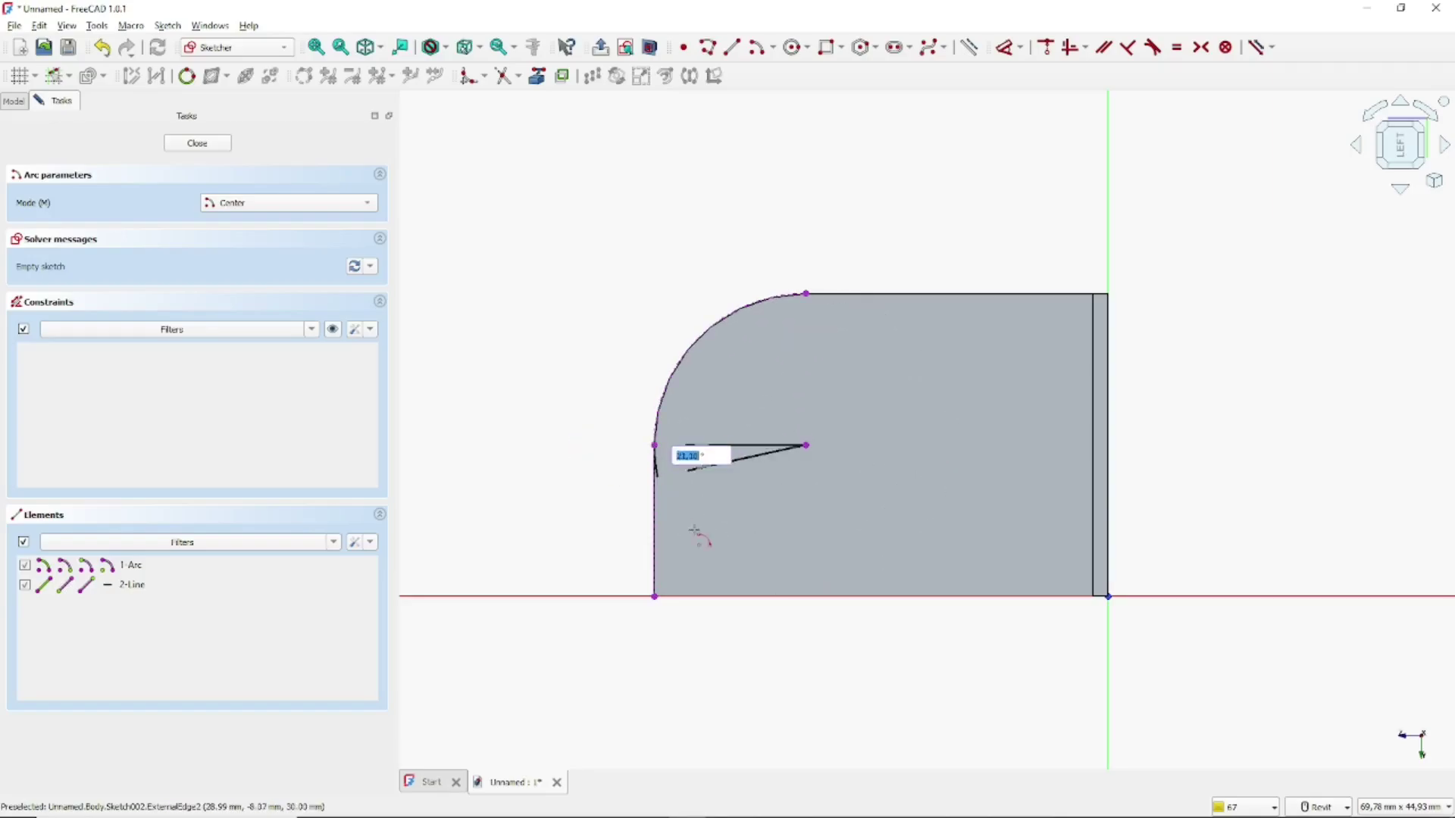
{"action": "left_click", "coordinate": [804, 597]}
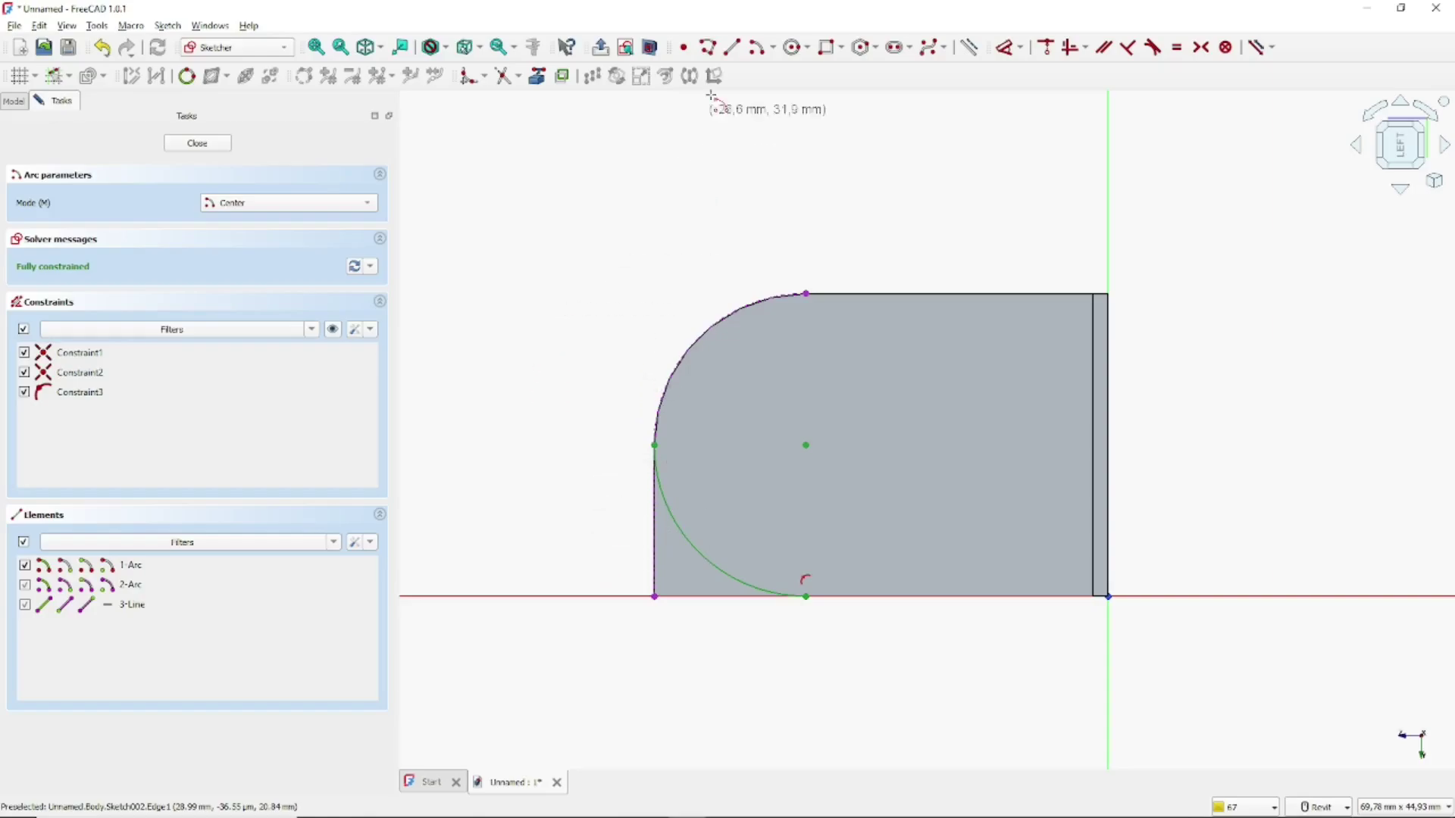
- Close the corner shape with a polyline from the new arc's lower end through the square corner to its upper end, and delete the redundant constraint
{"action": "left_click", "coordinate": [710, 50]}
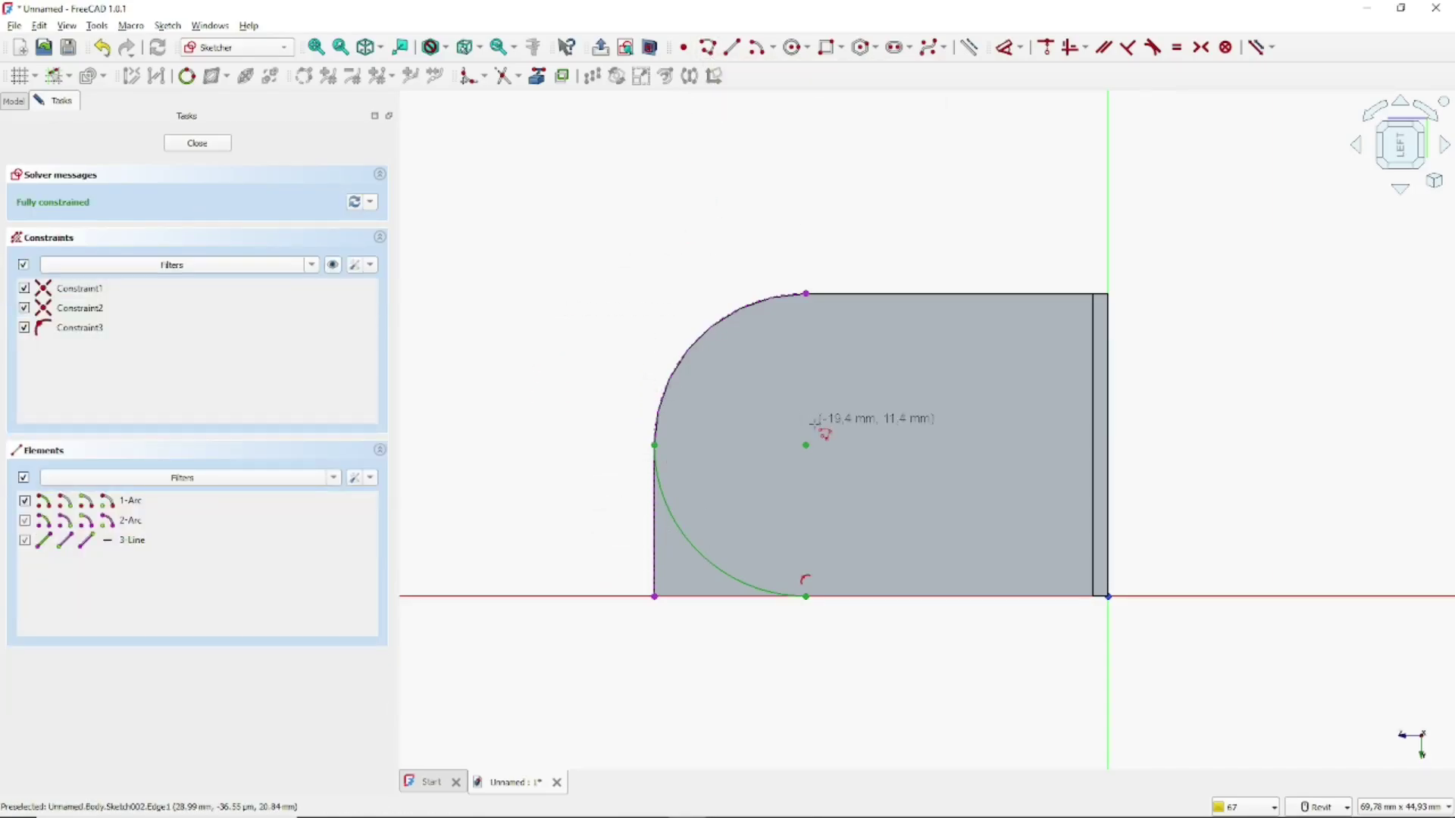
{"action": "left_click", "coordinate": [805, 597]}
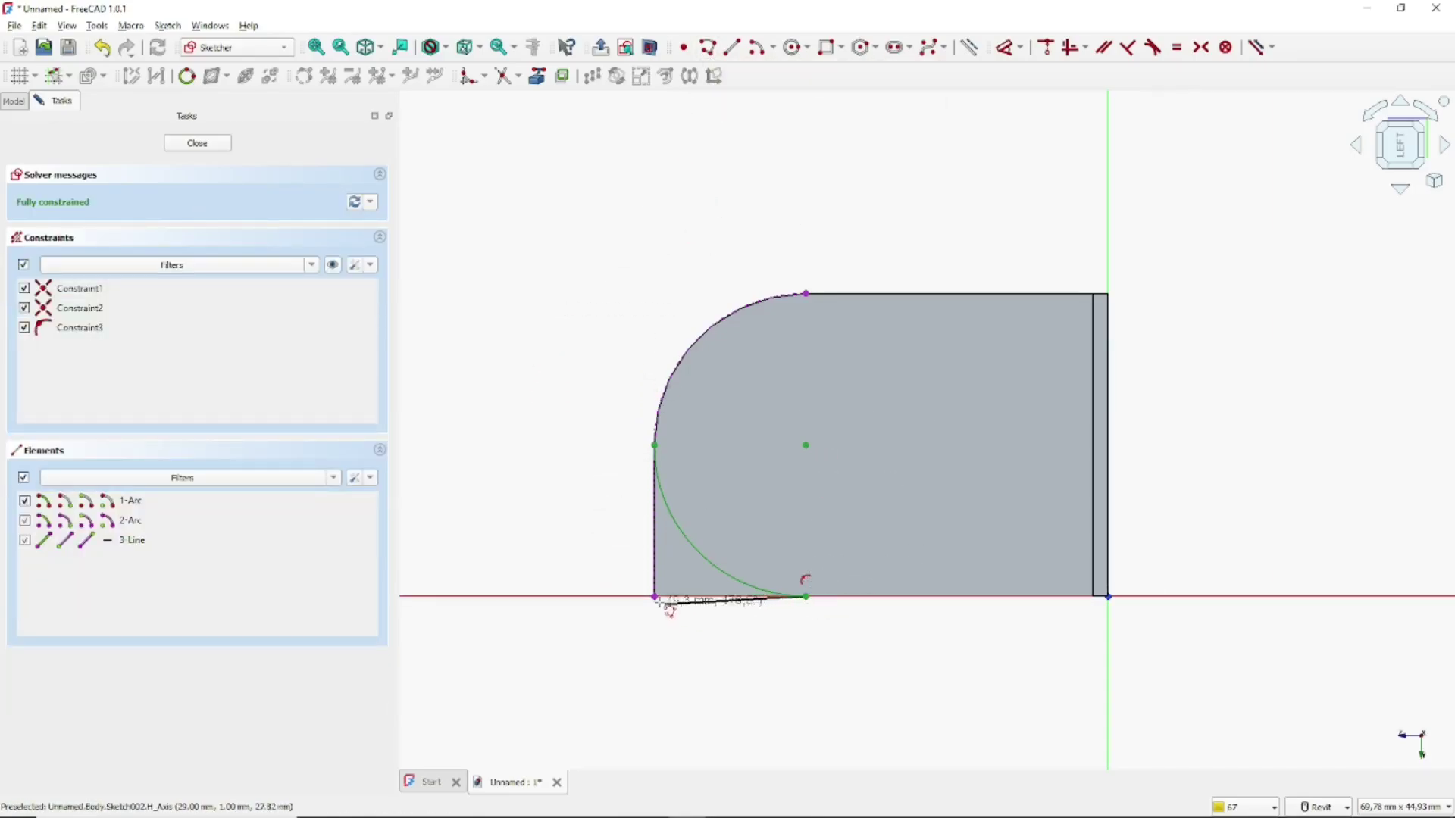
{"action": "left_click", "coordinate": [654, 597]}
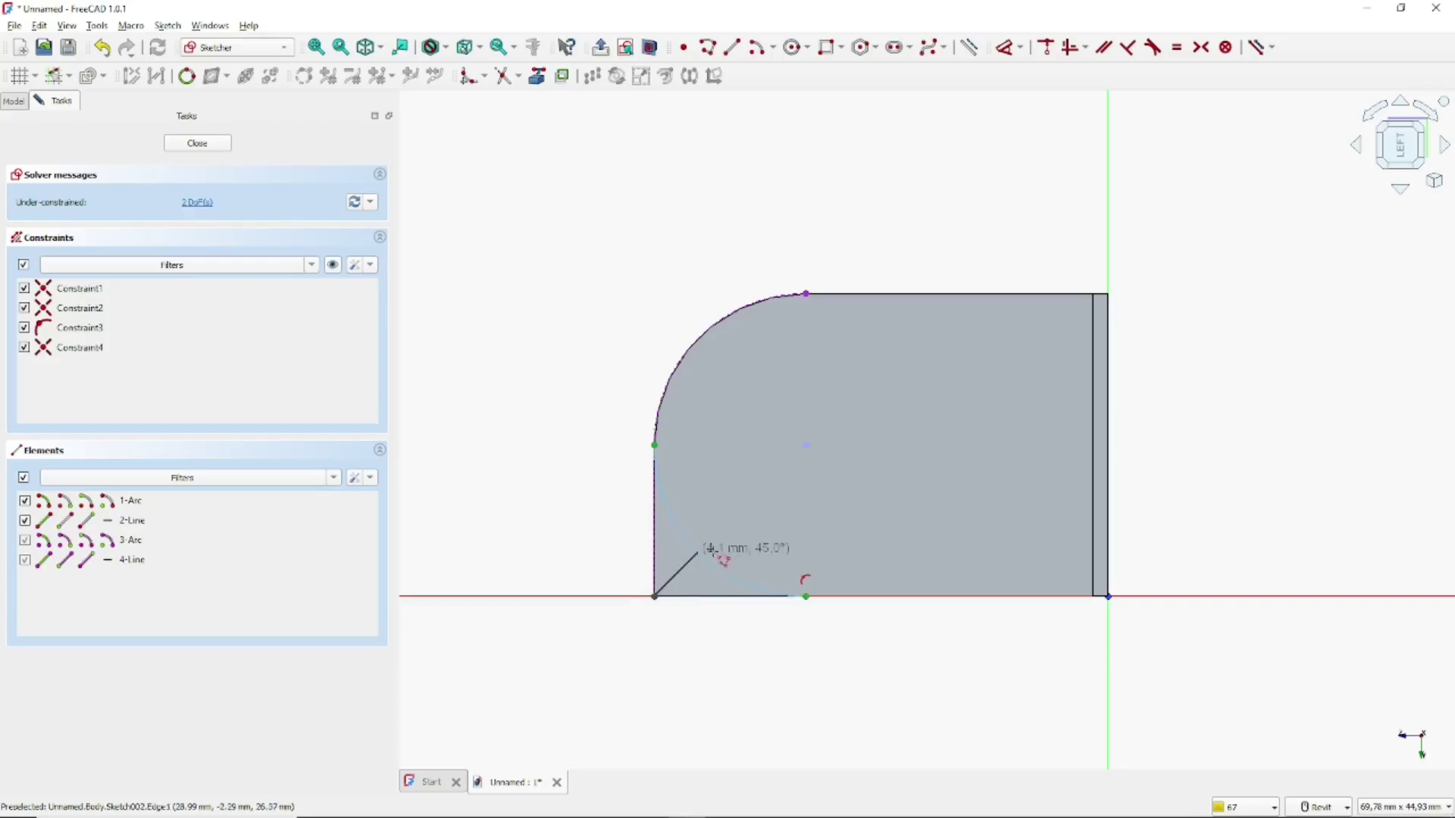
{"action": "left_click", "coordinate": [654, 445]}
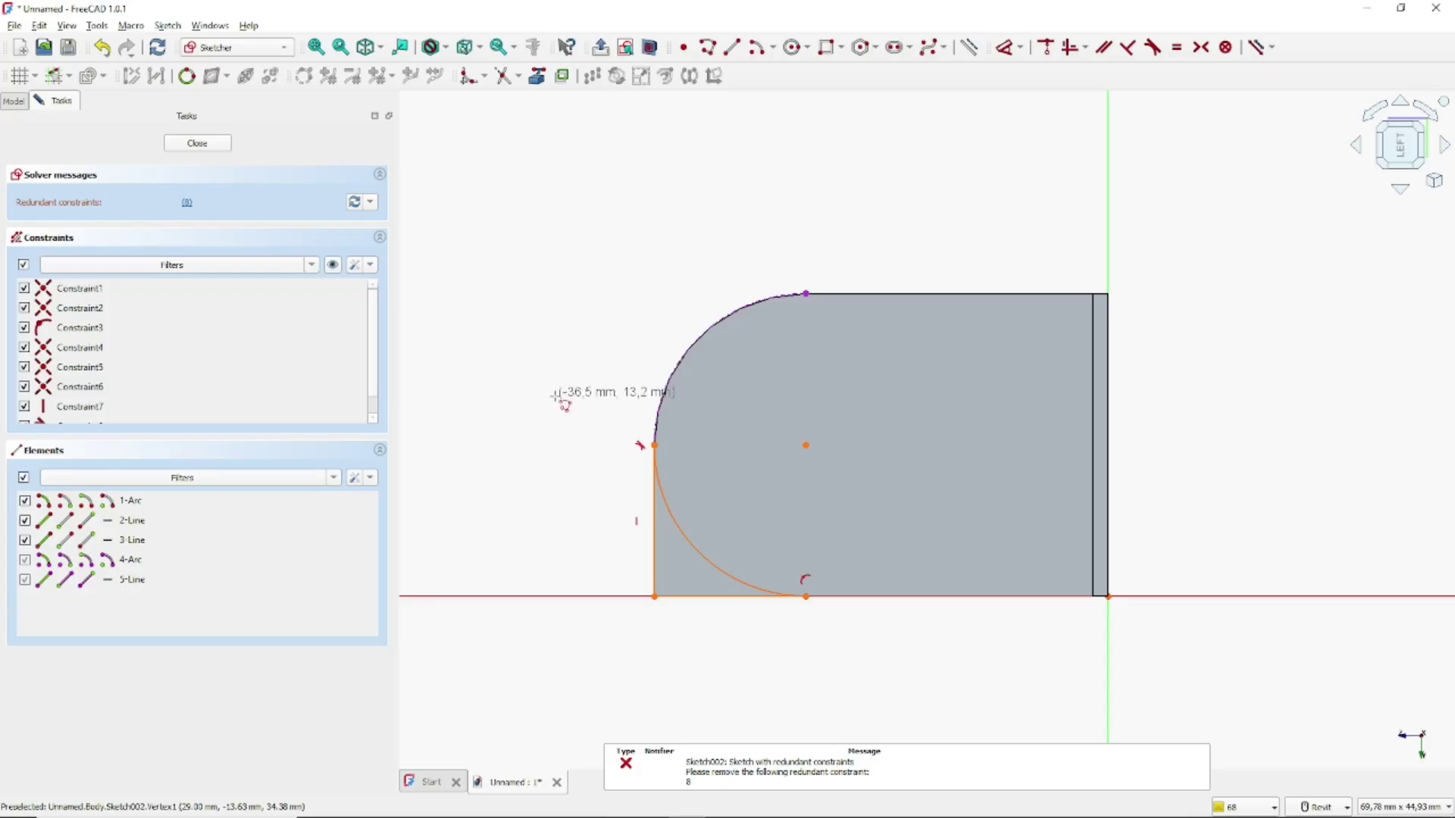
{"action": "right_click", "coordinate": [638, 451]}
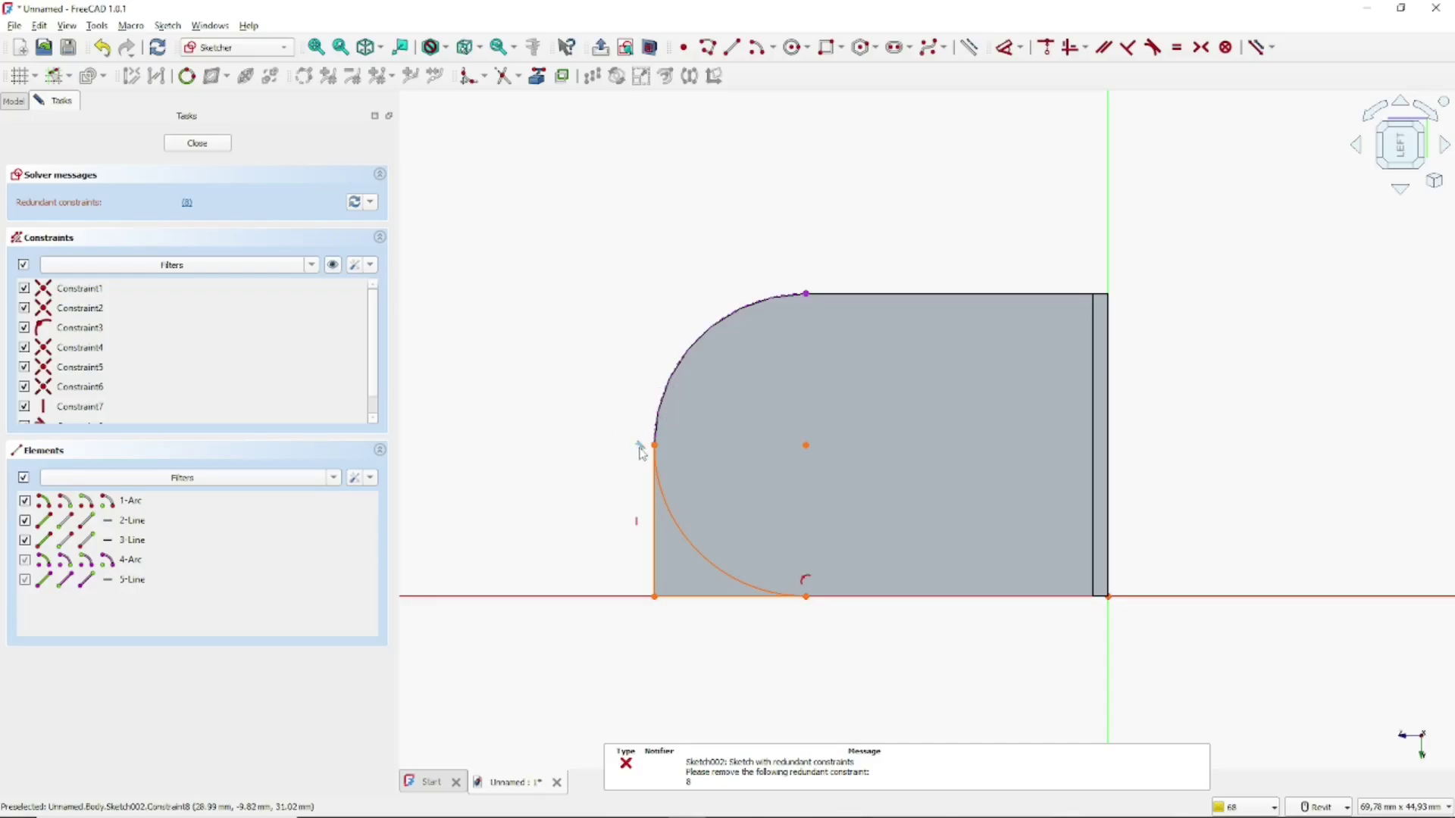
{"action": "left_click", "coordinate": [640, 449]}
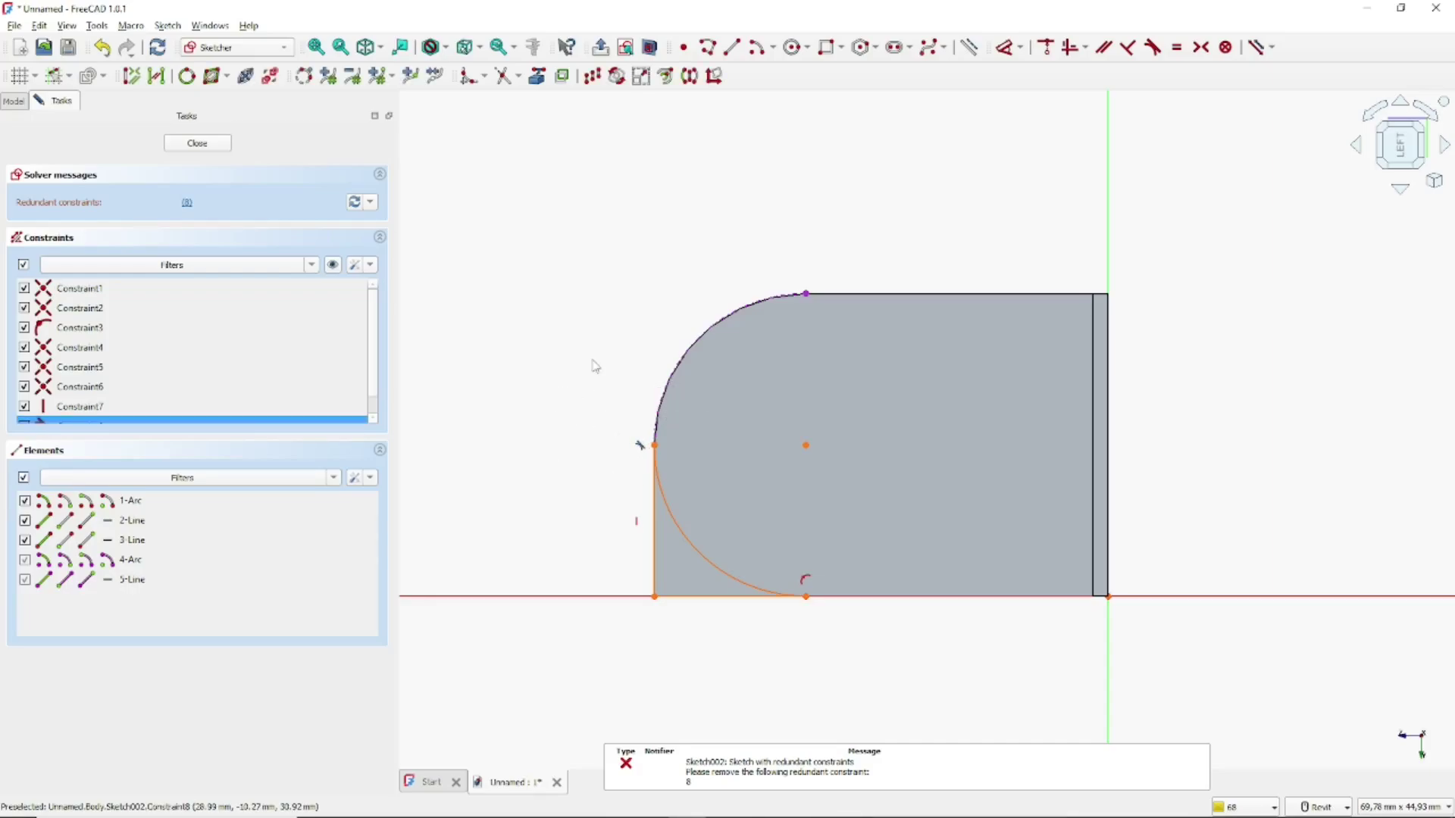
{"action": "key", "text": "Delete"}
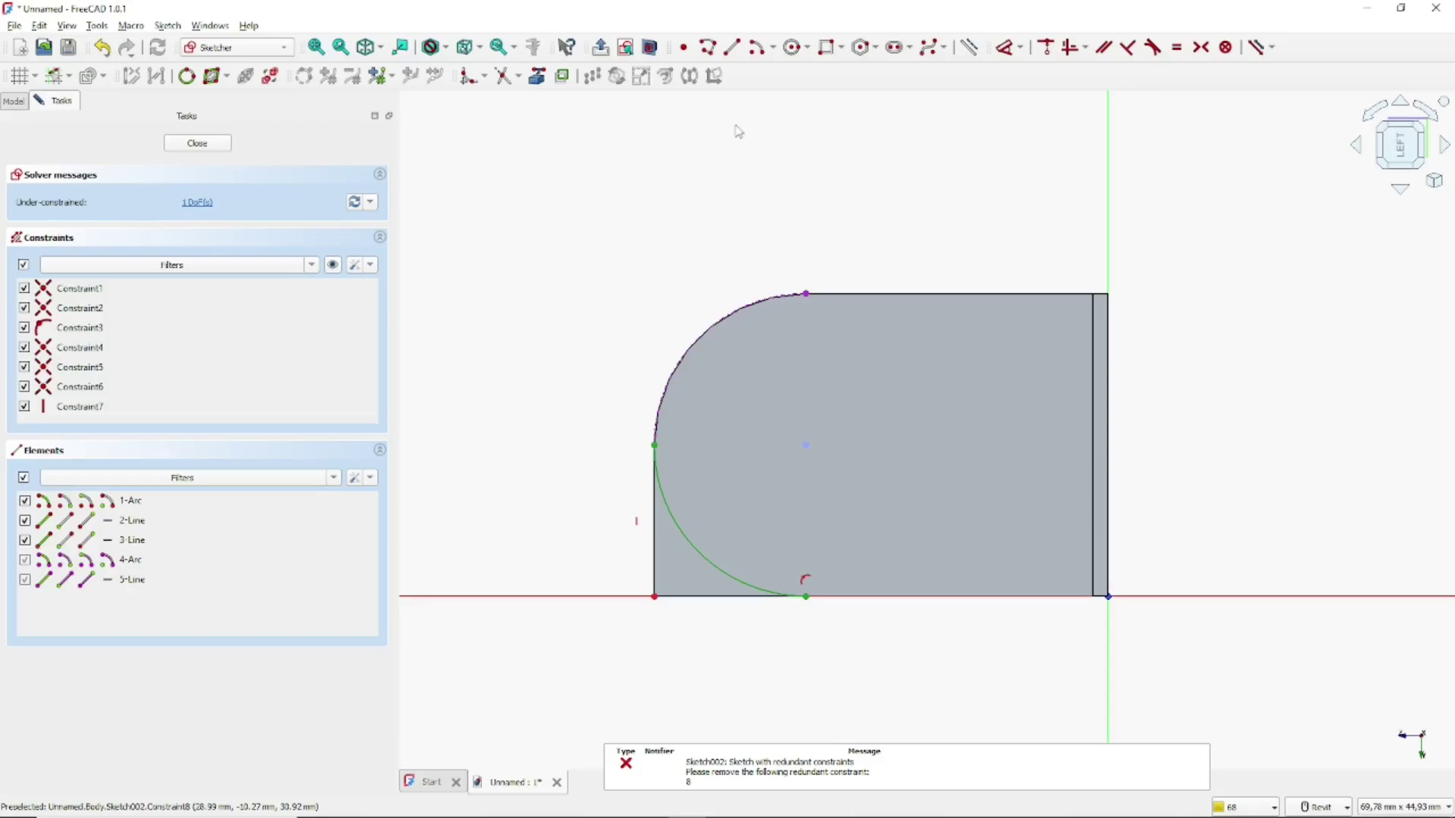
- Draw a 10 mm diameter circle centred on the corner arcs' shared centre
{"action": "left_click", "coordinate": [793, 47]}
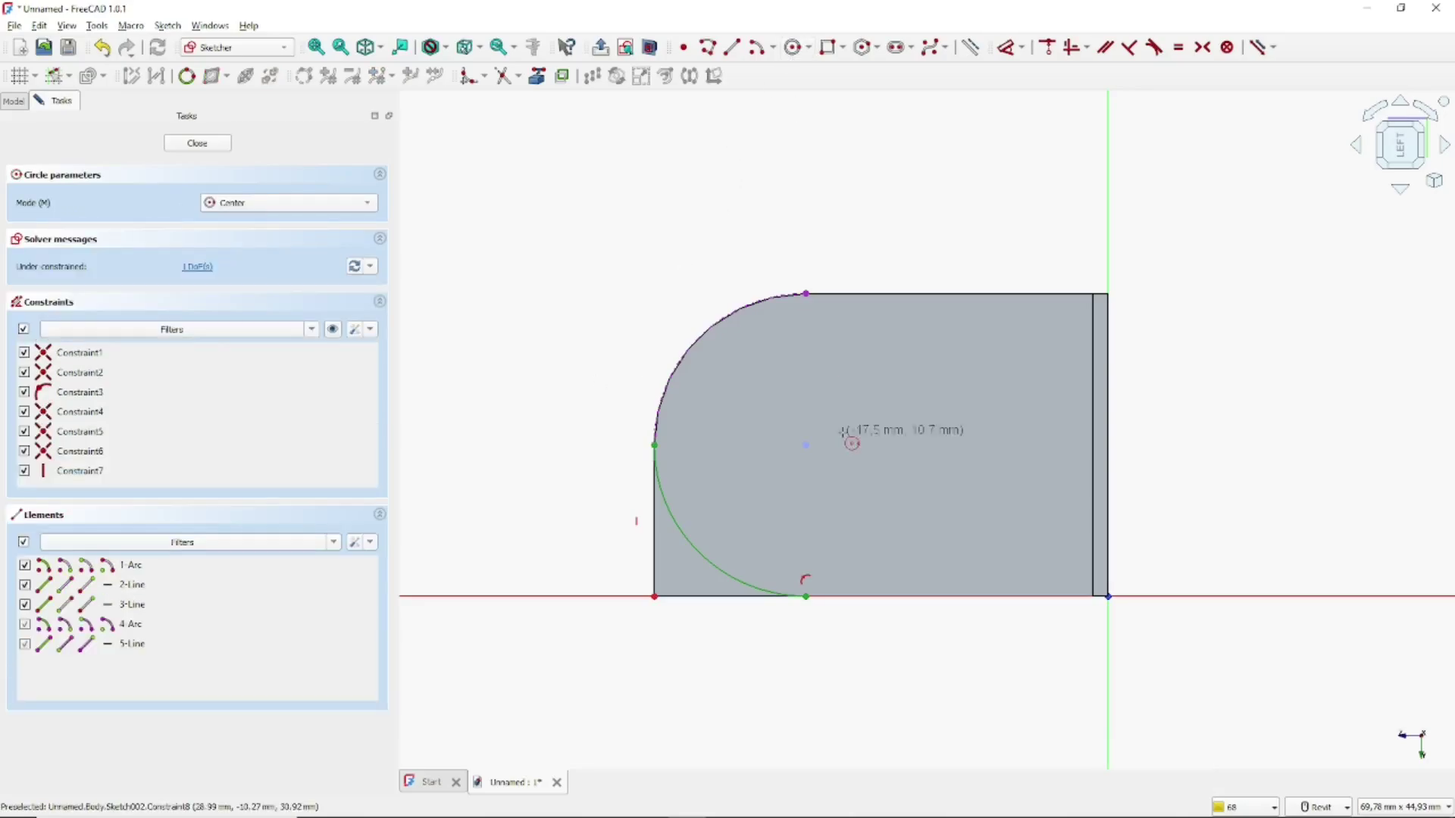
{"action": "left_click", "coordinate": [805, 445]}
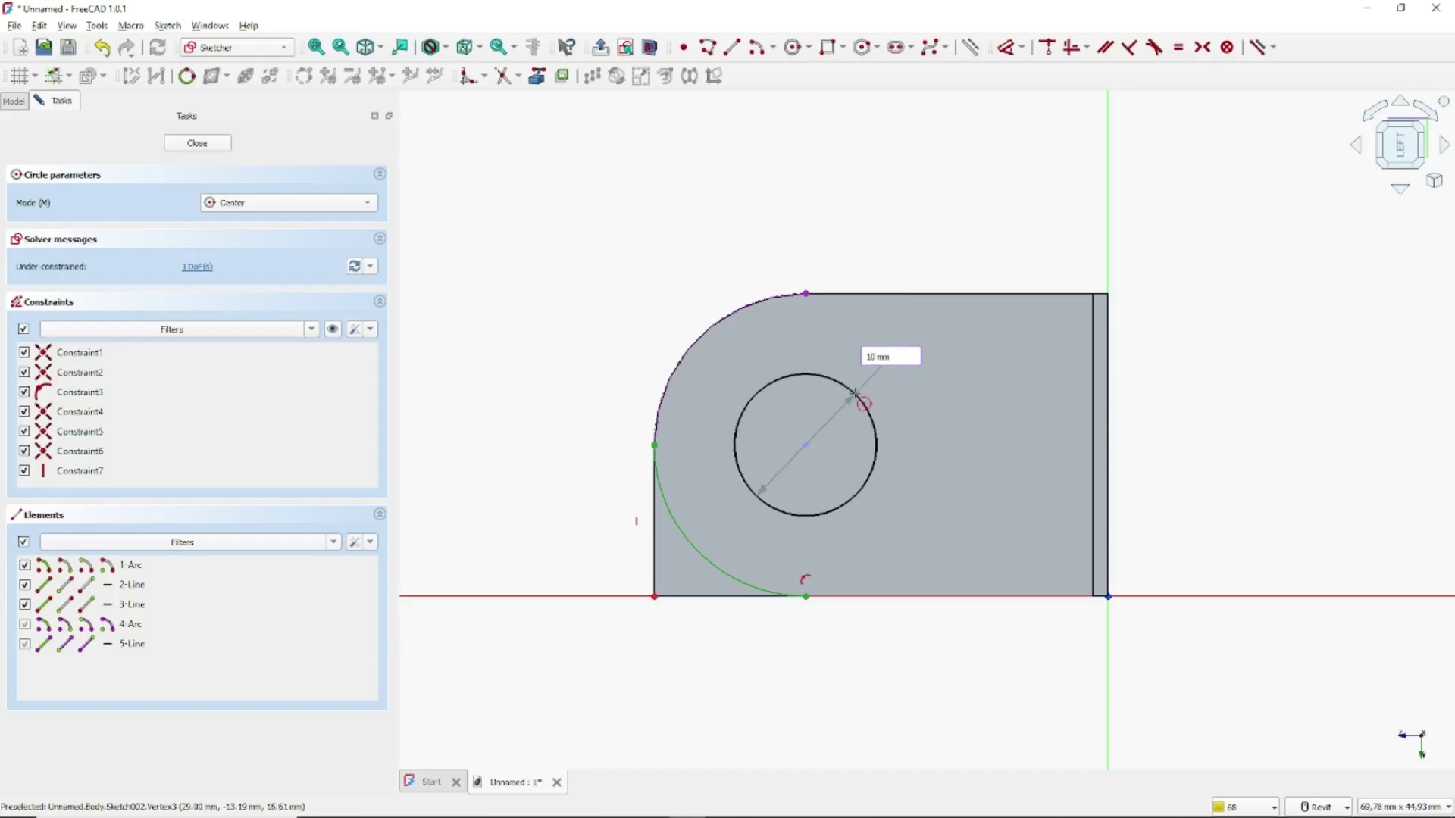
{"action": "type", "text": "10"}
{"action": "key", "text": "Return"}
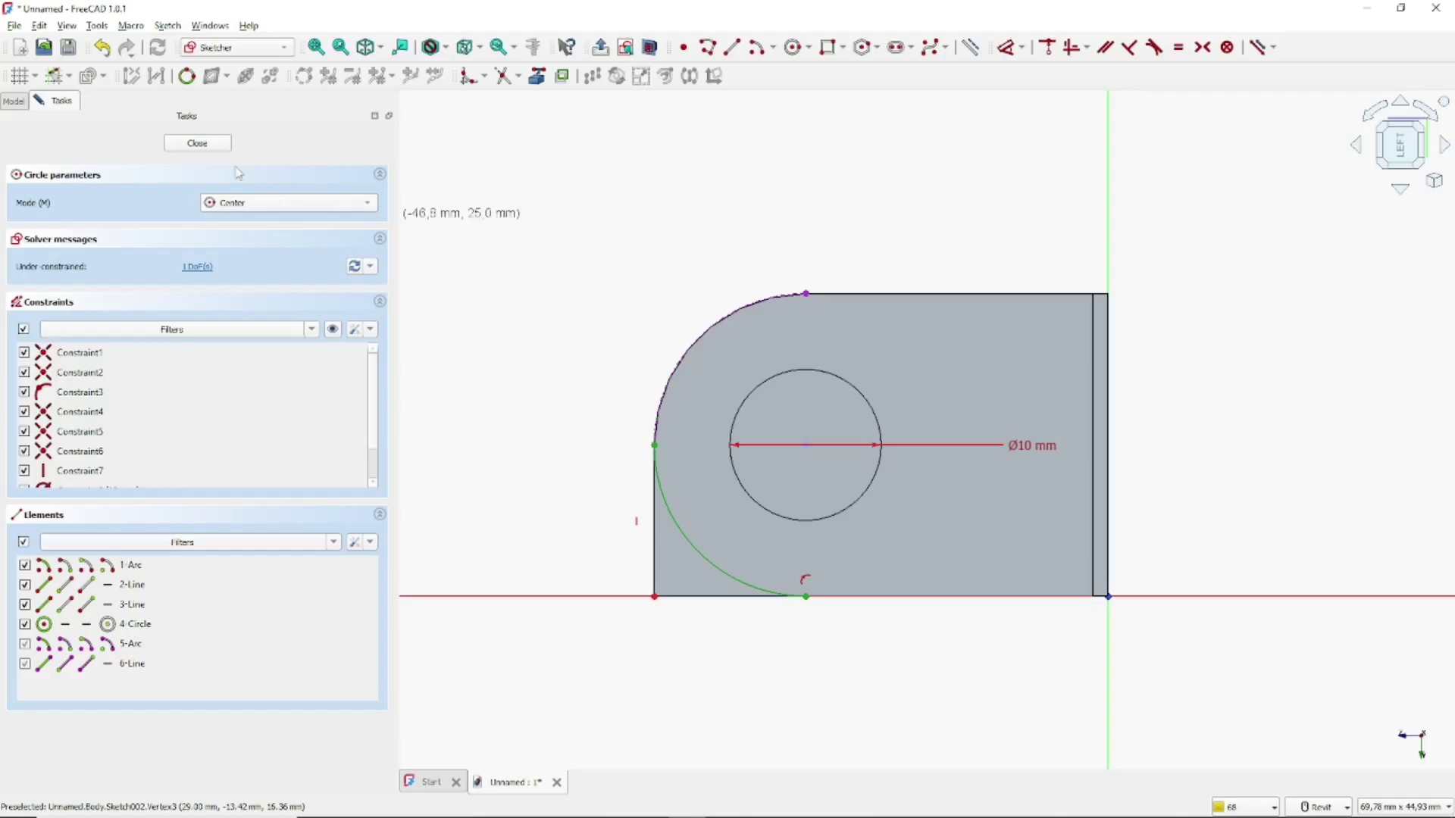
- Finish the sketch and cut the square corner and the circular hole out of the vertical leg with a 5 mm pocket
{"action": "left_click", "coordinate": [200, 147]}
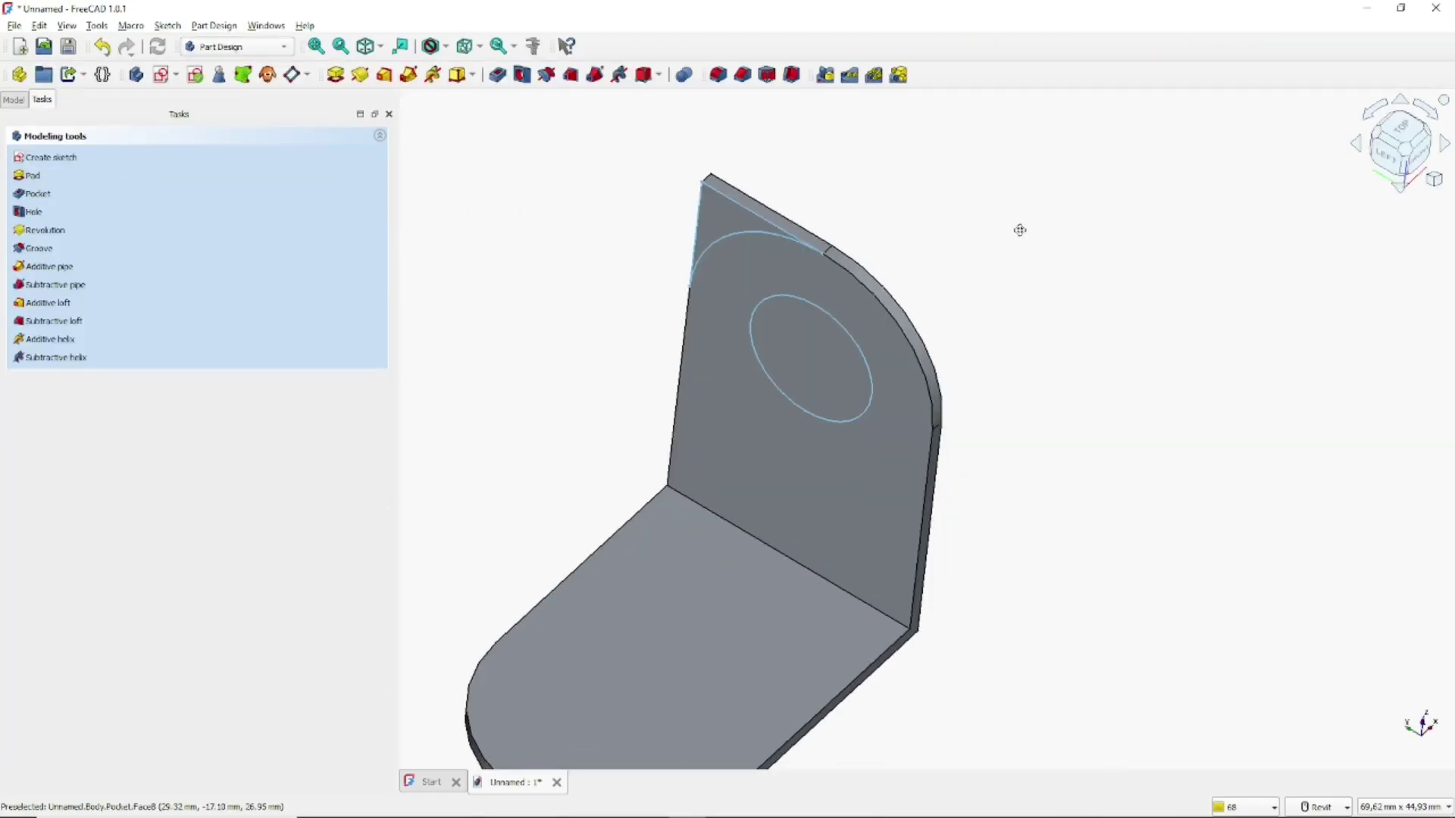
{"action": "left_click", "coordinate": [498, 75]}
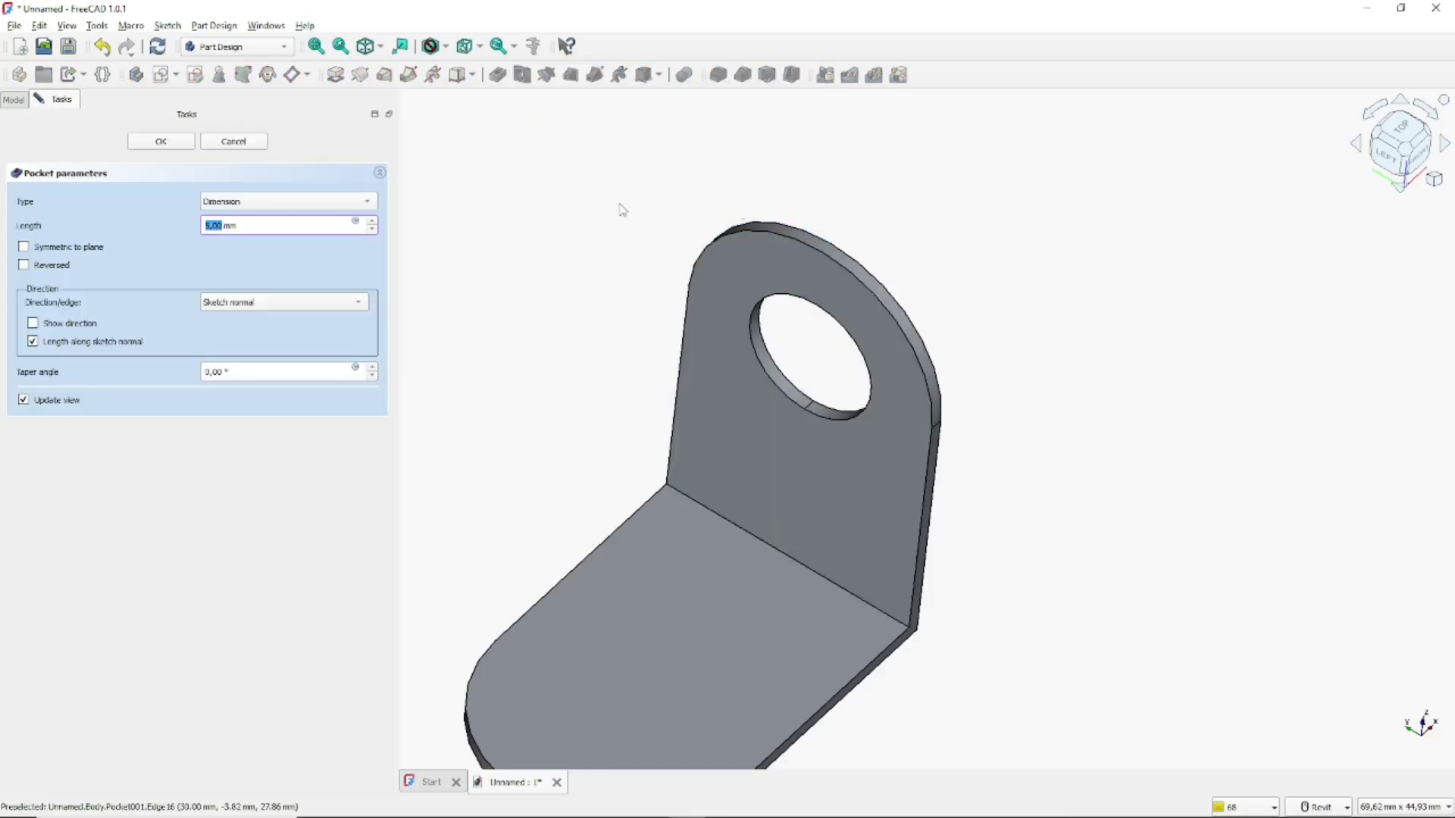
{"action": "left_click", "coordinate": [161, 141]}
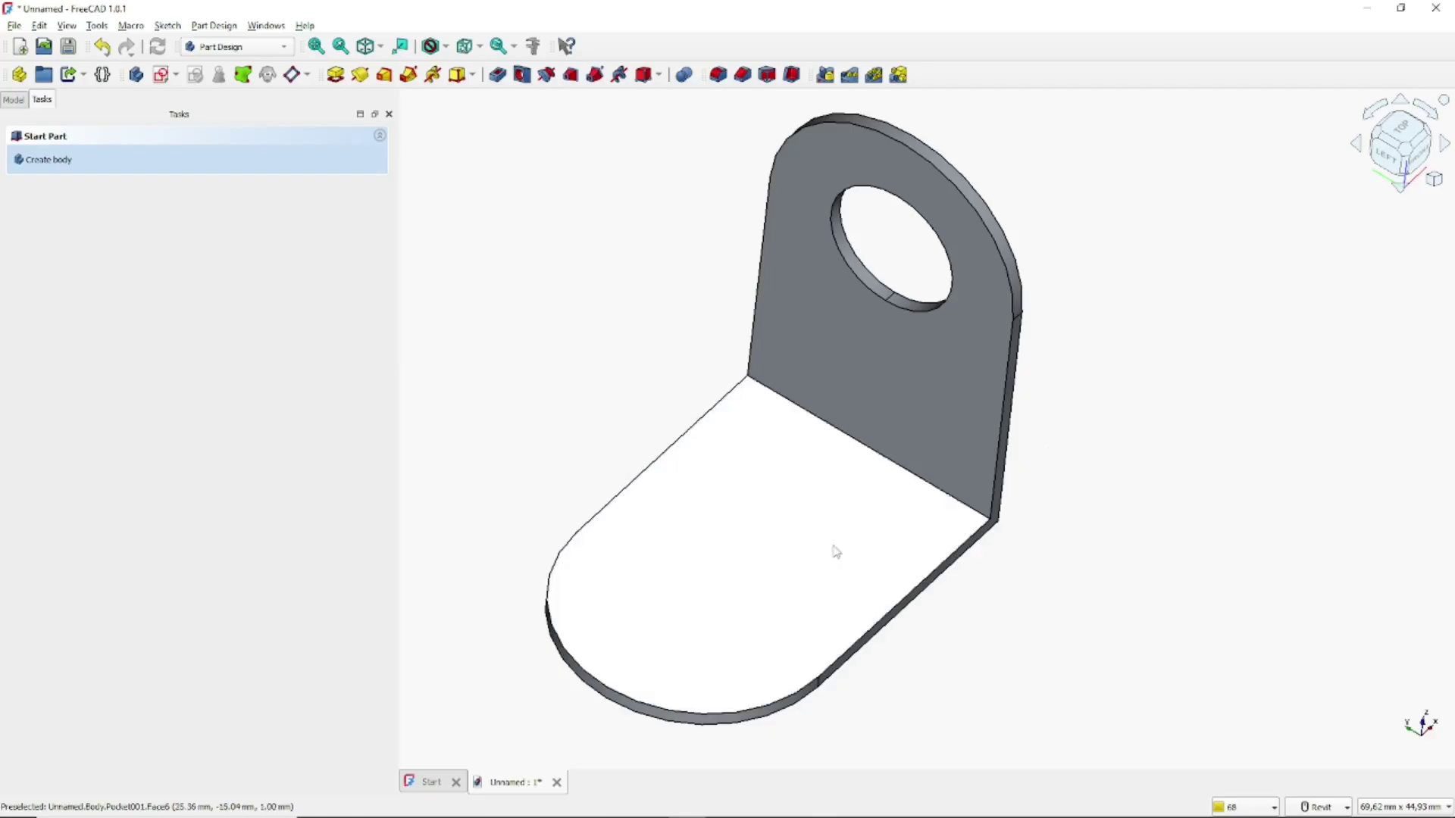
- Create a sketch on the upper face of the horizontal leg and project one of its rounded end edges as external geometry
{"action": "left_click", "coordinate": [702, 594]}
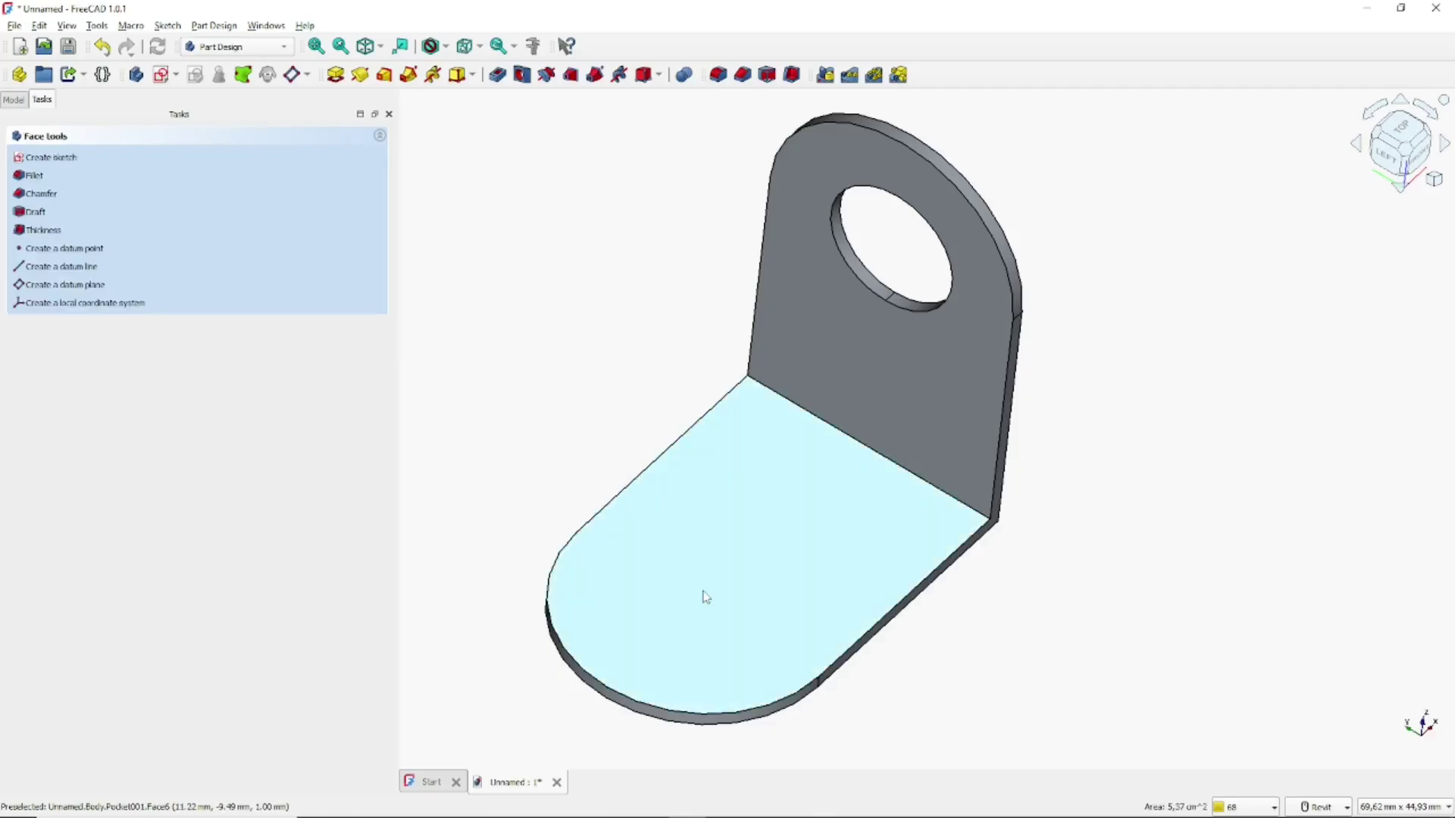
{"action": "left_click", "coordinate": [50, 157]}
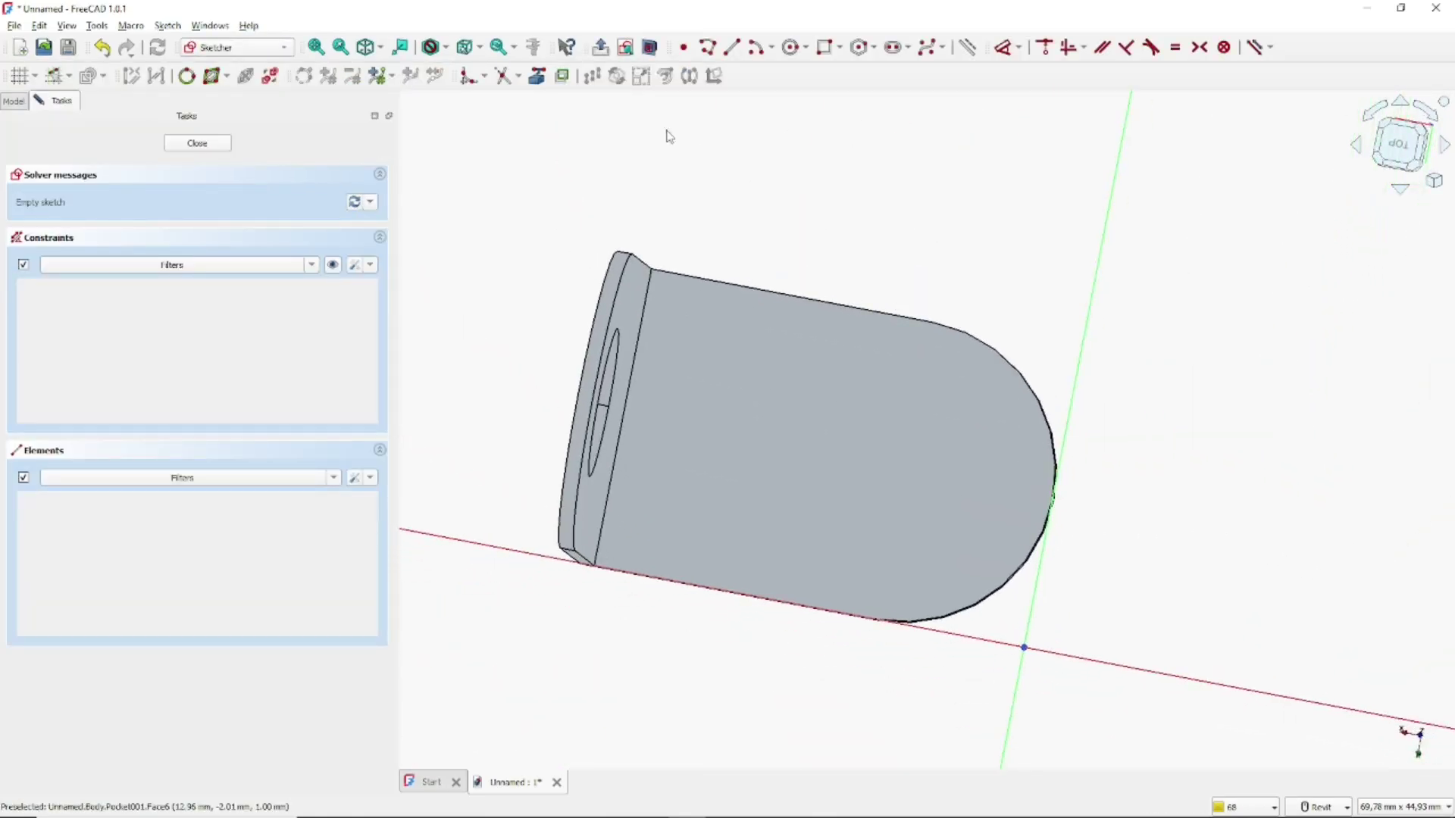
{"action": "left_click", "coordinate": [561, 76]}
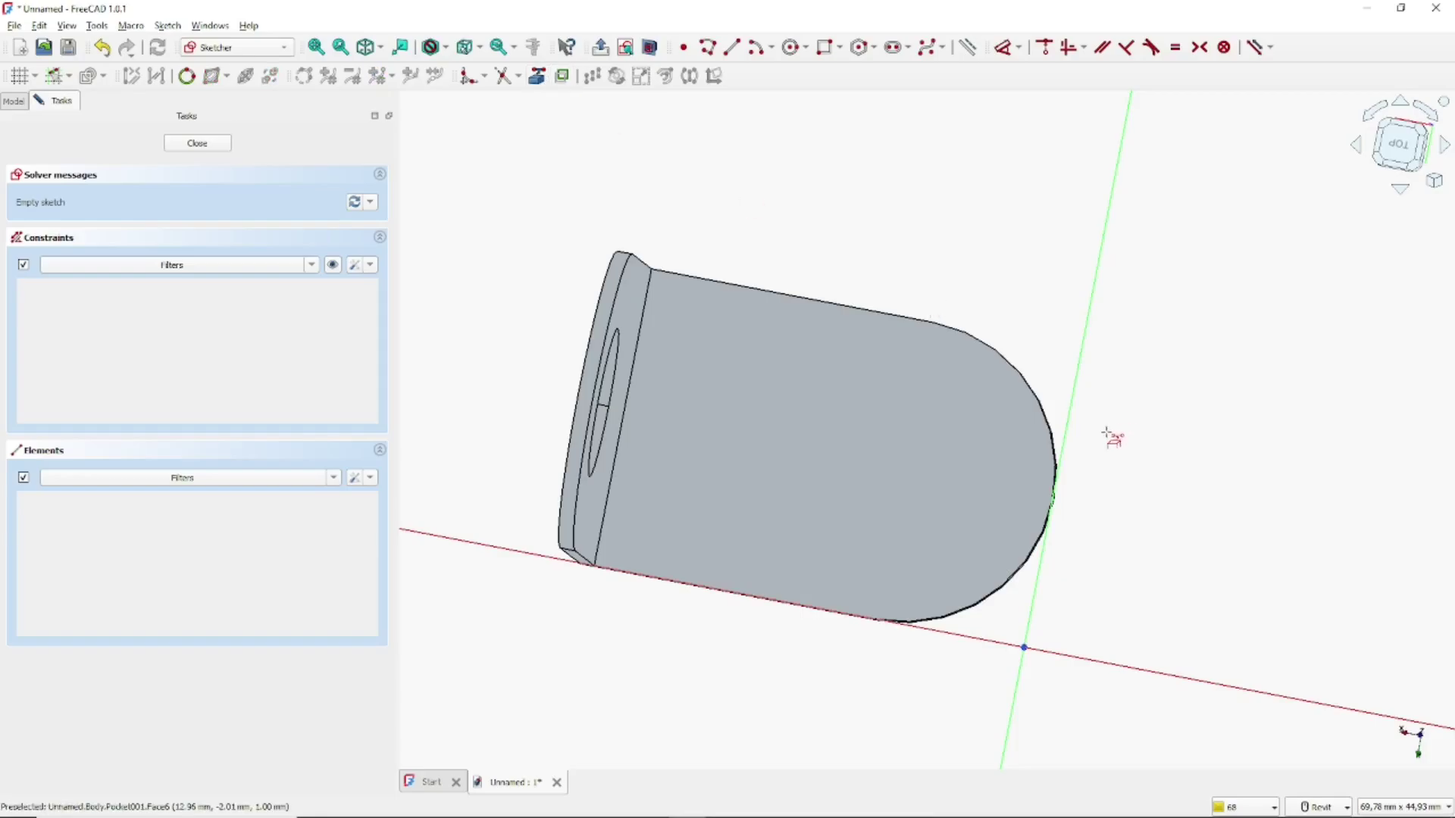
{"action": "left_click", "coordinate": [1051, 430]}
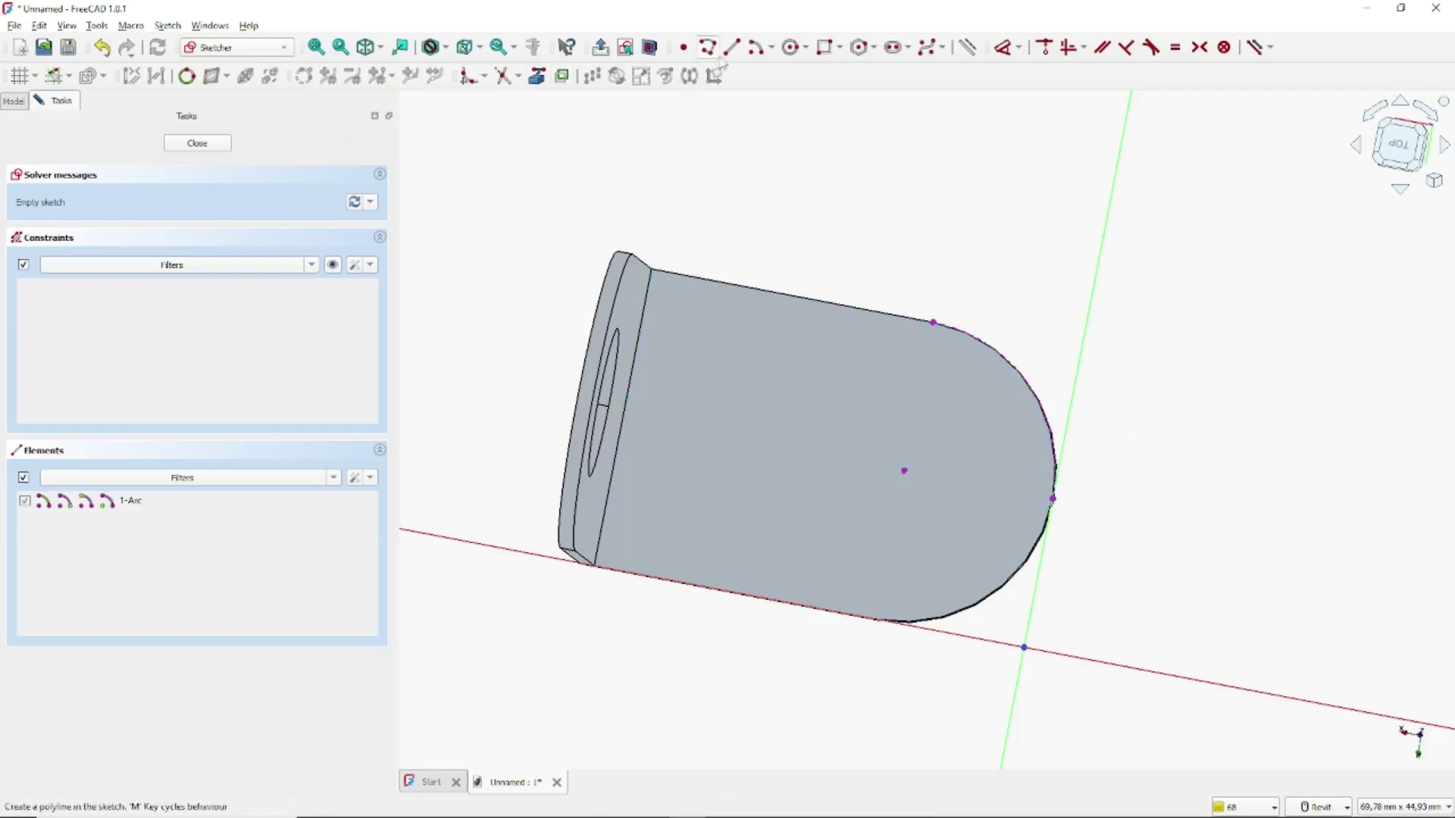
- Draw a 10 mm diameter circle at the projected arc's centre, finish the sketch and pocket the hole through the horizontal leg
{"action": "left_click", "coordinate": [792, 47]}
{"action": "left_click", "coordinate": [904, 471]}
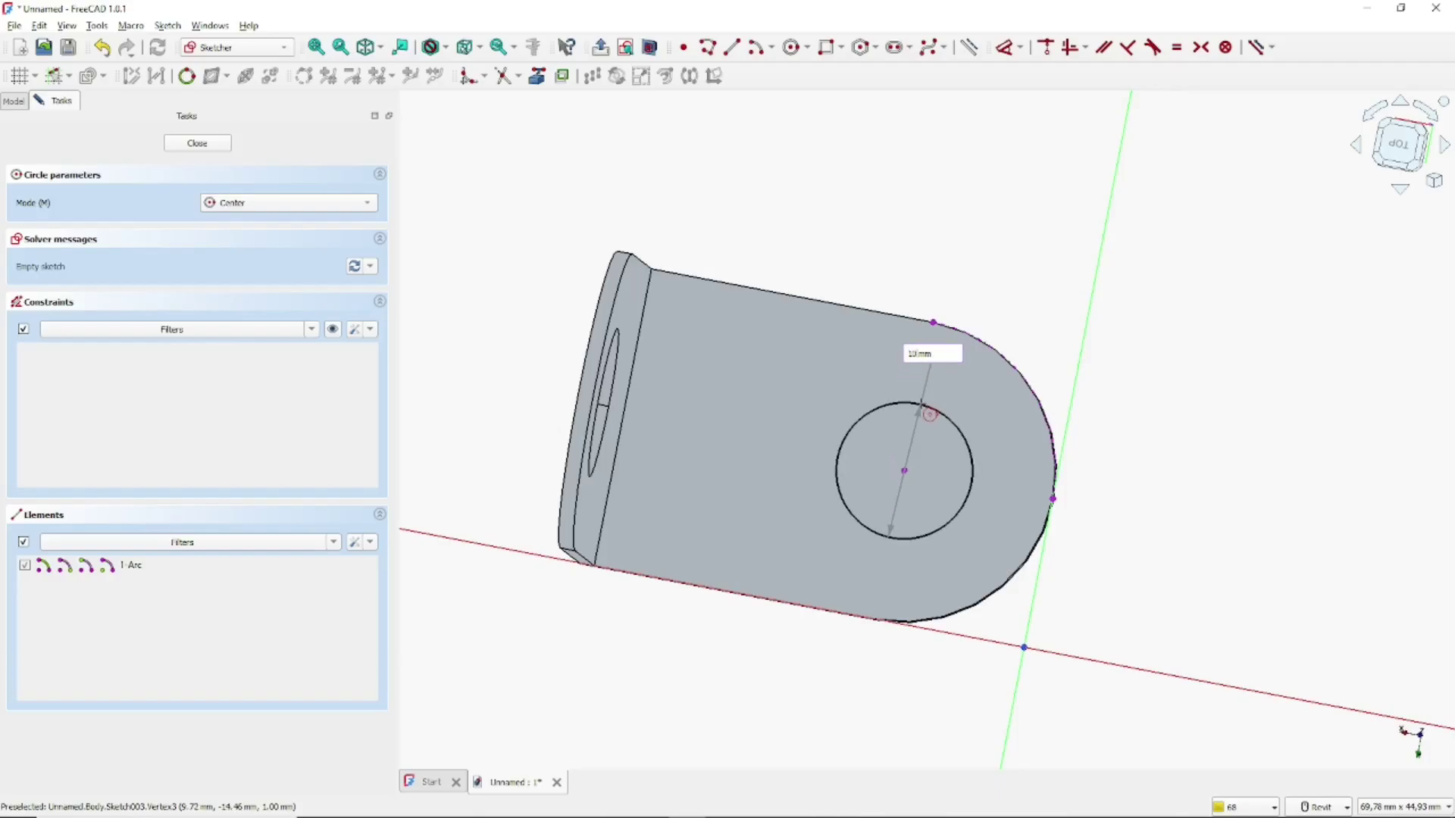
{"action": "type", "text": "10"}
{"action": "key", "text": "Return"}
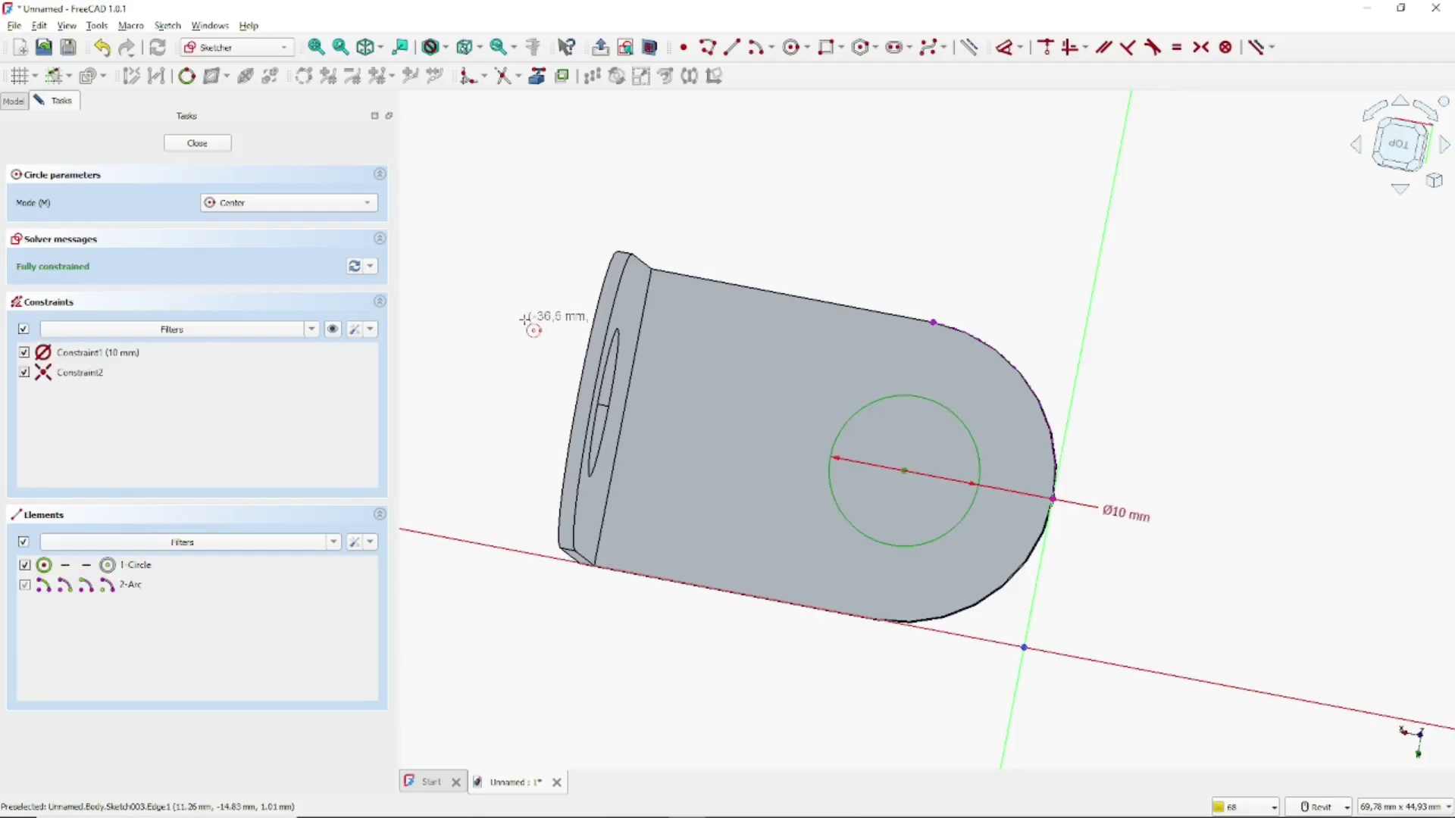
{"action": "left_click", "coordinate": [197, 144]}
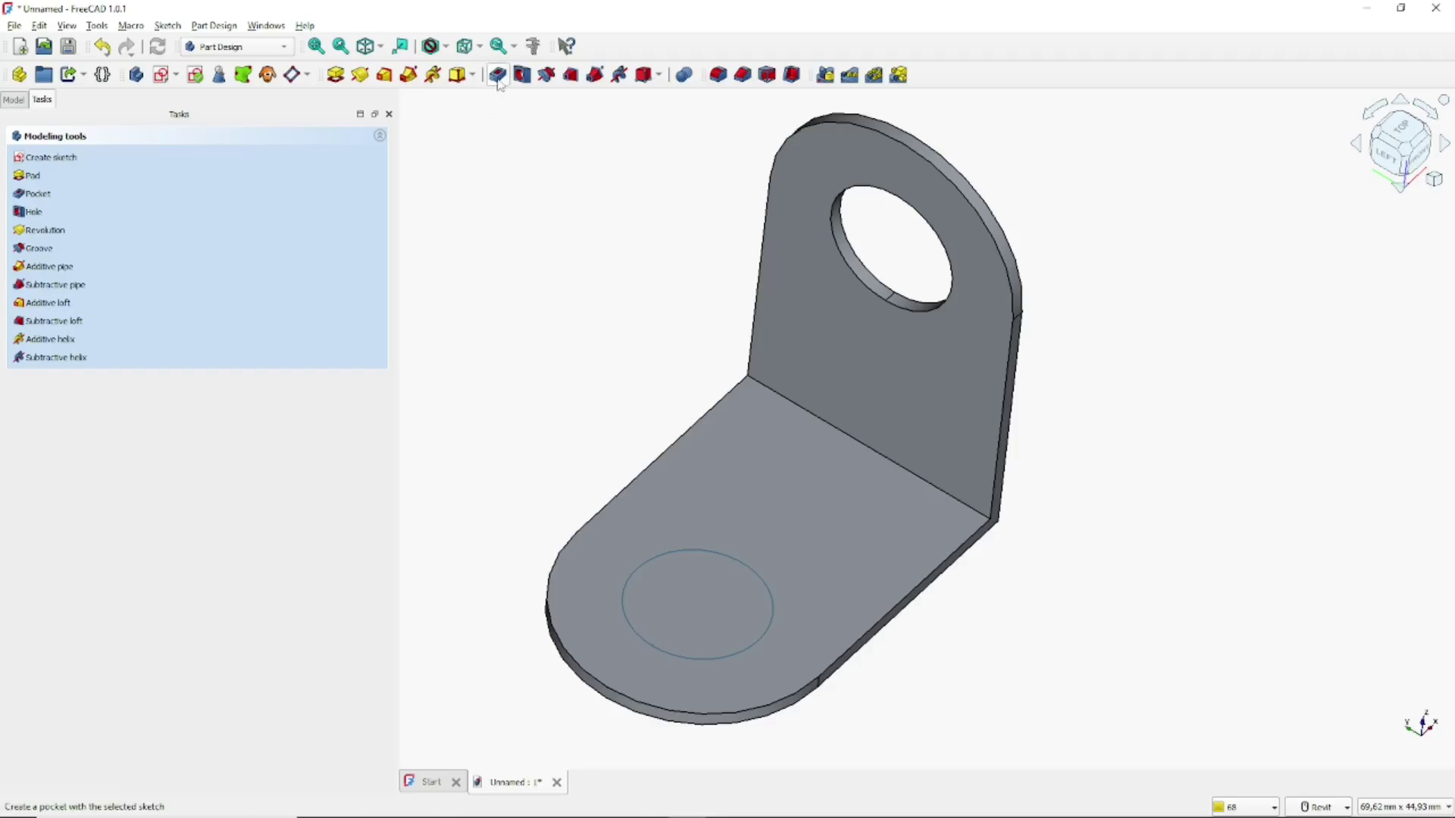
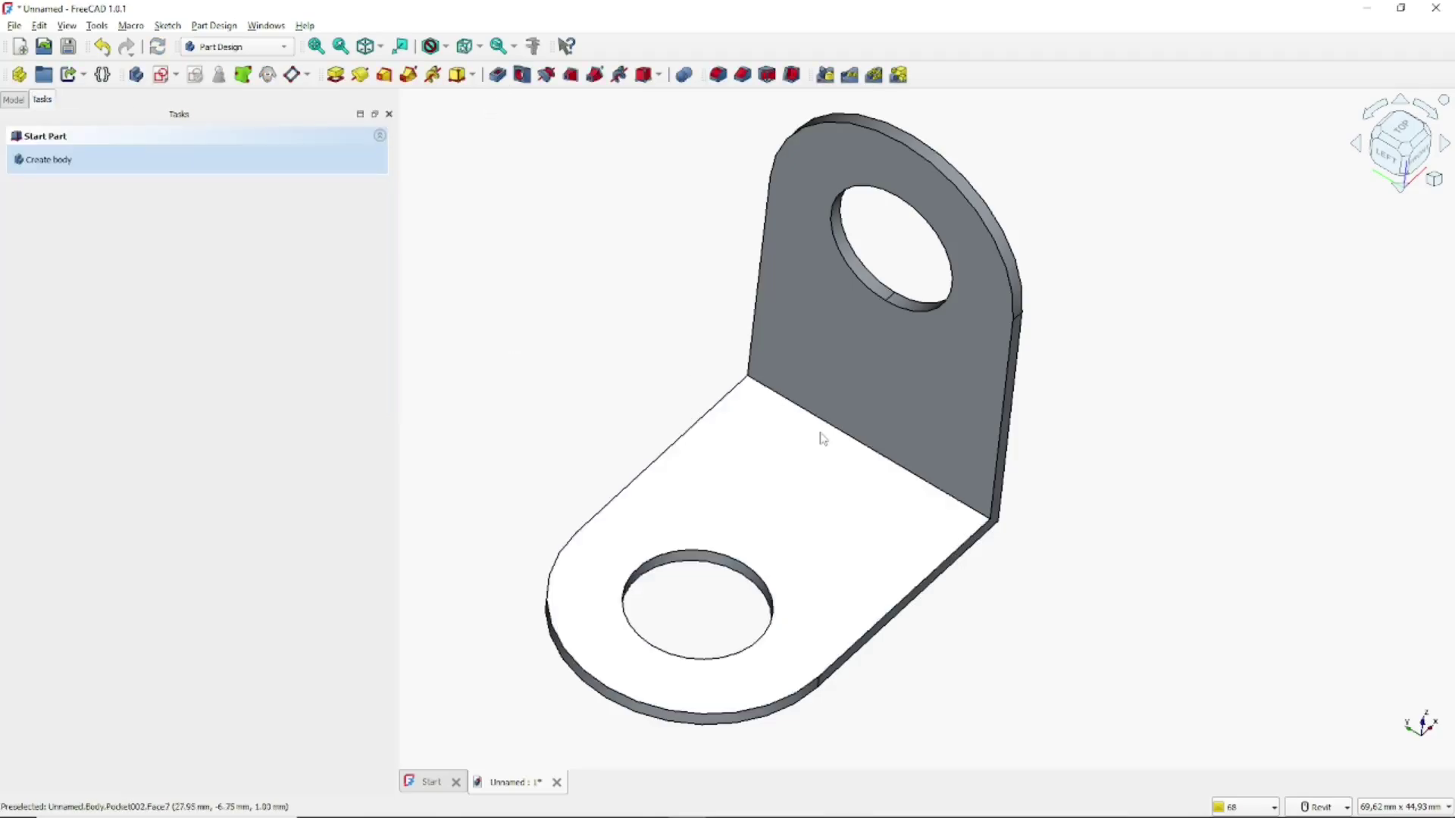
- Switch the 3D view to perspective projection and frame the whole bracket from an angled view
{"action": "scroll", "coordinate": [930, 483], "scroll_direction": "down", "scroll_amount": 3}
{"action": "middle_click_drag", "start_coordinate": [967, 529], "coordinate": [974, 480], "text": "shift"}
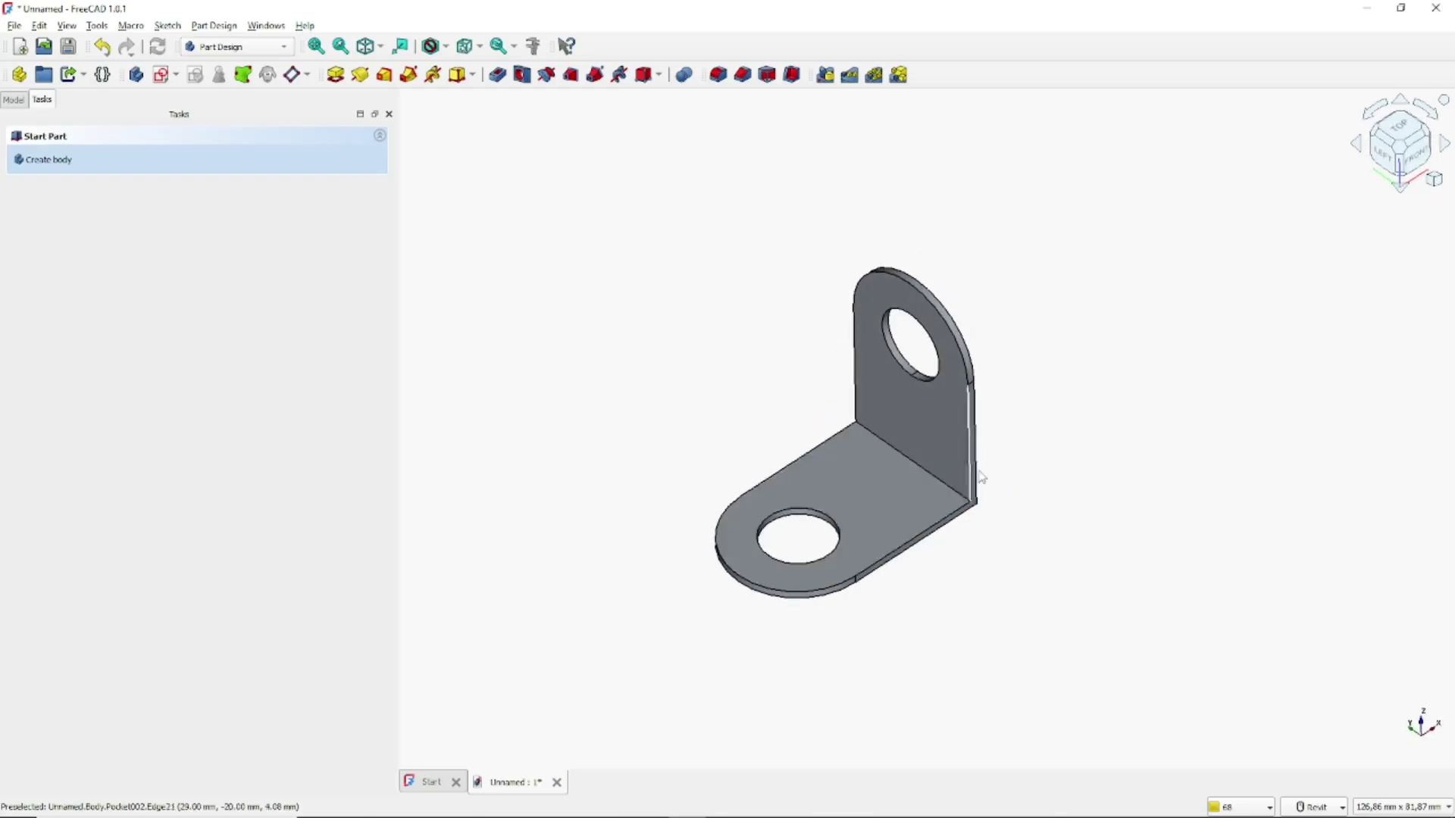
{"action": "left_click", "coordinate": [1435, 179]}
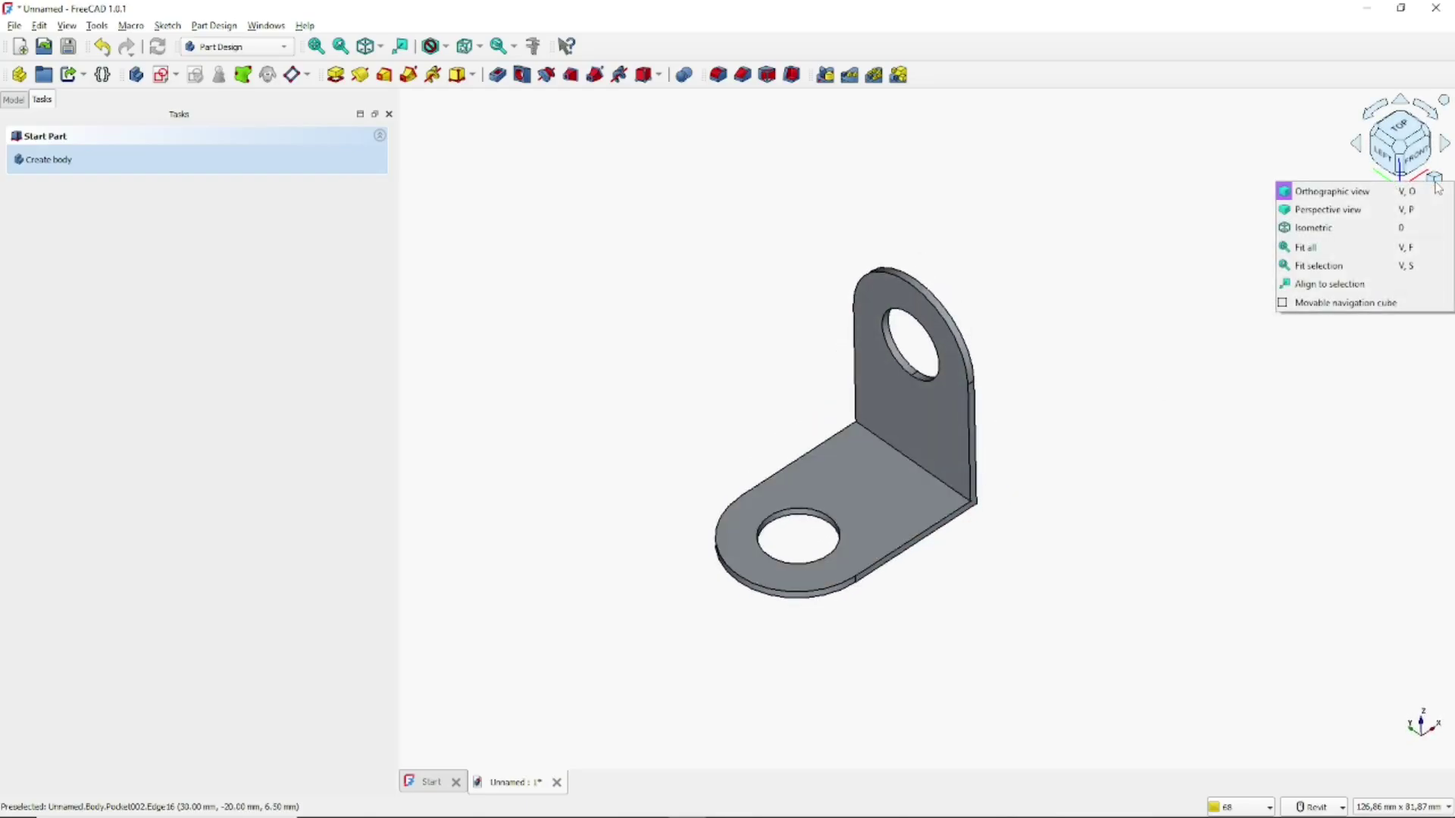
{"action": "left_click", "coordinate": [1352, 218]}
{"action": "middle_click_drag", "start_coordinate": [979, 487], "coordinate": [1103, 418]}
{"action": "scroll", "coordinate": [1146, 422], "scroll_direction": "down", "scroll_amount": 1}
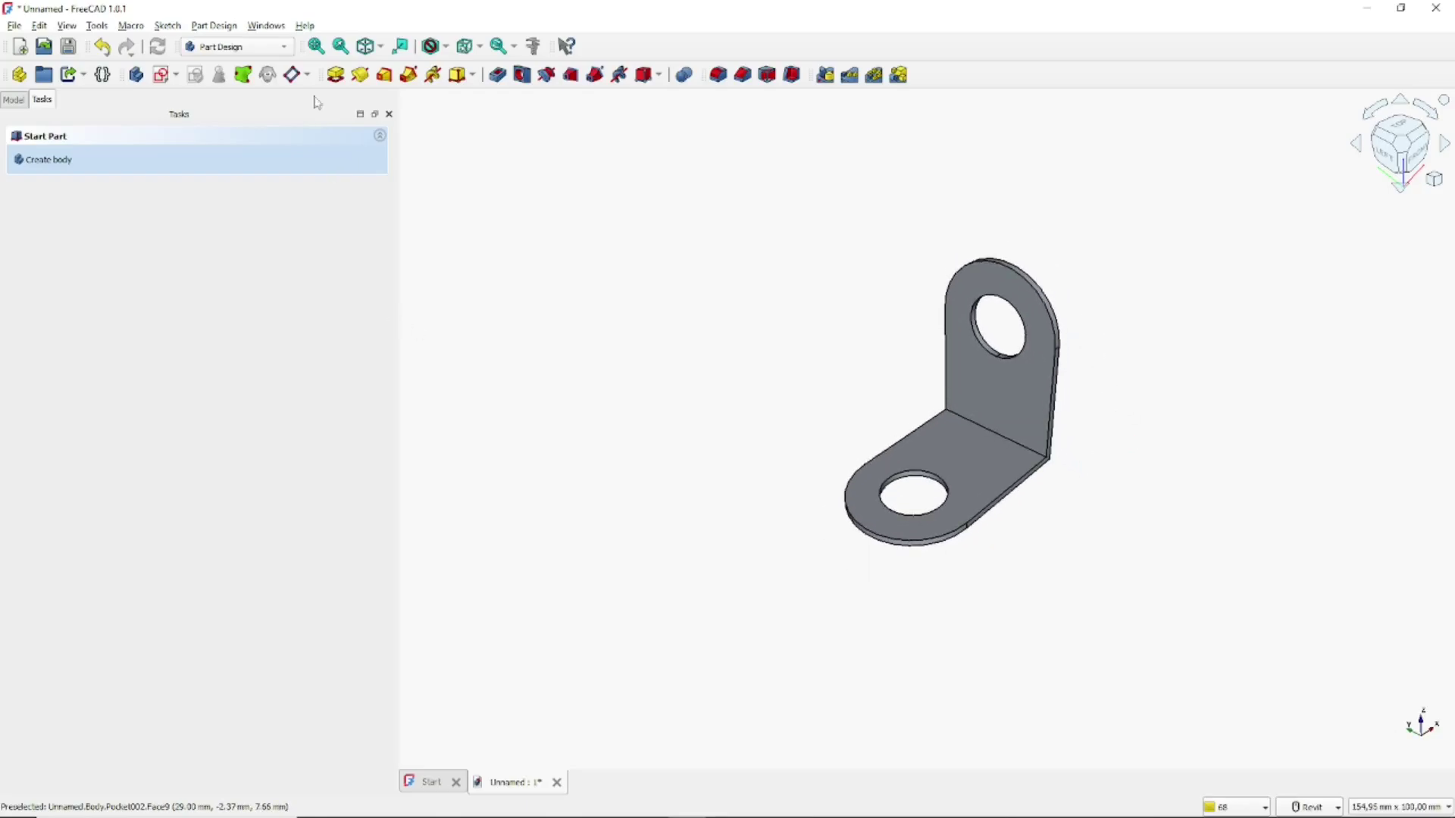
{"action": "left_click", "coordinate": [268, 47]}
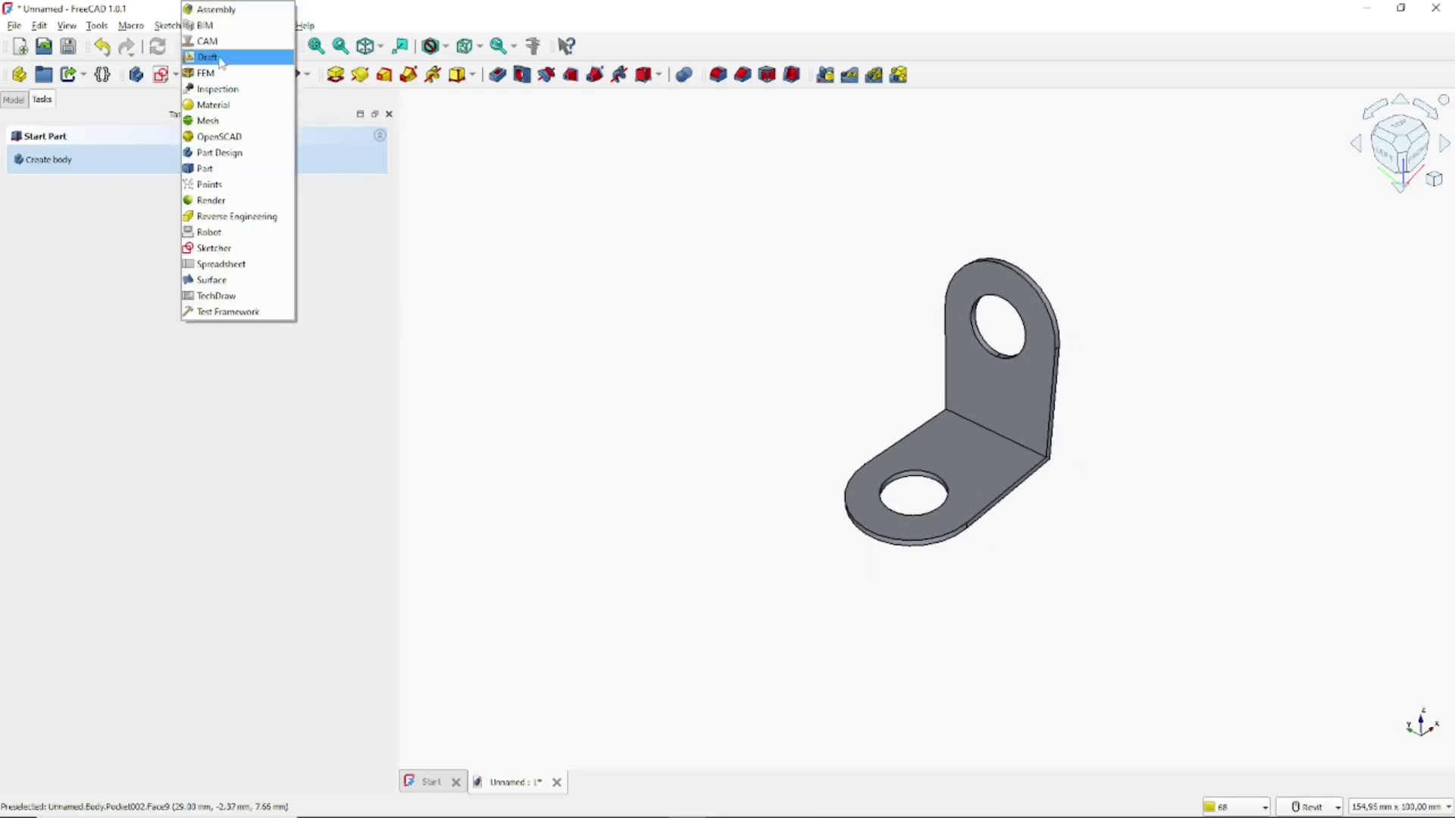
{"action": "left_click", "coordinate": [480, 220]}
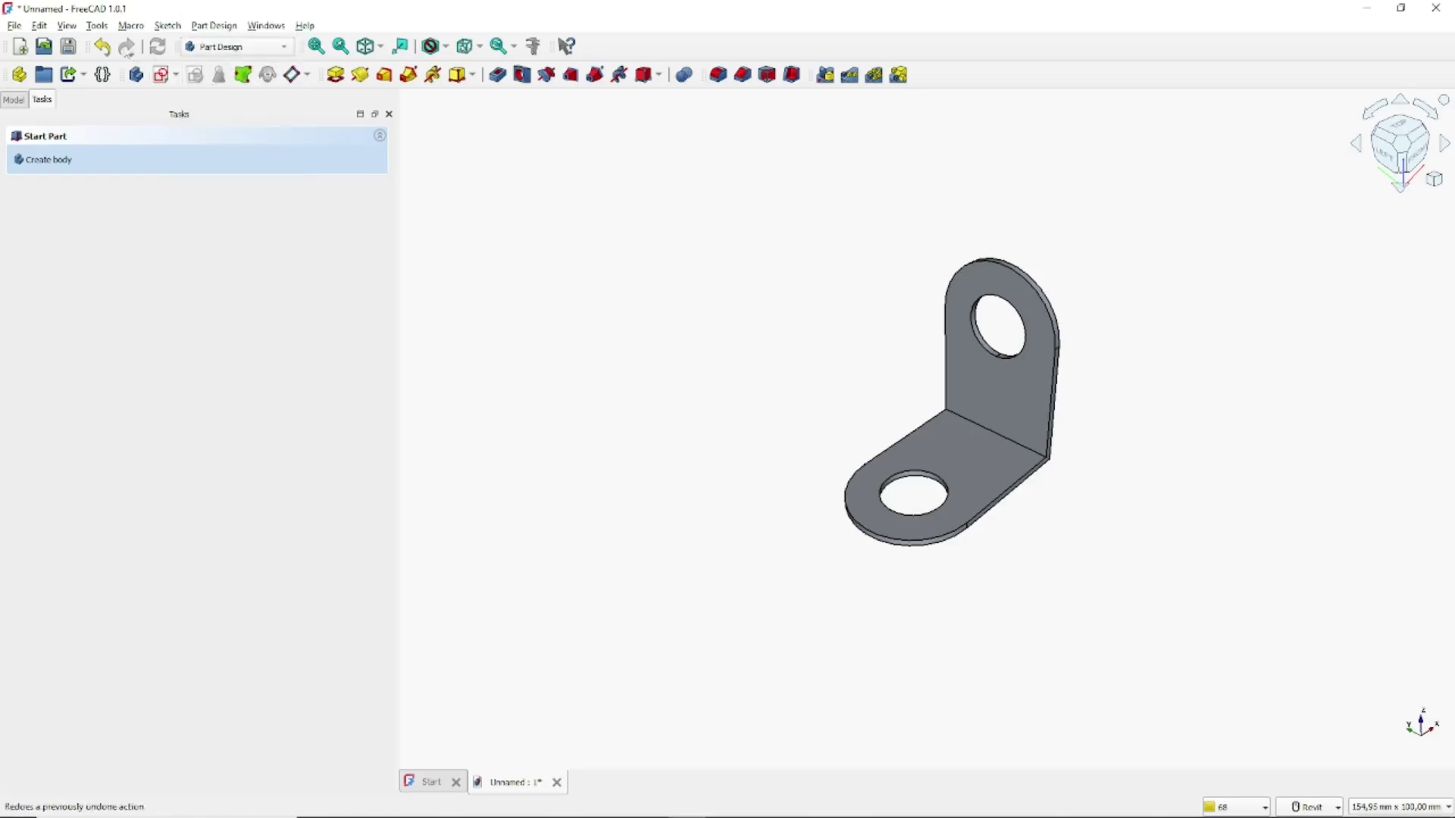
{"action": "left_click", "coordinate": [97, 26]}
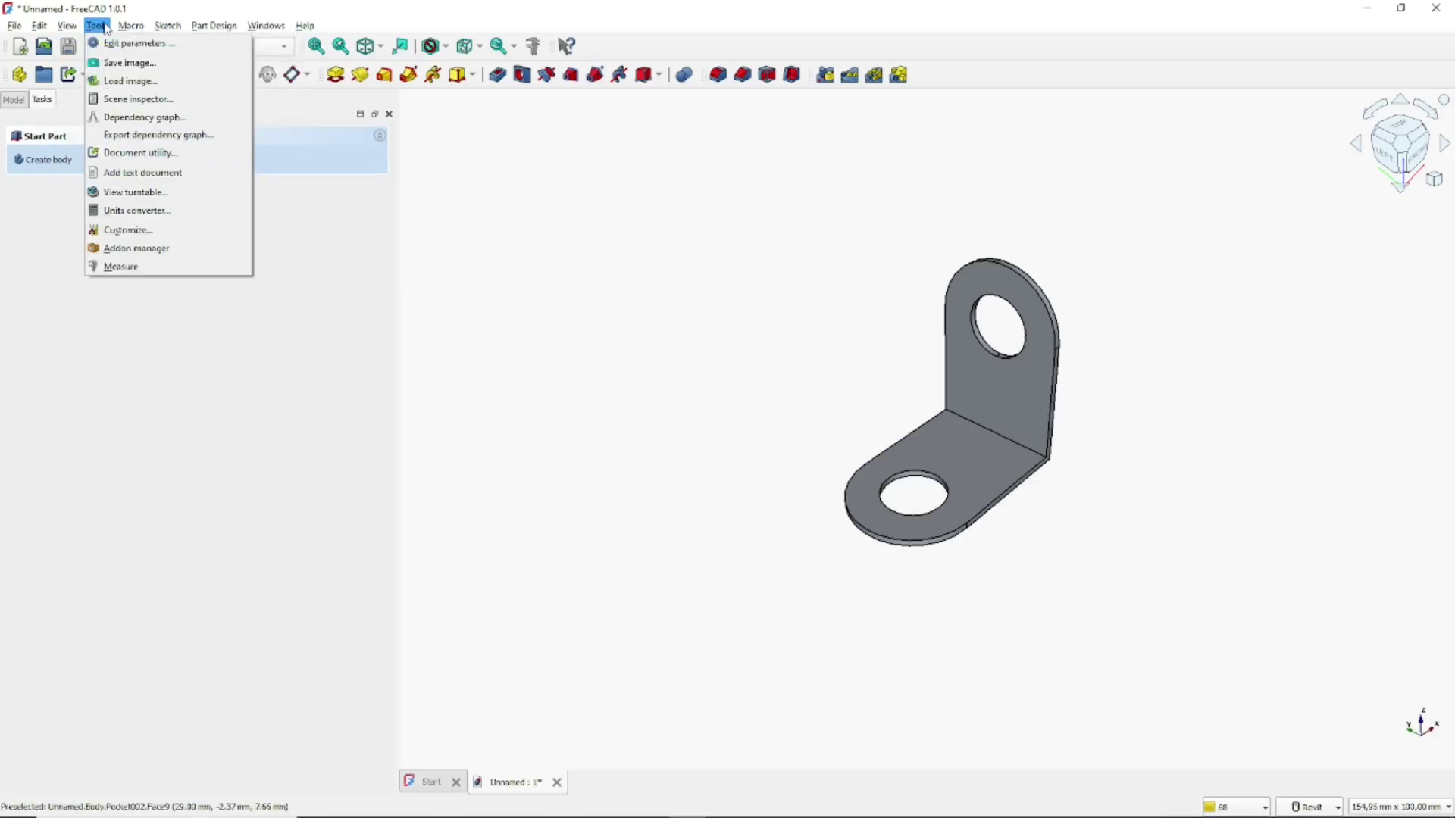
{"action": "left_click", "coordinate": [510, 234]}
- Switch to the Render workbench and create a Povray project from the povray_sunlight.pov template
{"action": "left_click", "coordinate": [267, 47]}
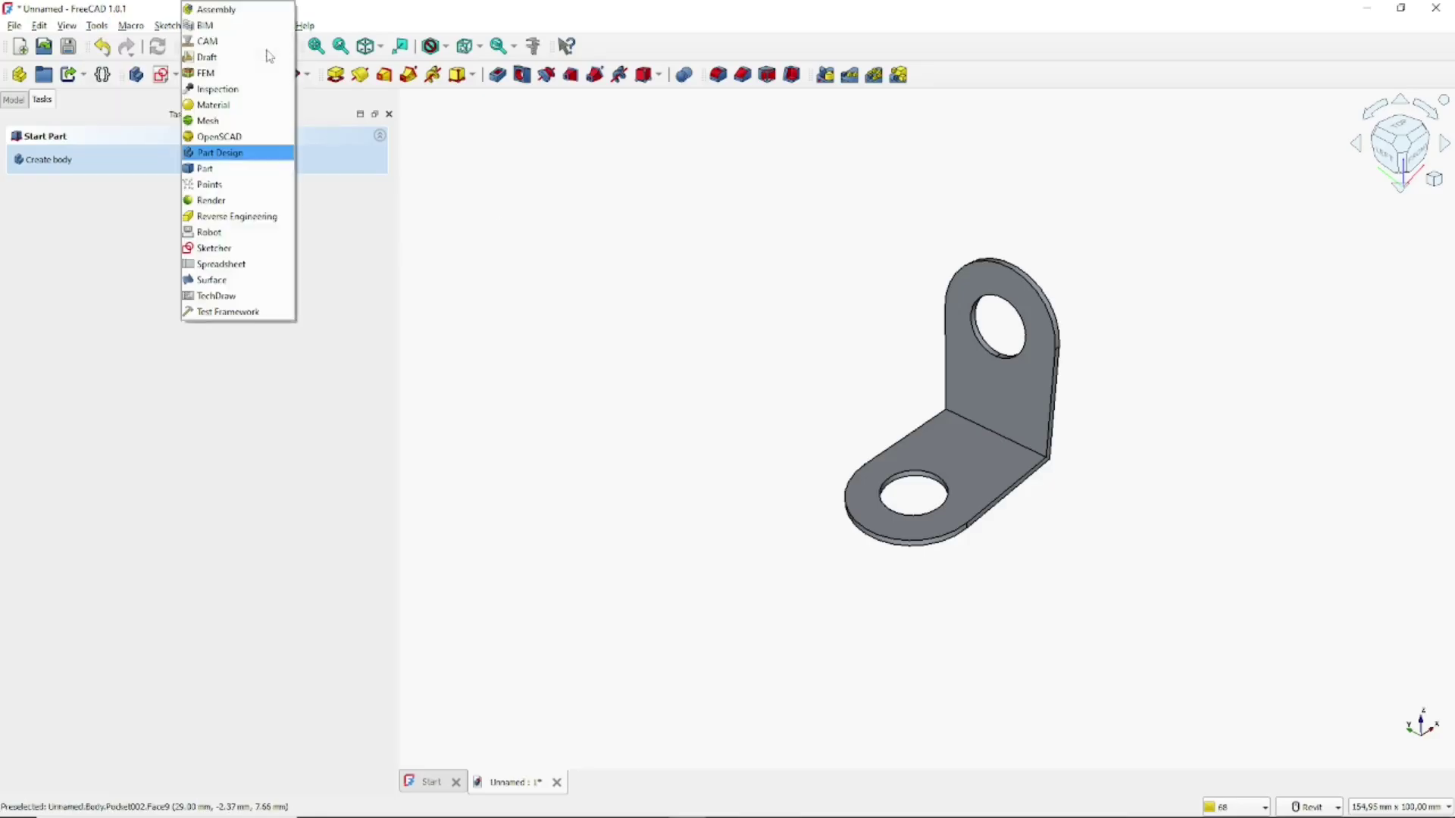
{"action": "left_click", "coordinate": [235, 201]}
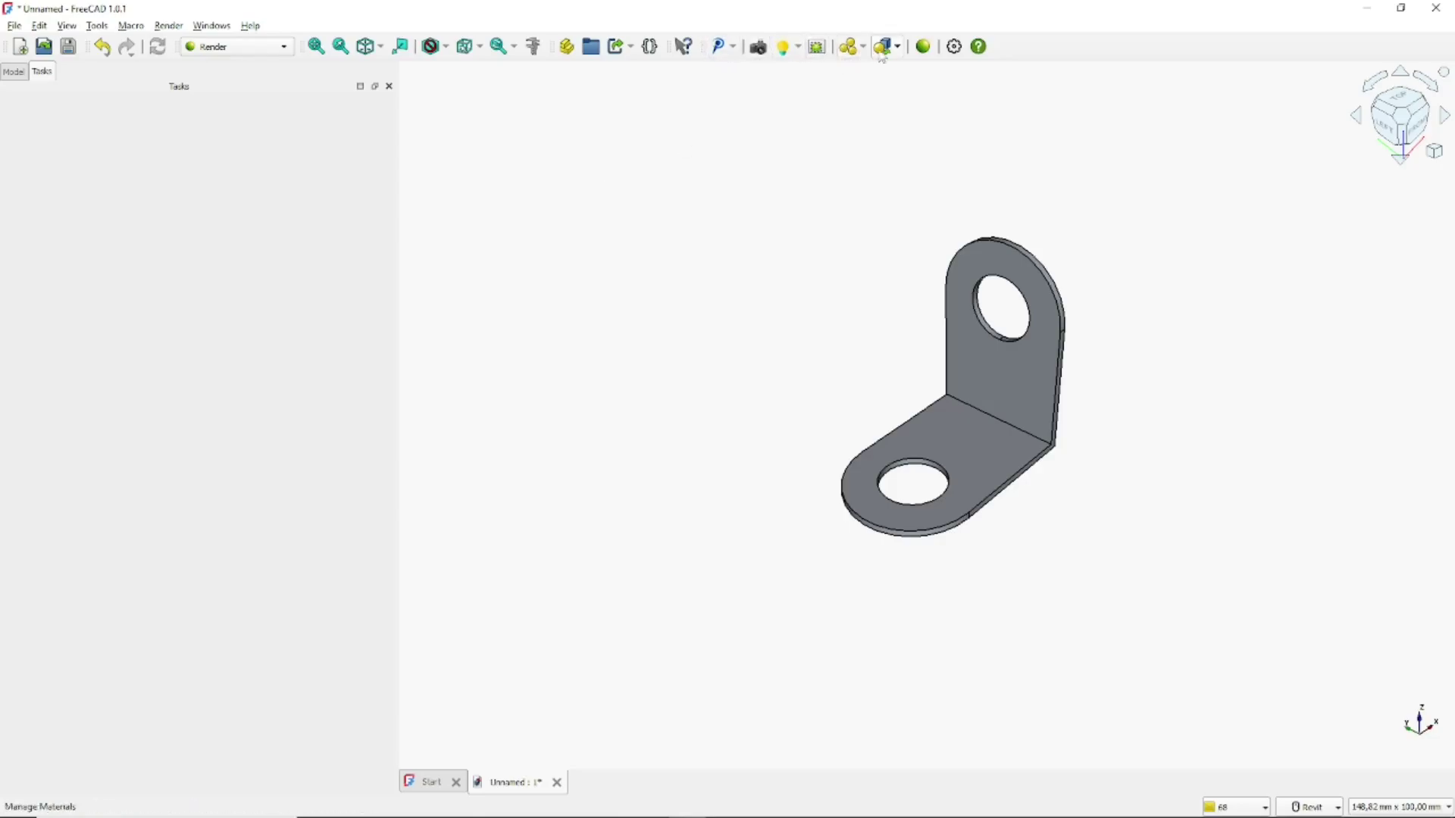
{"action": "left_click", "coordinate": [732, 48]}
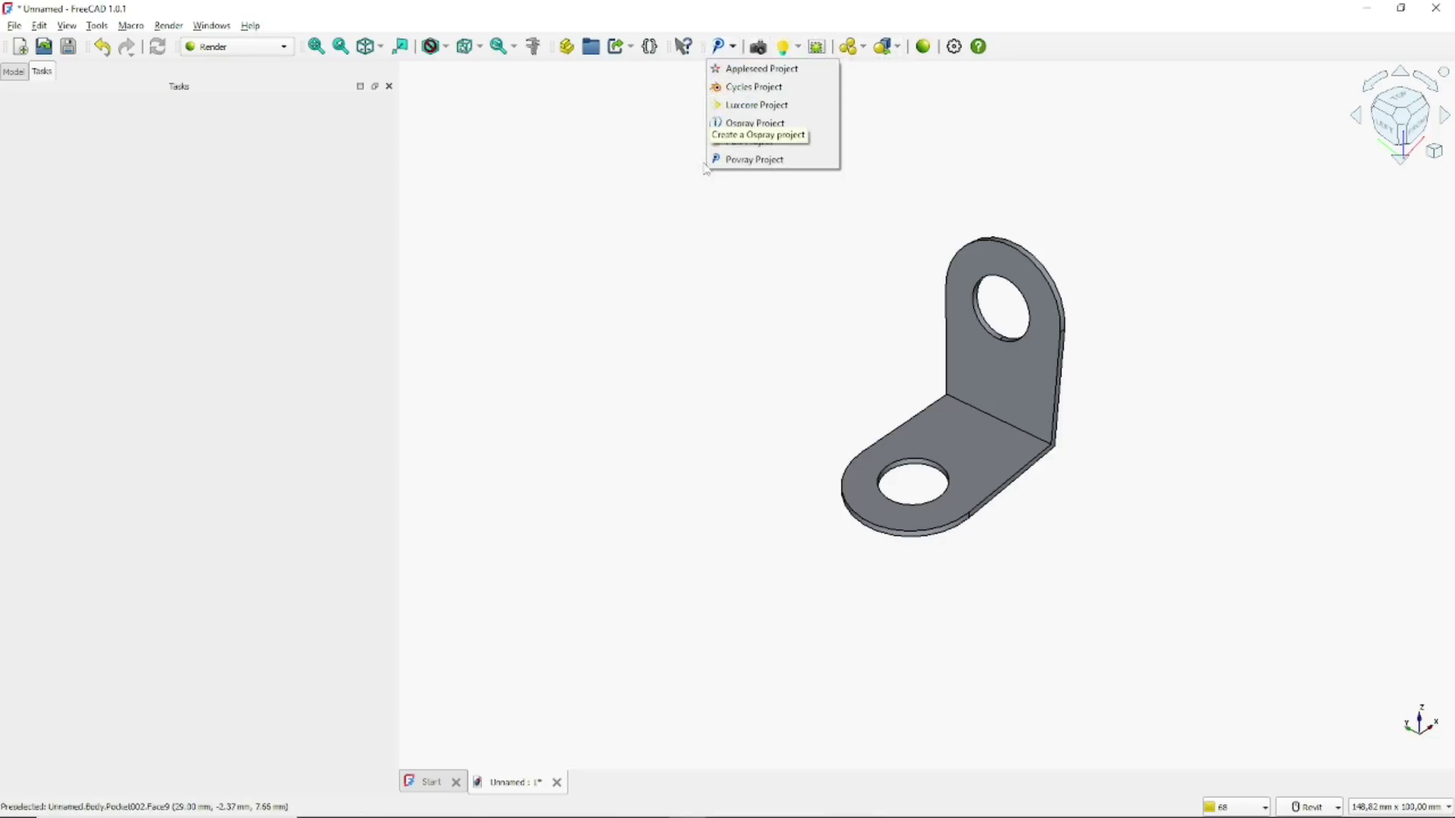
{"action": "left_click", "coordinate": [774, 162]}
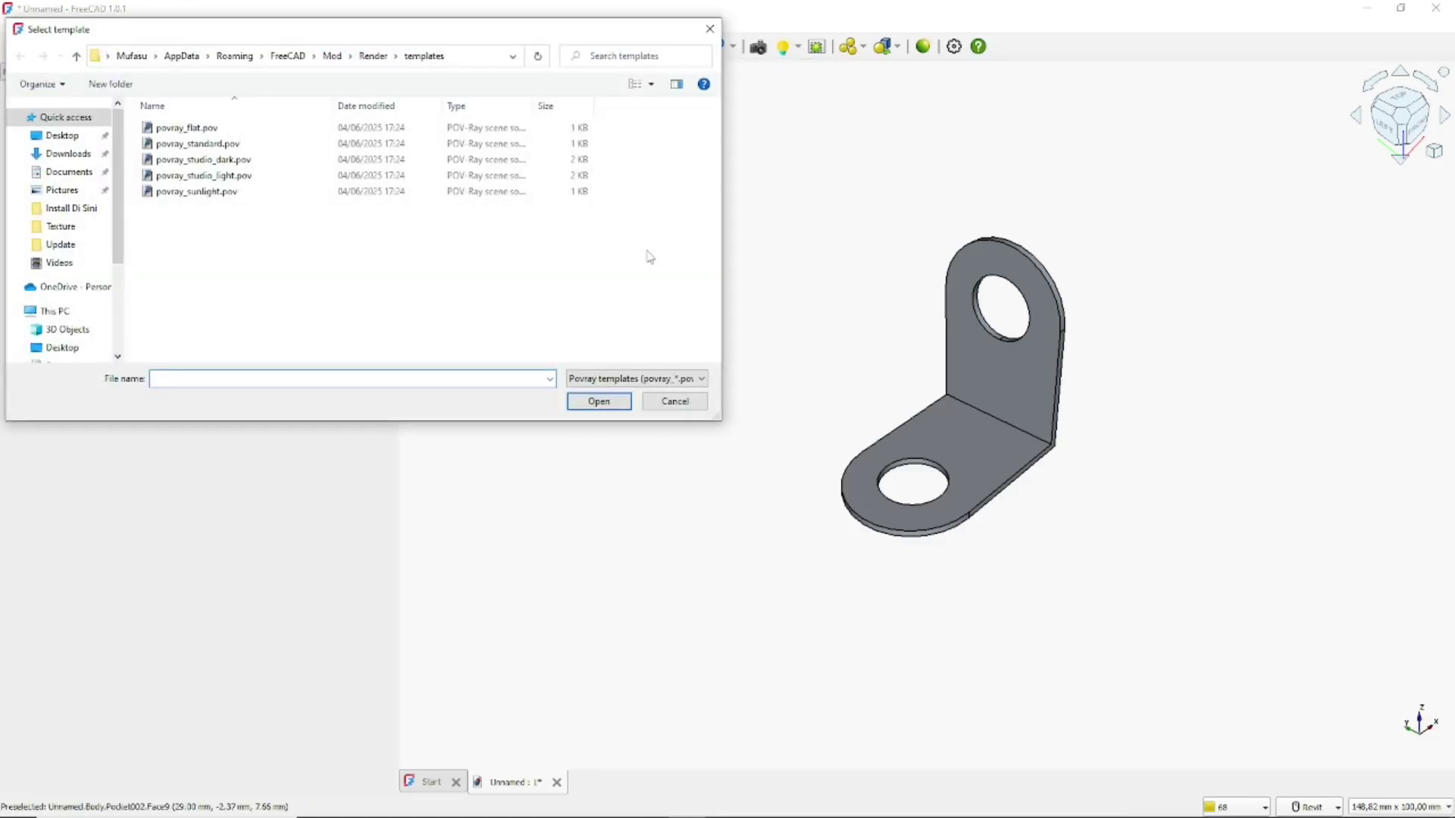
{"action": "left_click", "coordinate": [191, 194]}
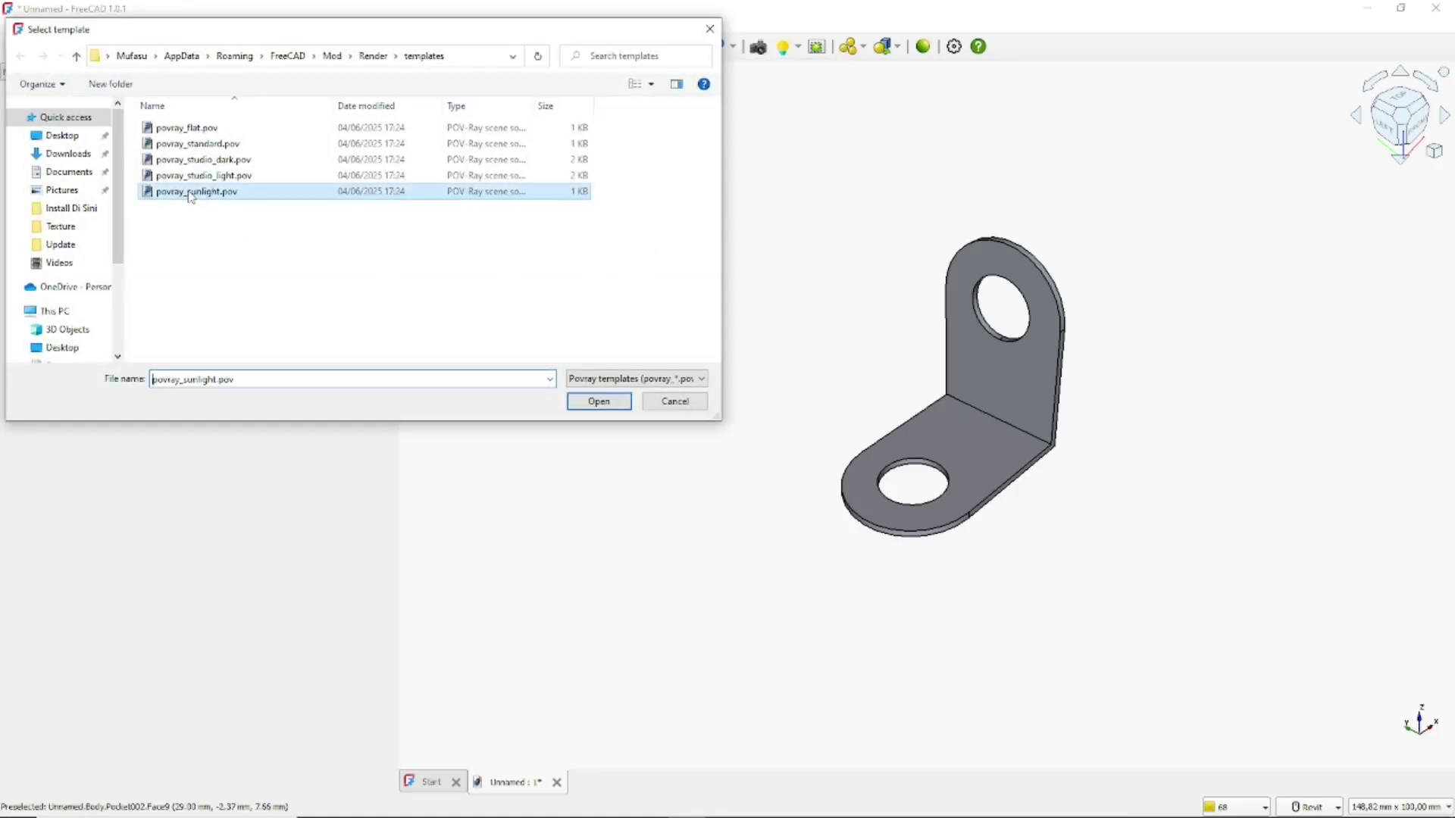
{"action": "left_click", "coordinate": [610, 405]}
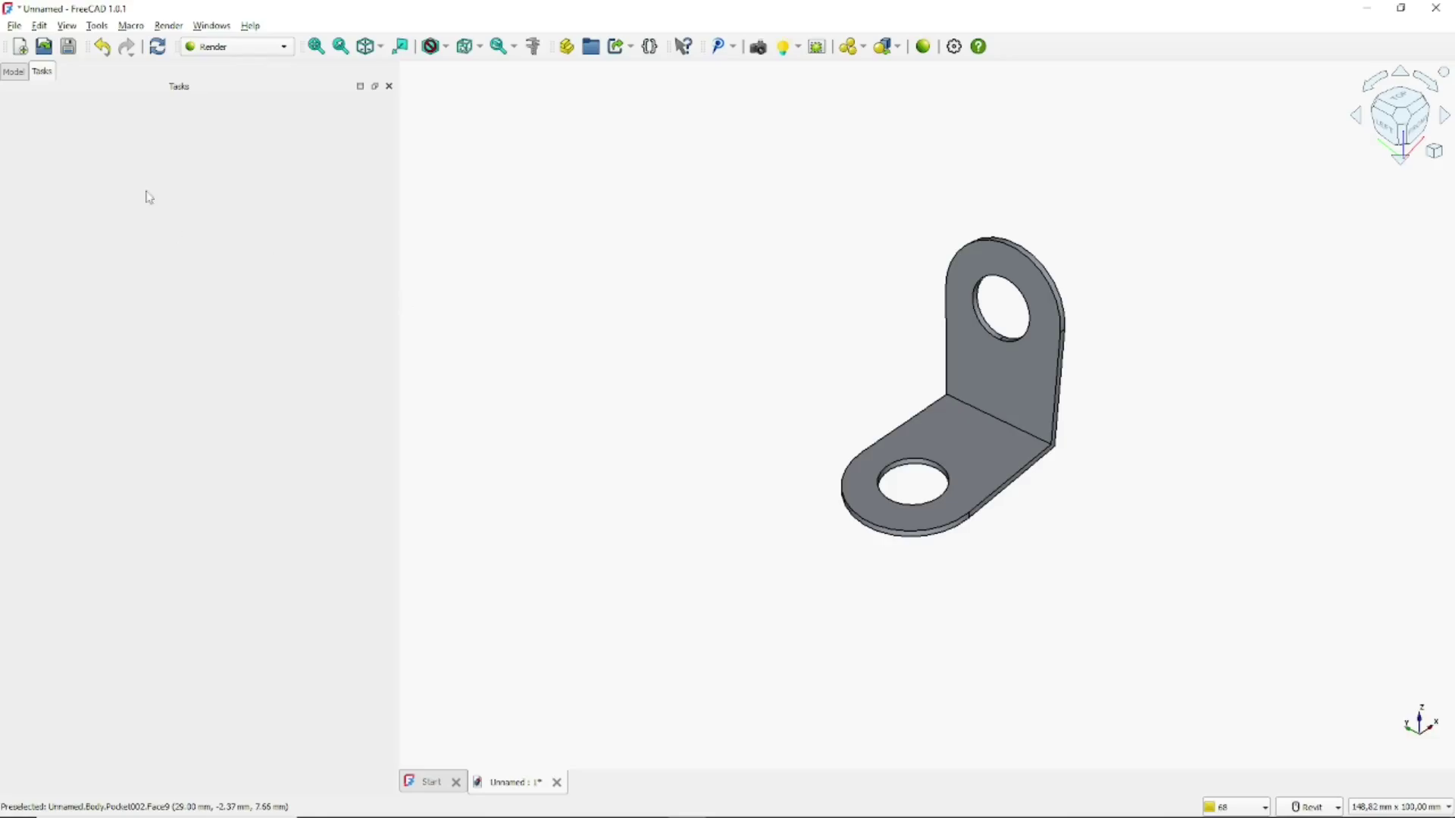
{"action": "left_click", "coordinate": [13, 73]}
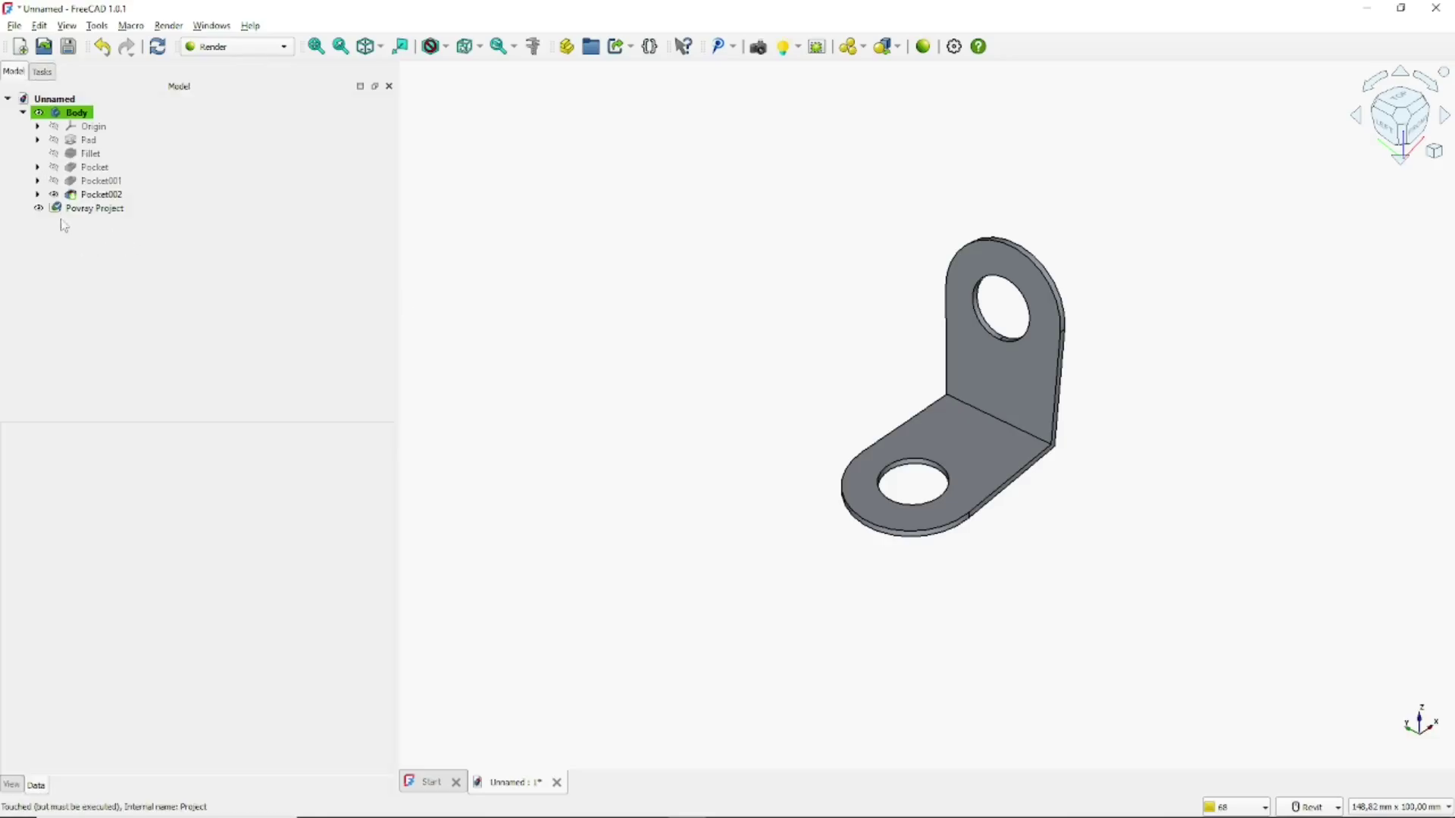
{"action": "left_click", "coordinate": [84, 214]}
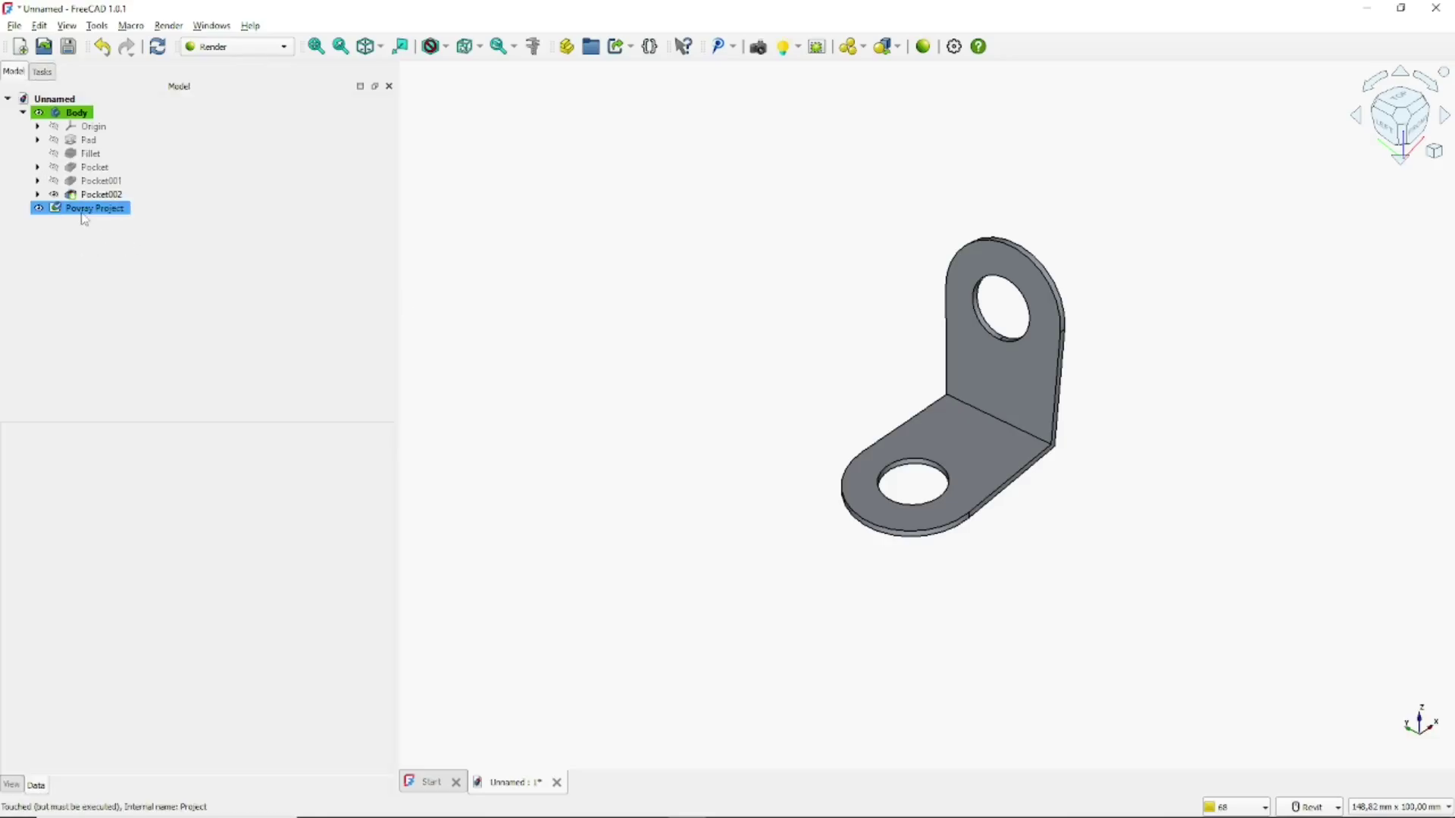
- Create a simple copy of the bracket's final pocket feature, Pocket002, using the Part workbench
{"action": "left_click", "coordinate": [267, 49]}
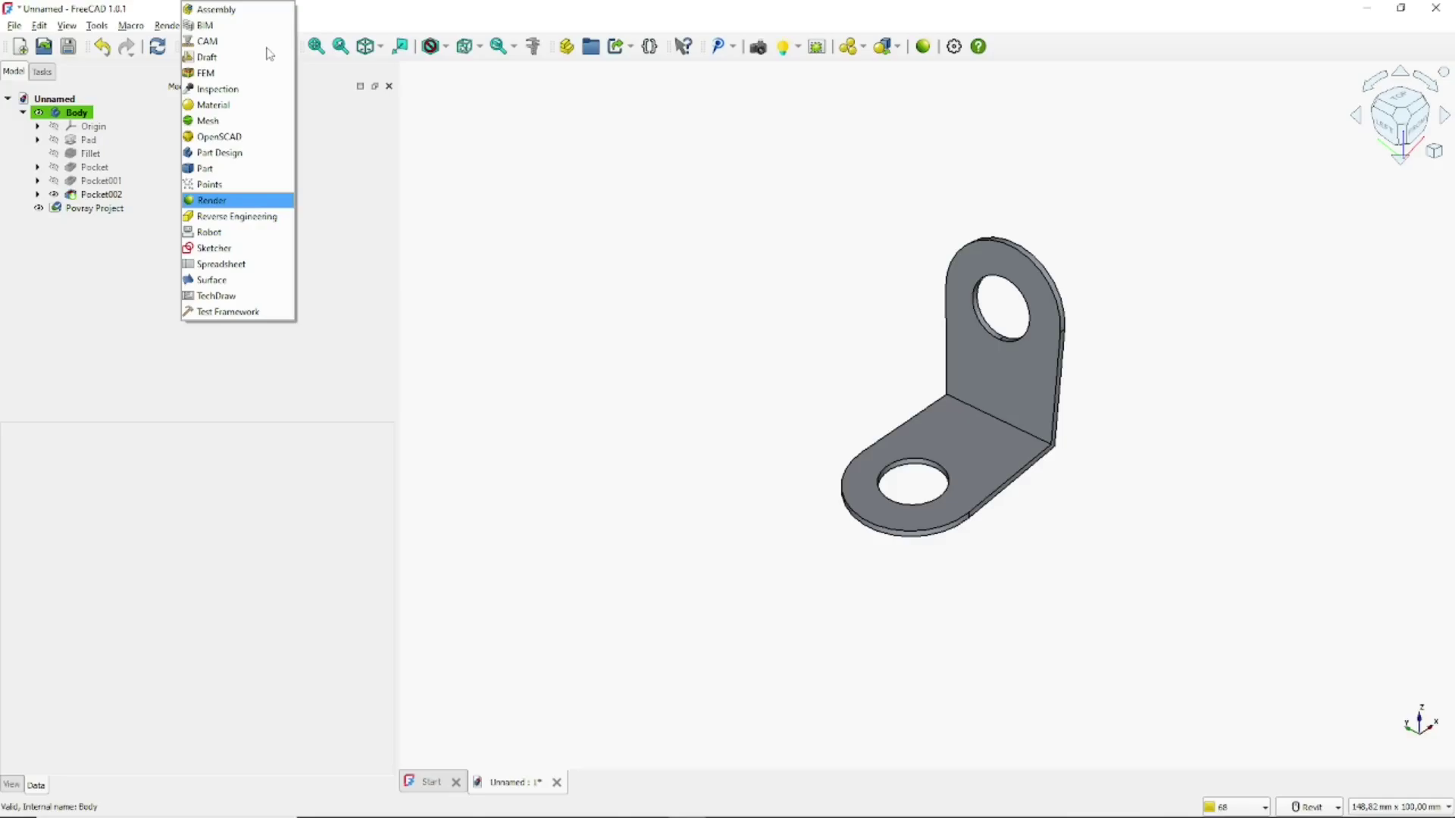
{"action": "left_click", "coordinate": [211, 168]}
{"action": "left_click", "coordinate": [102, 196]}
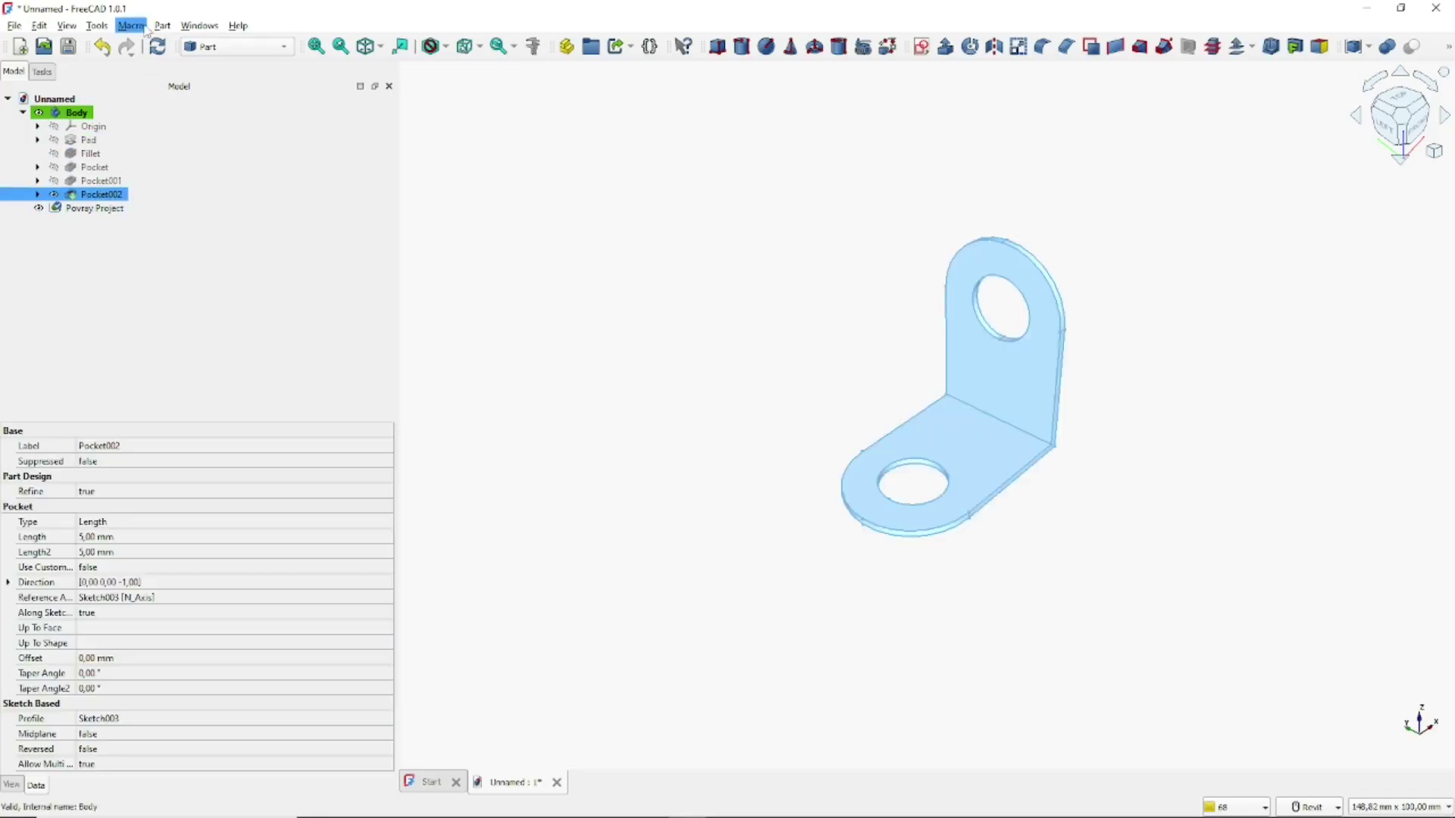
{"action": "left_click", "coordinate": [162, 25]}
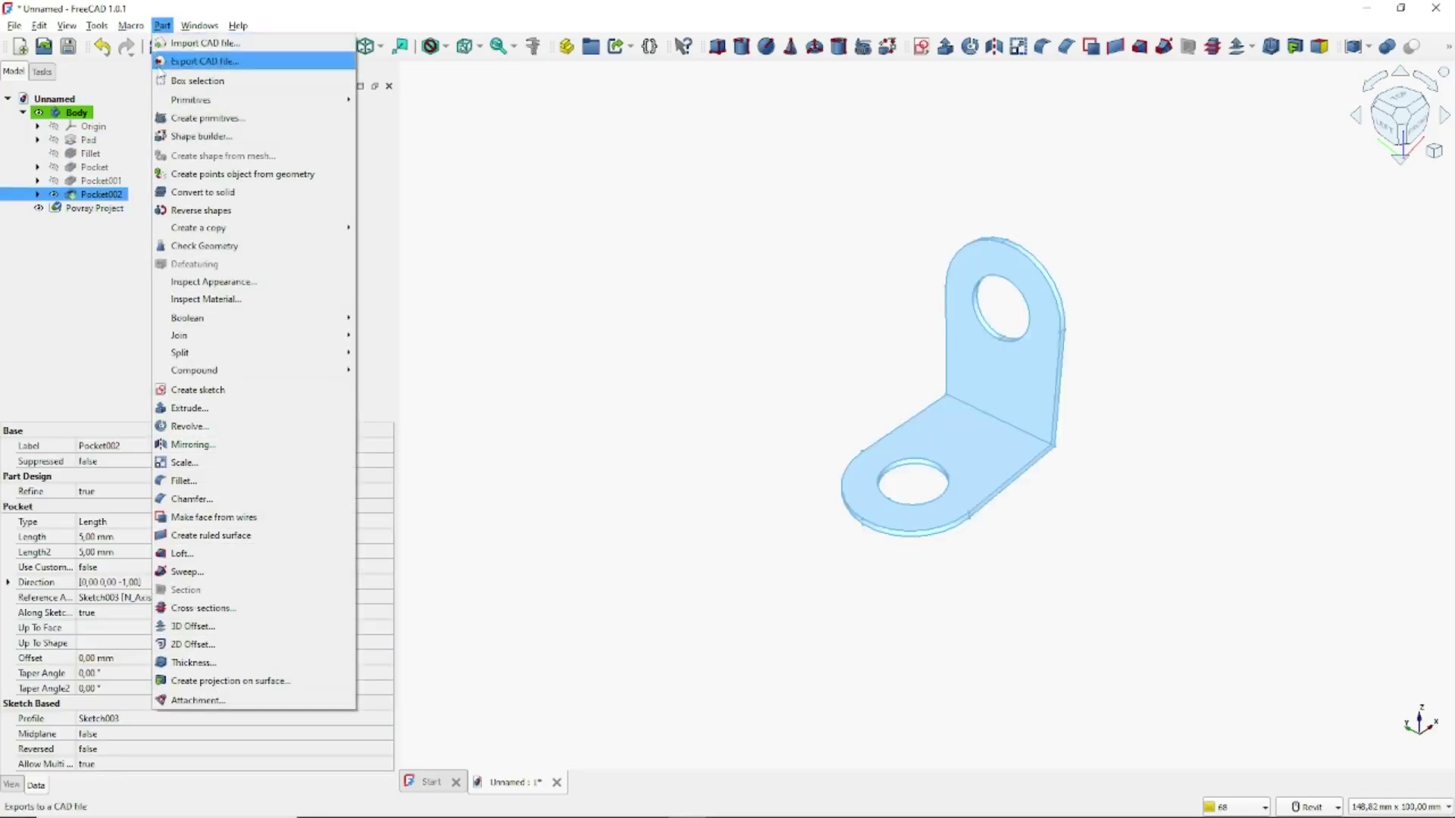
{"action": "mouse_move", "coordinate": [280, 231]}
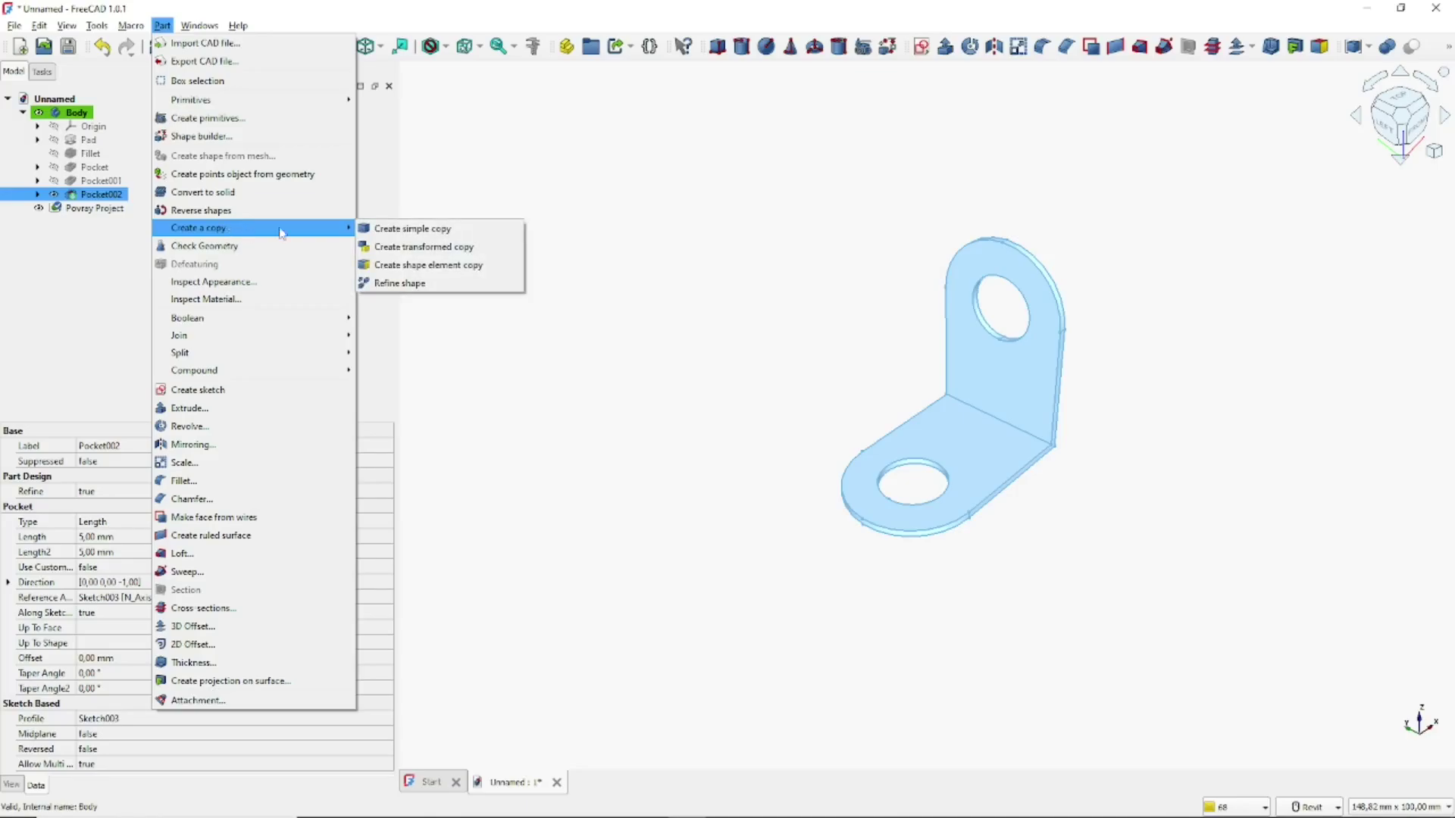
{"action": "left_click", "coordinate": [419, 228]}
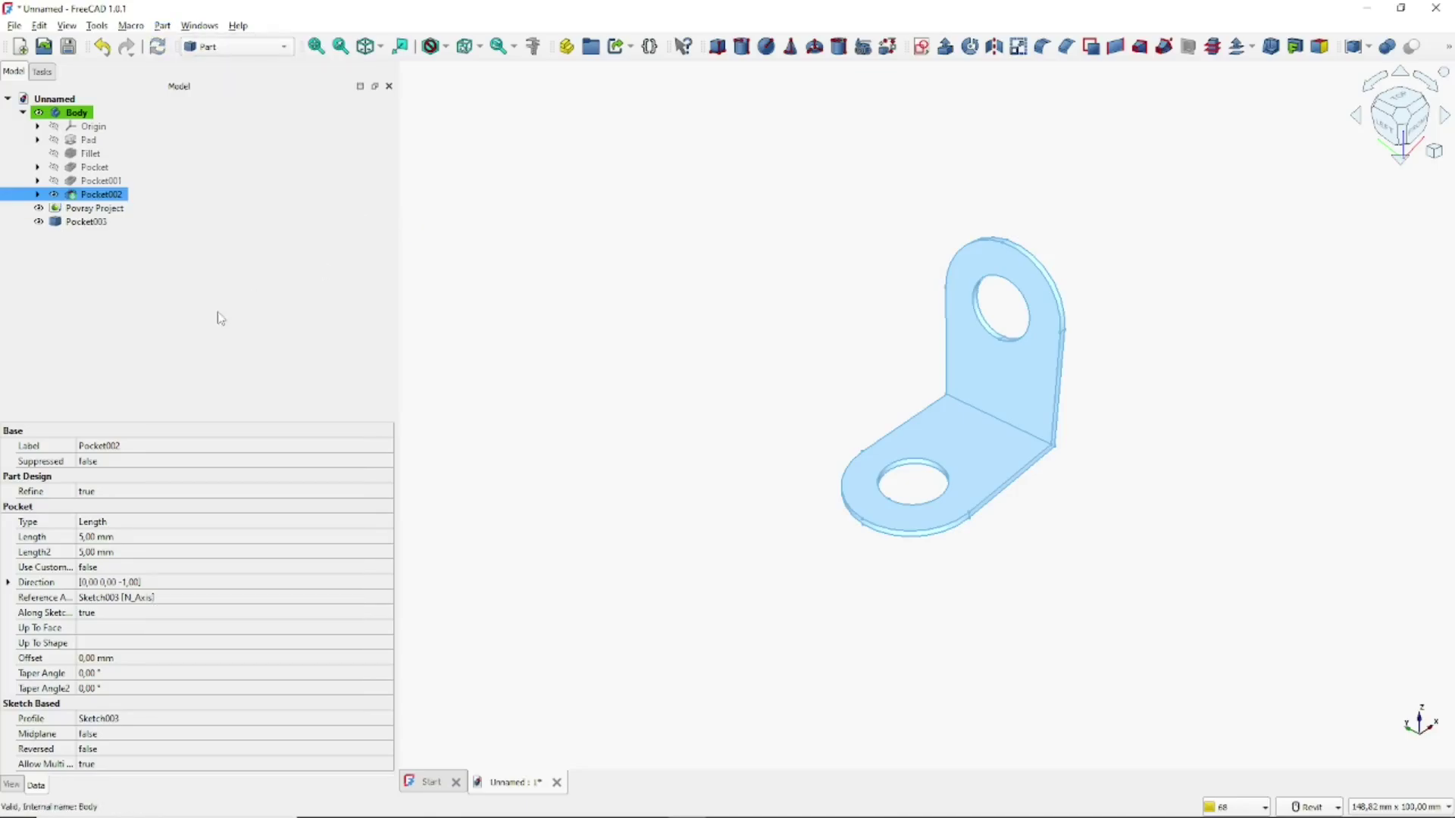
{"action": "left_click", "coordinate": [139, 265]}
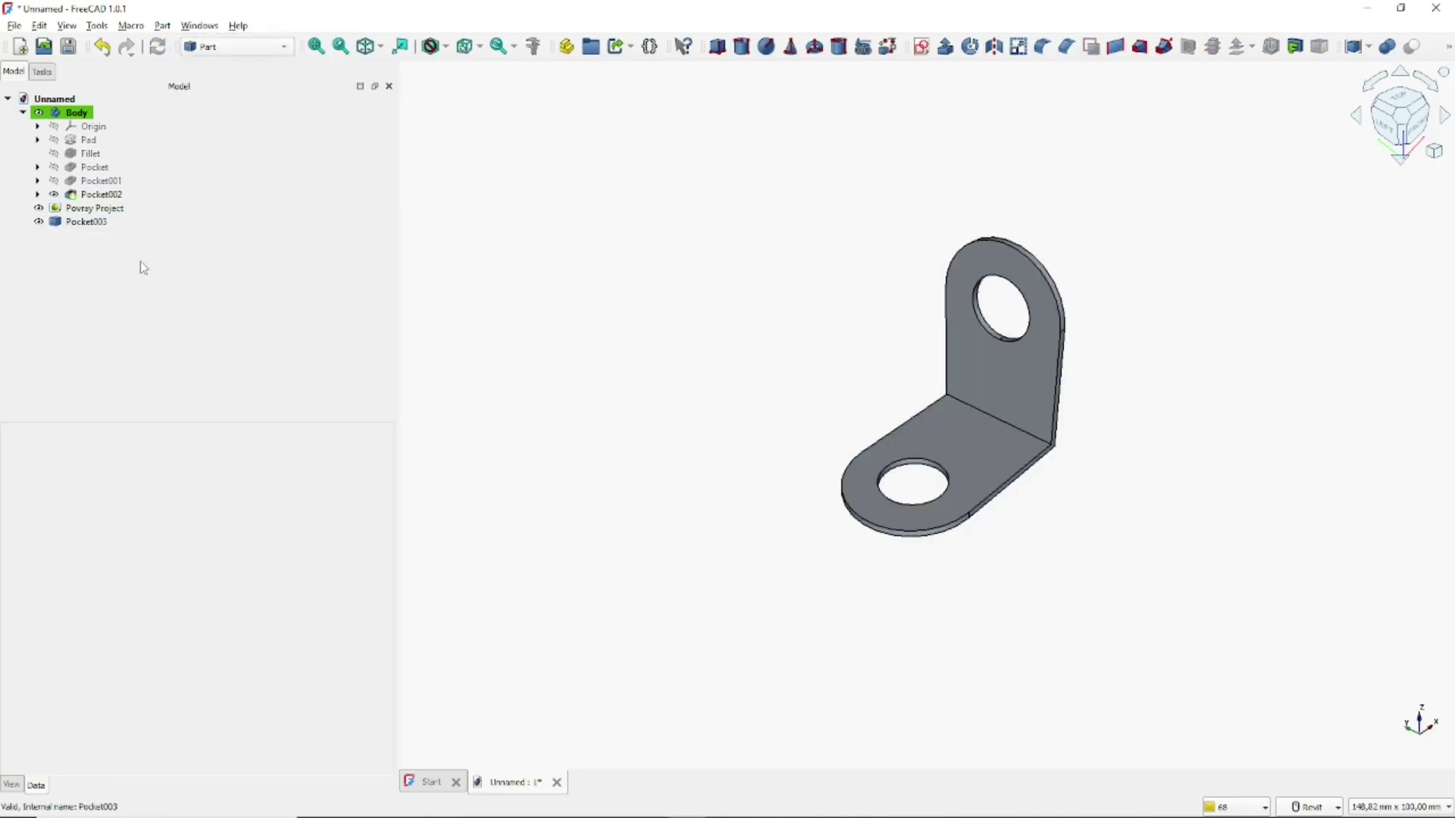
- Add the bracket's simple copy to the Povray project as a rendering view in the Render workbench
{"action": "left_click", "coordinate": [105, 224]}
{"action": "left_click", "coordinate": [94, 209], "text": "ctrl"}
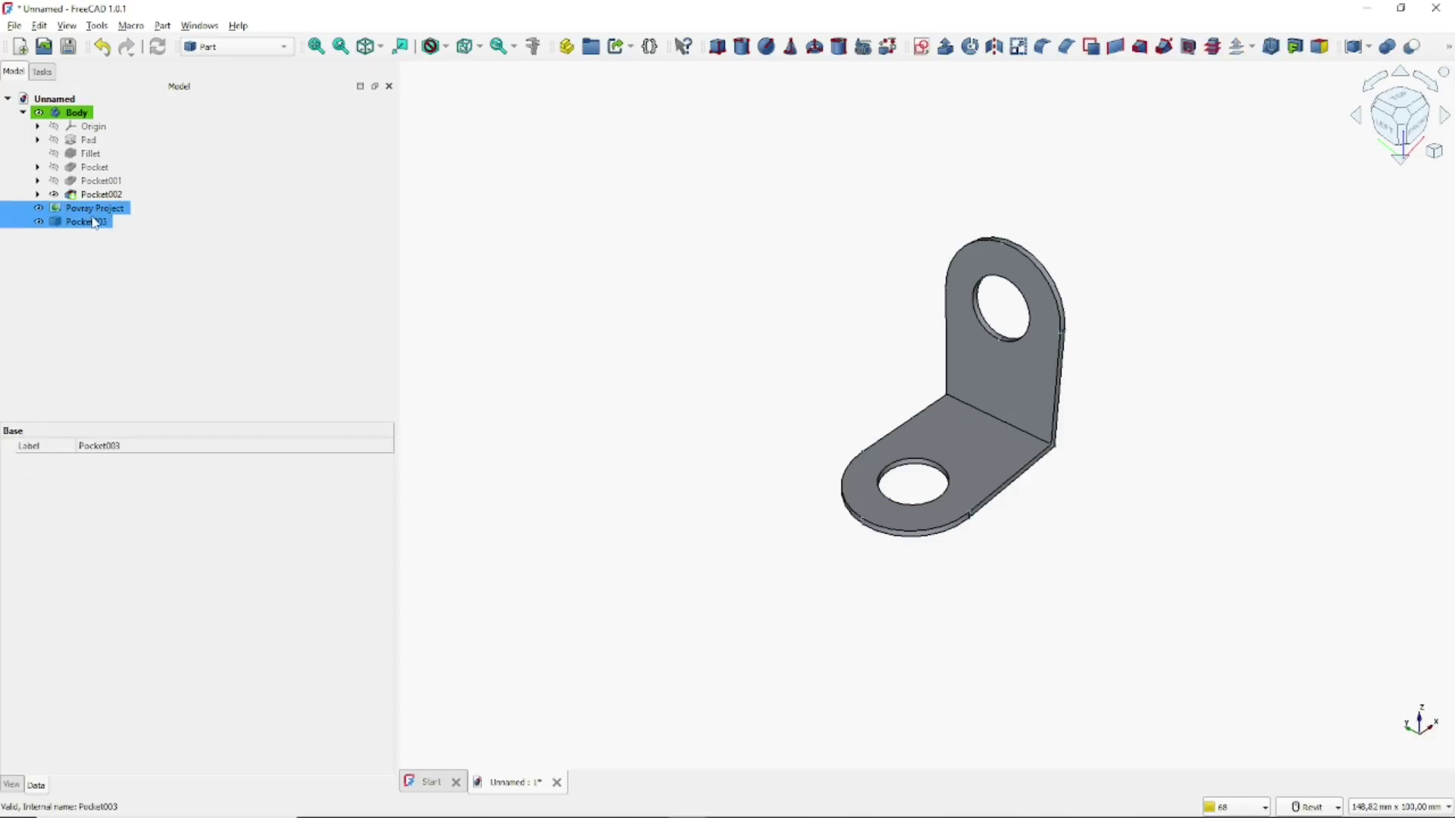
{"action": "left_click", "coordinate": [227, 47]}
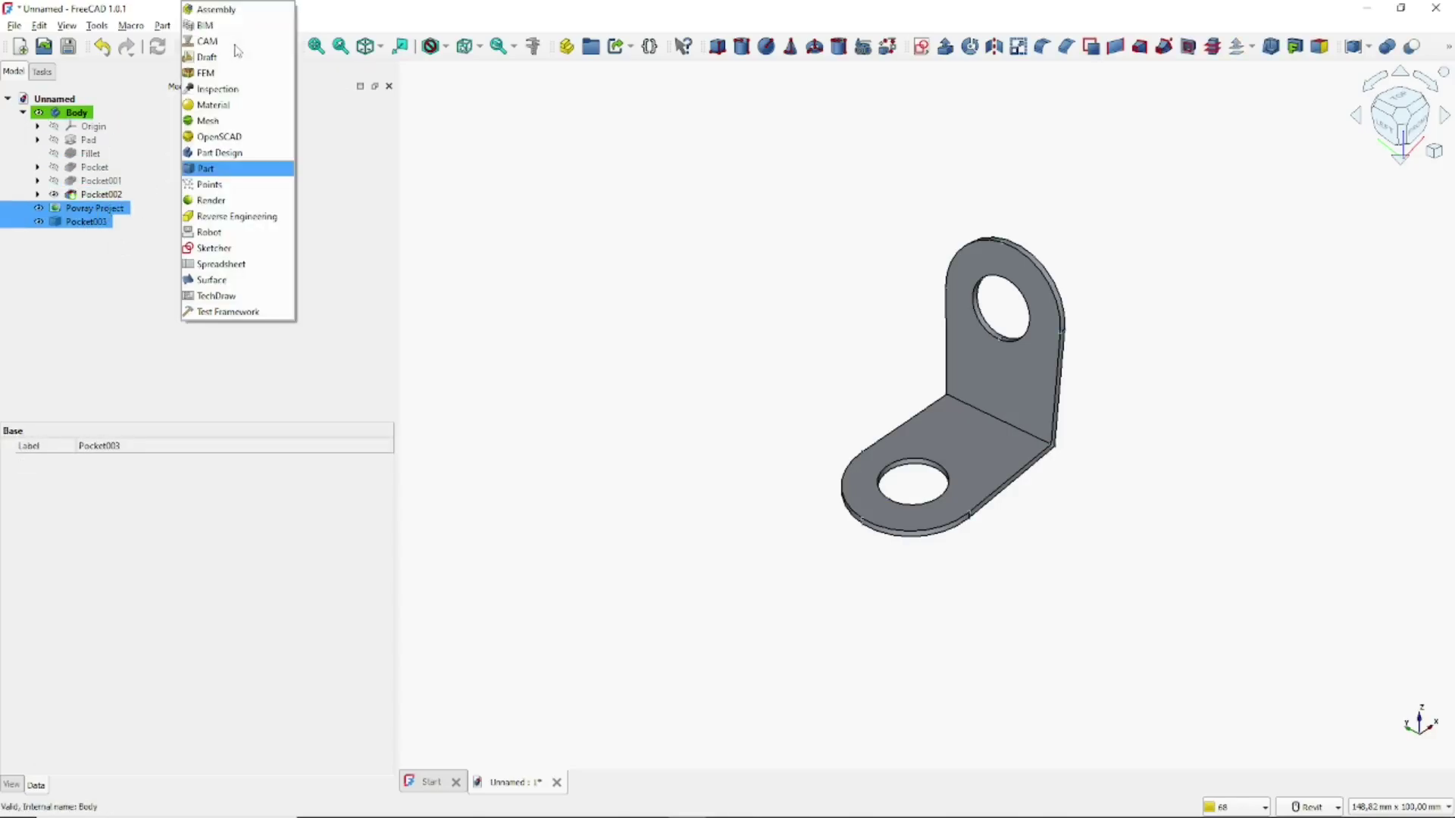
{"action": "left_click", "coordinate": [212, 200]}
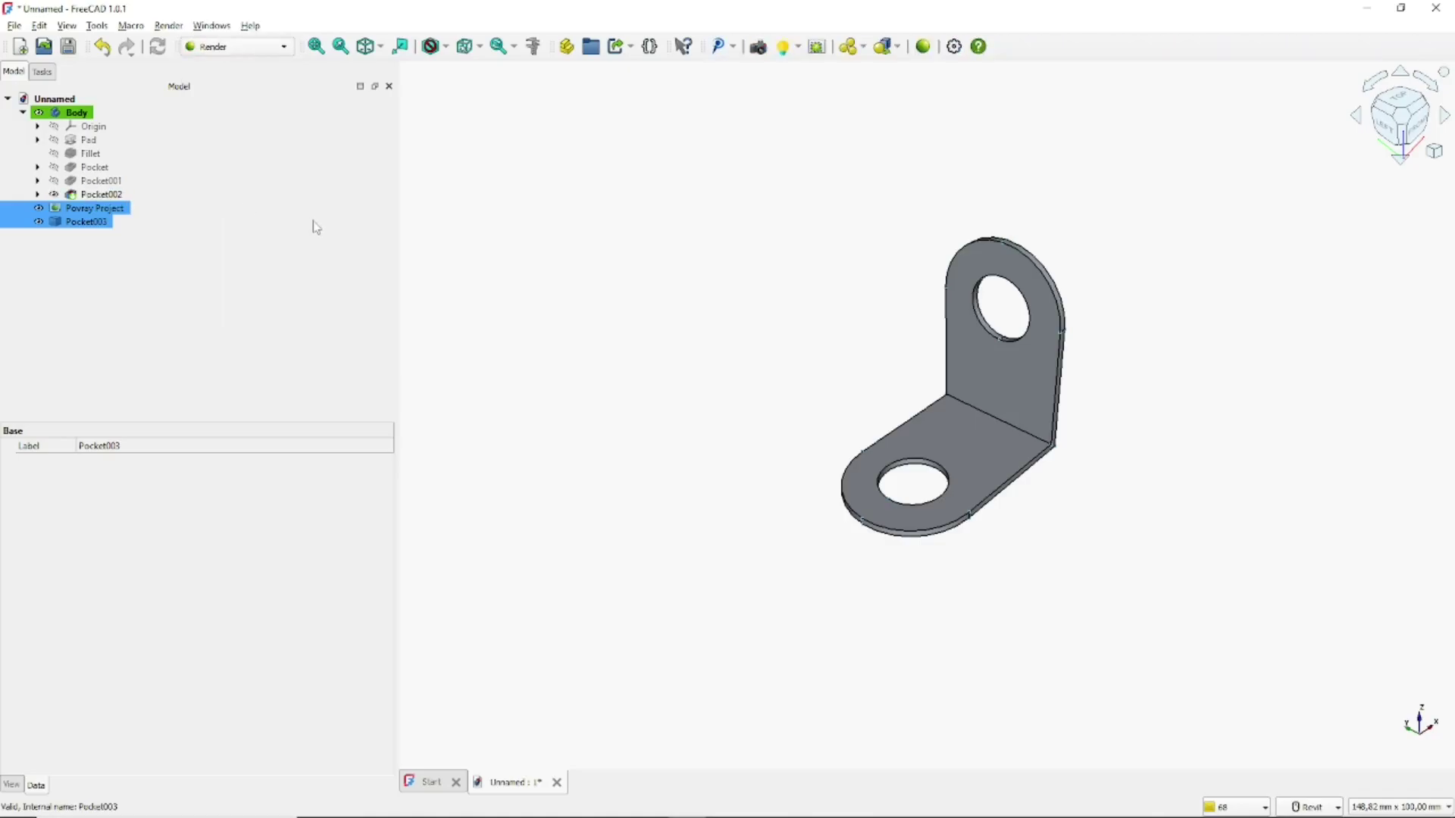
{"action": "left_click", "coordinate": [816, 49]}
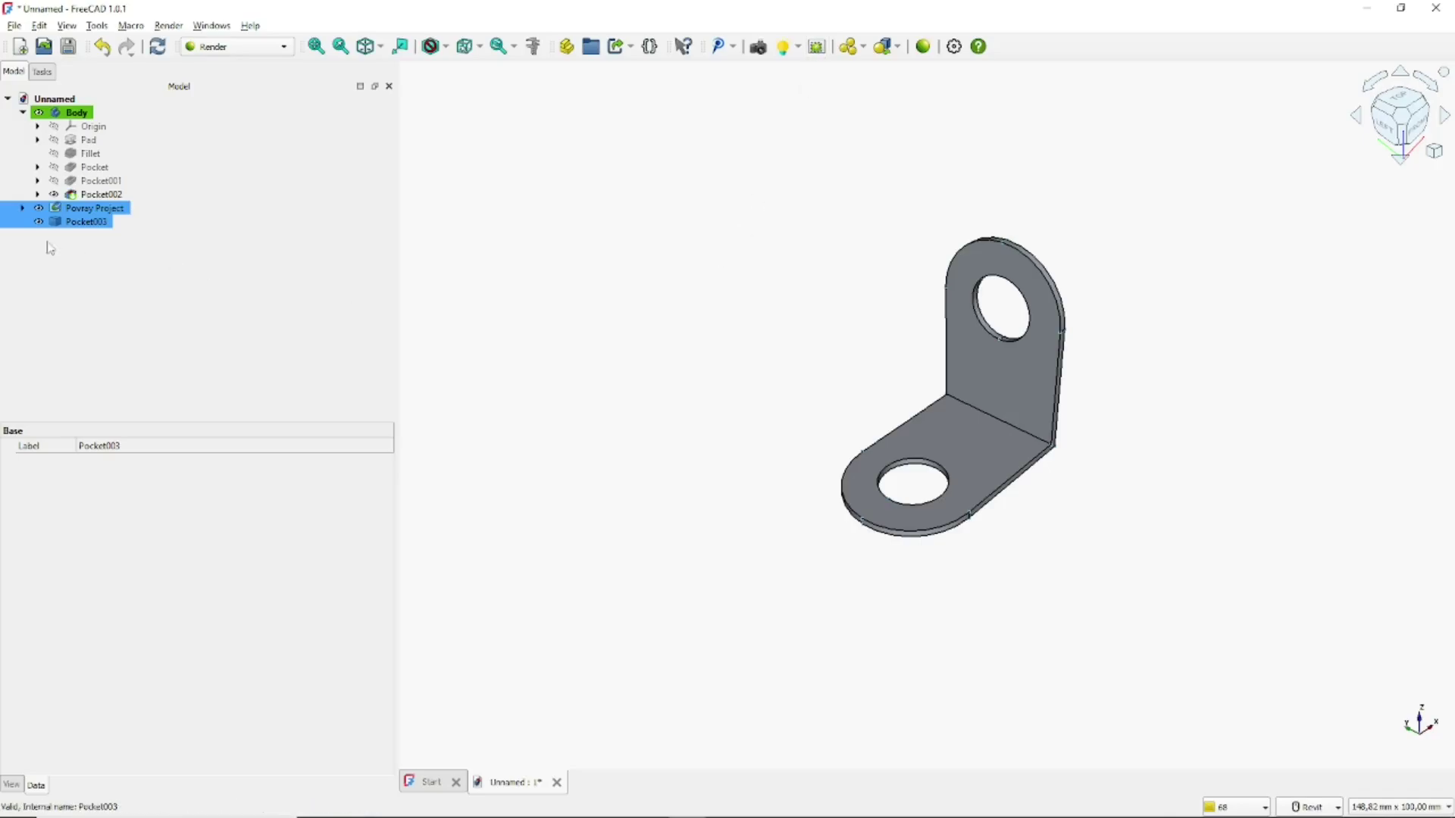
{"action": "left_click", "coordinate": [23, 208]}
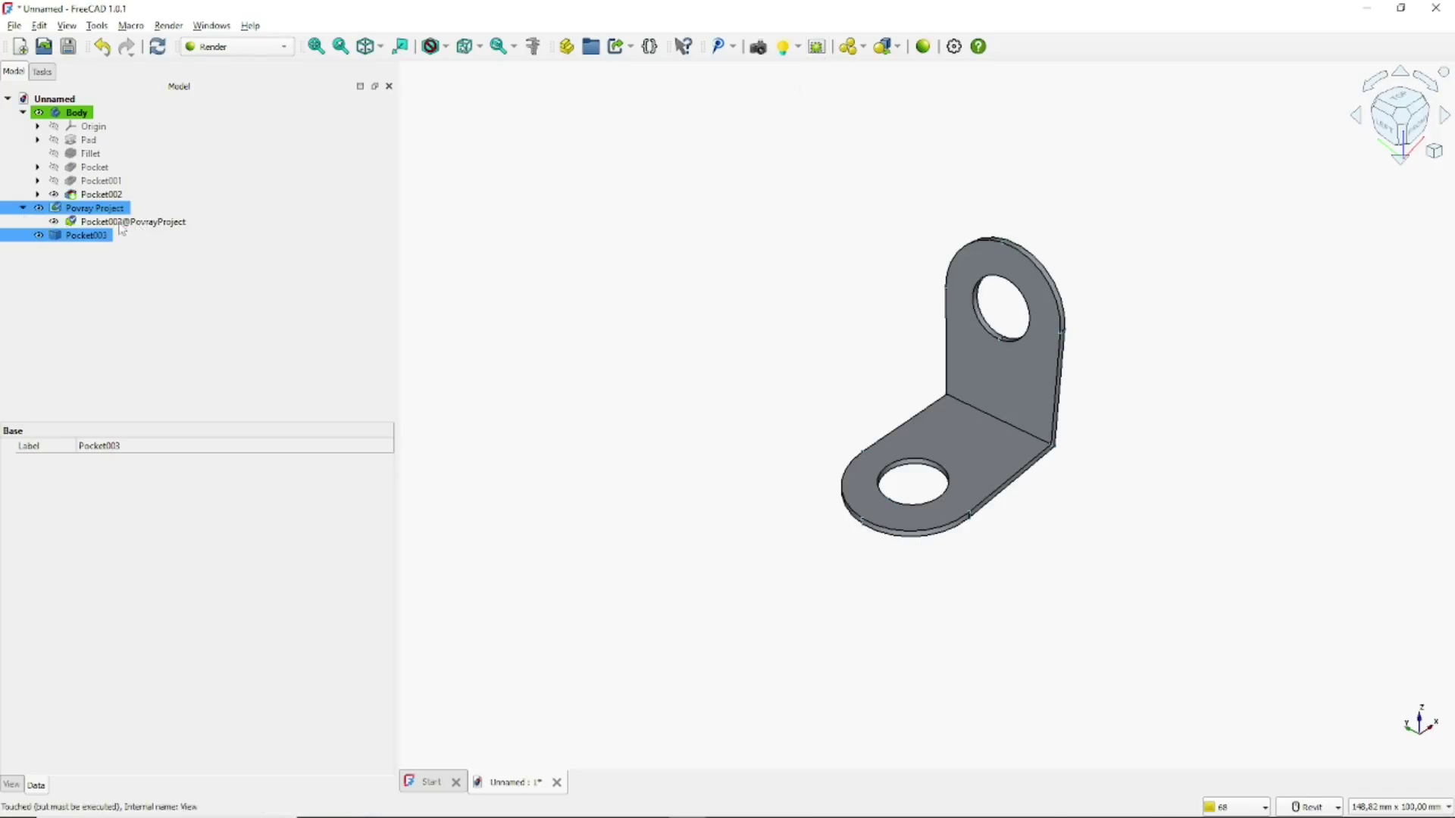
{"action": "left_click", "coordinate": [23, 208]}
{"action": "left_click", "coordinate": [135, 274]}
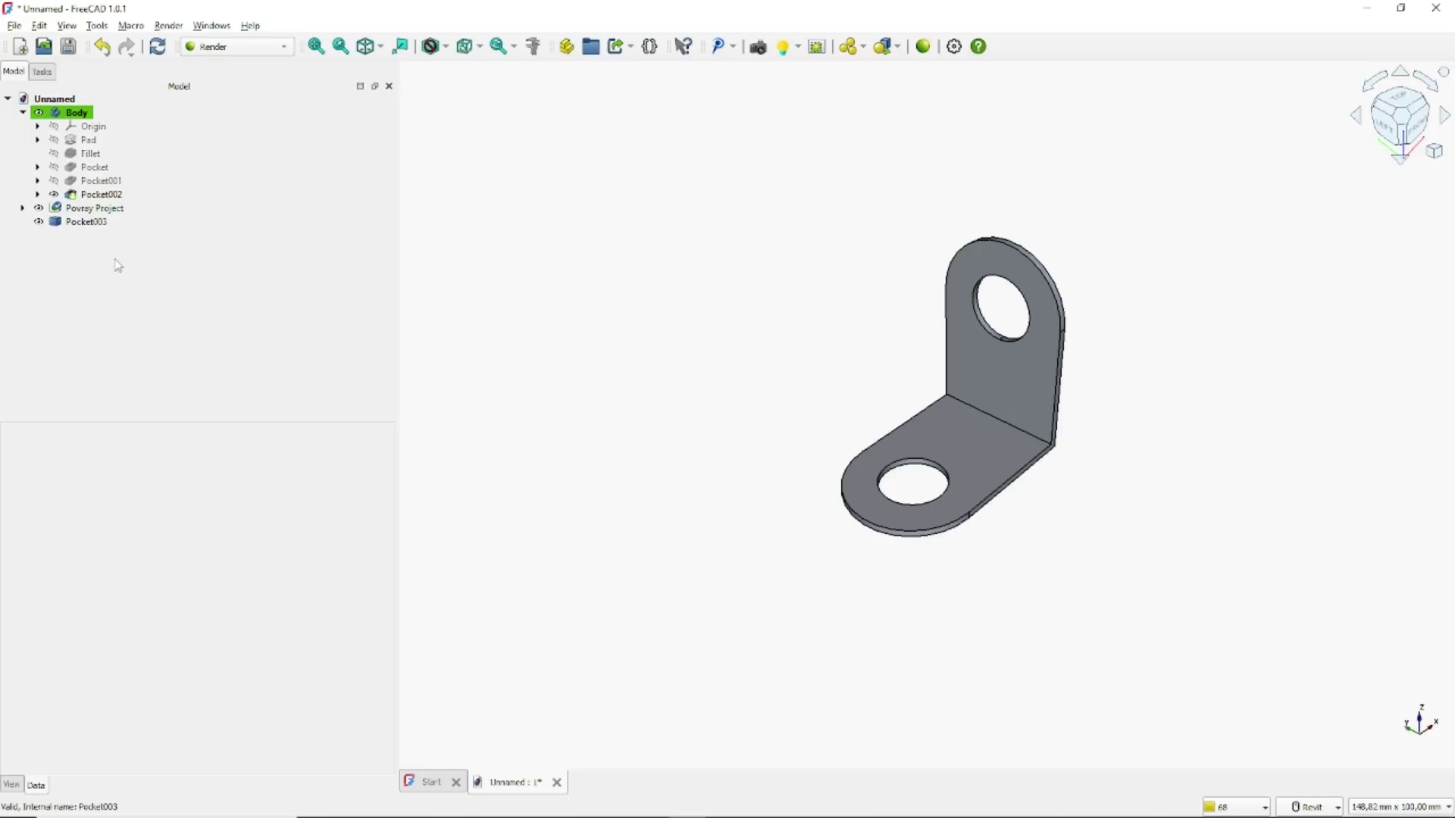
- Create a render material from the RENDER - Carpaint preset
{"action": "left_click", "coordinate": [864, 48]}
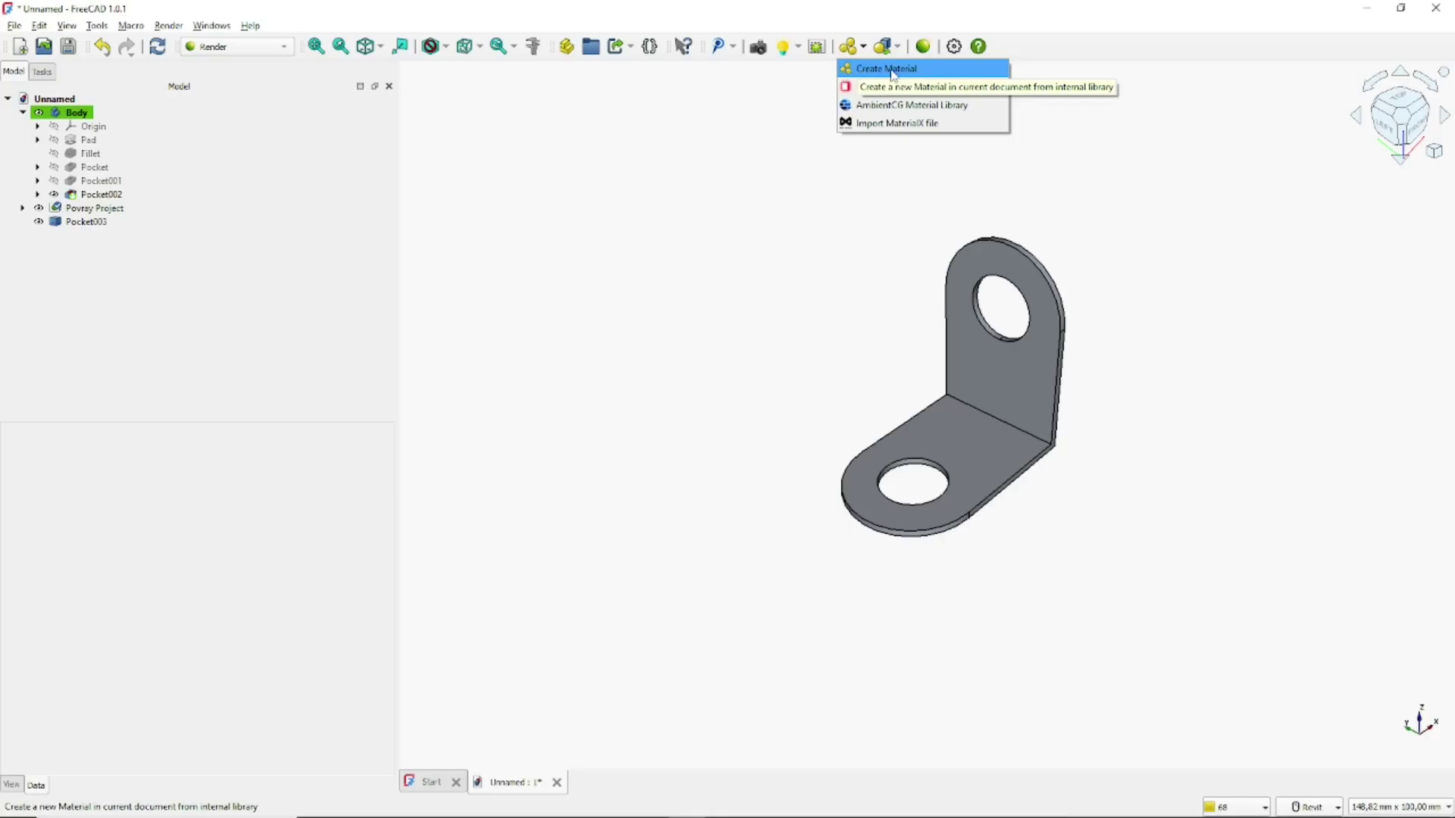
{"action": "left_click", "coordinate": [892, 70]}
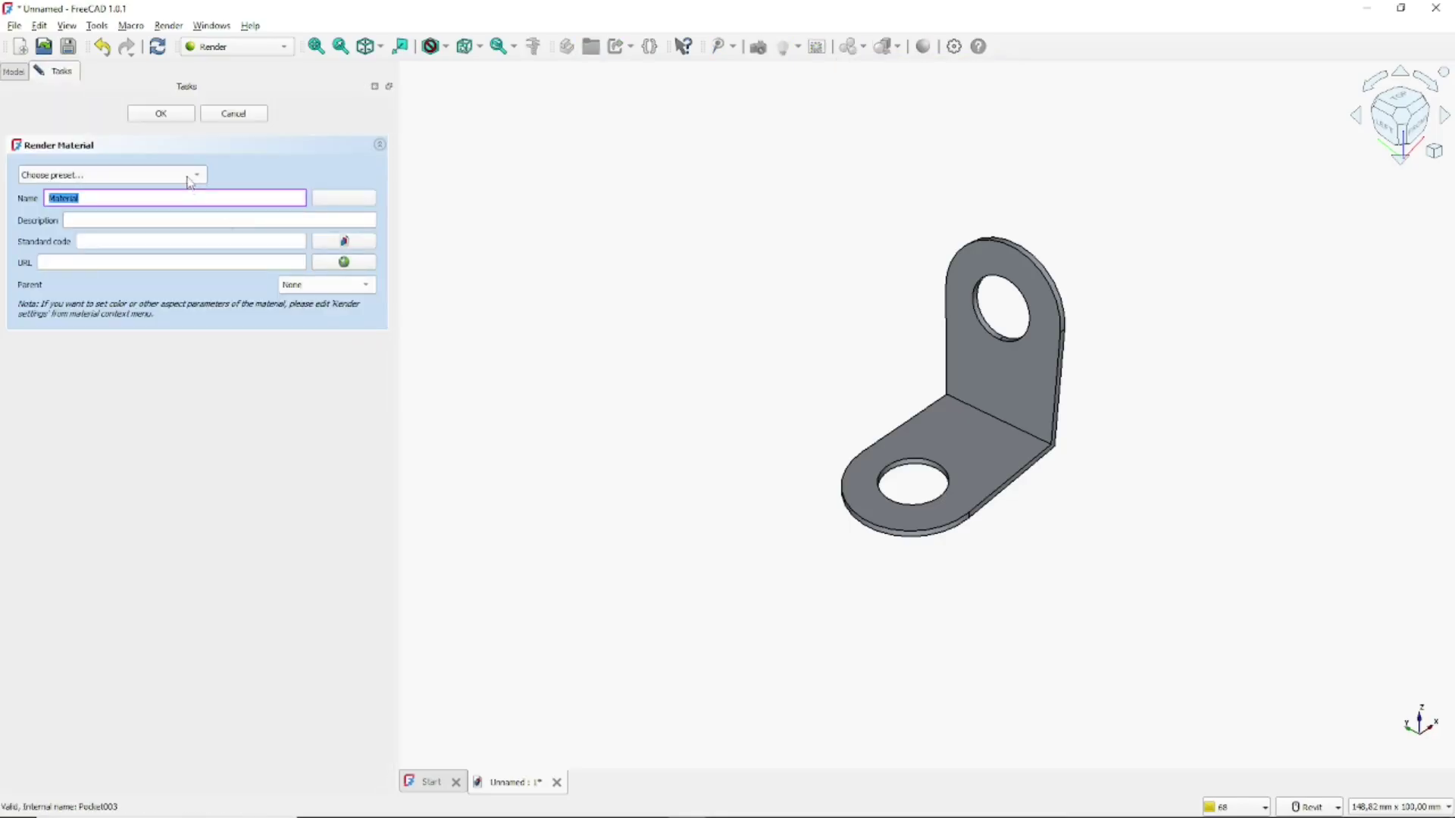
{"action": "left_click", "coordinate": [189, 175]}
{"action": "left_click", "coordinate": [76, 217]}
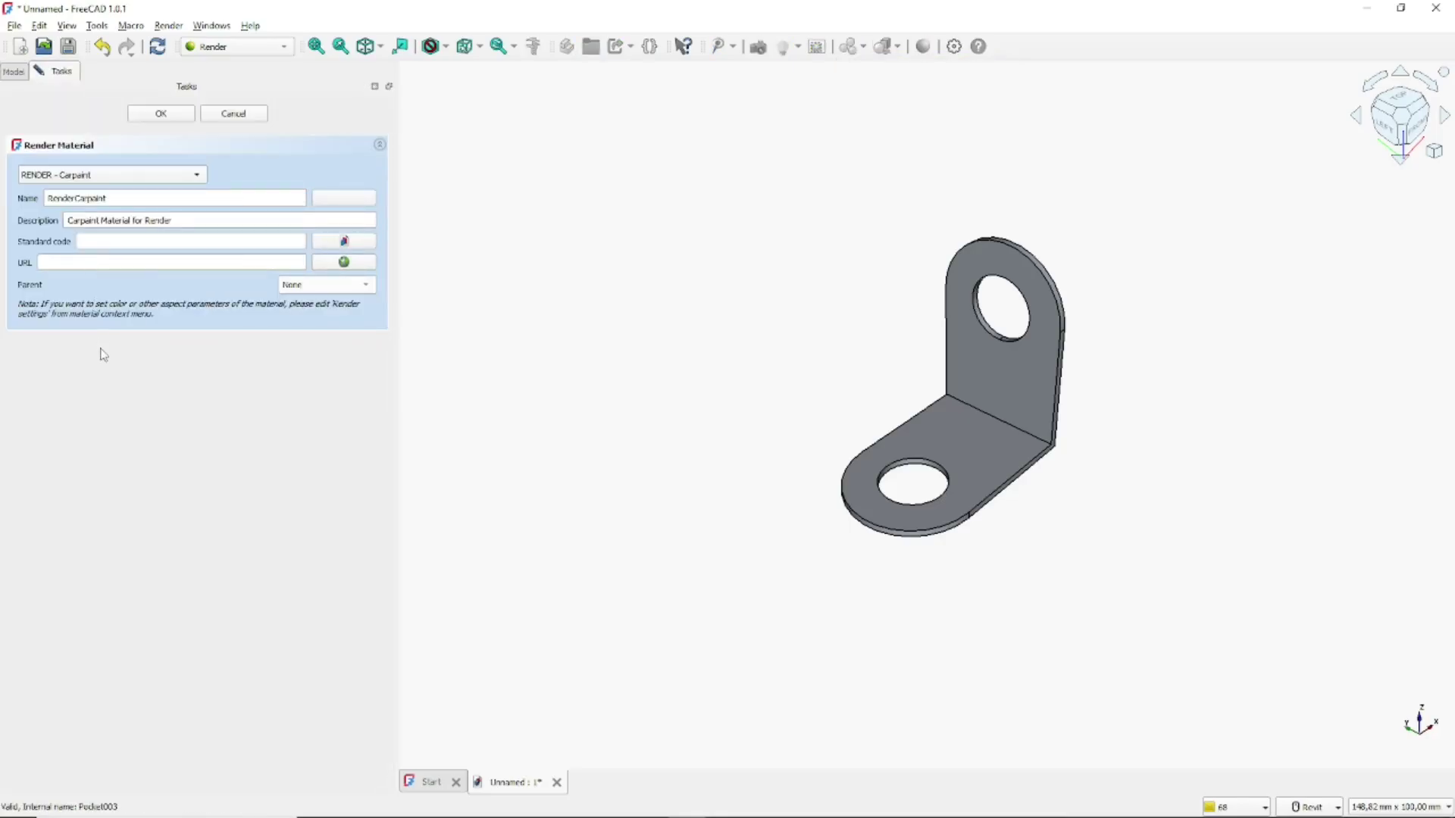
{"action": "left_click", "coordinate": [173, 116]}
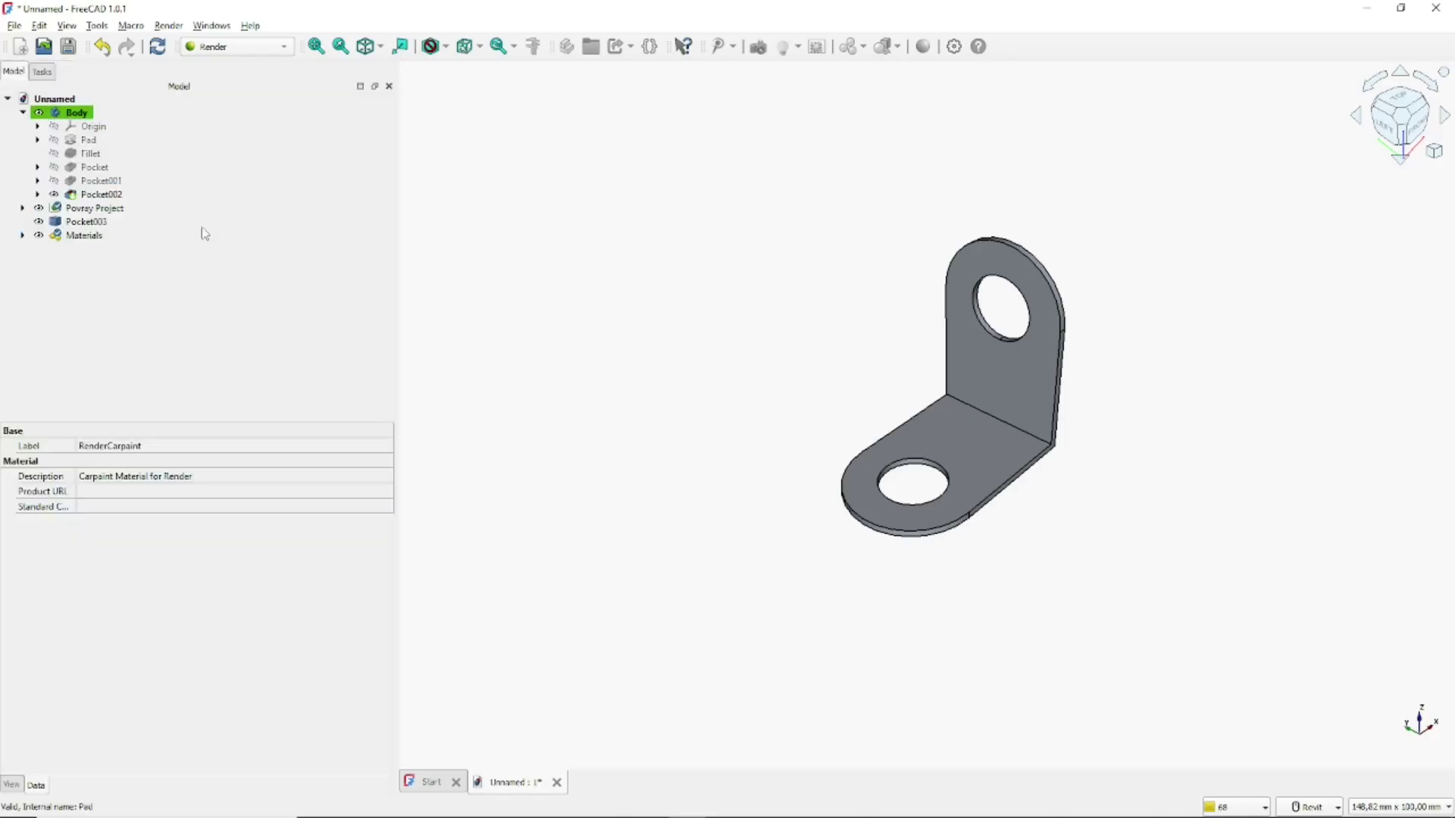
- Add a texture to the carpaint material and show it in the model tree
{"action": "left_click", "coordinate": [23, 236]}
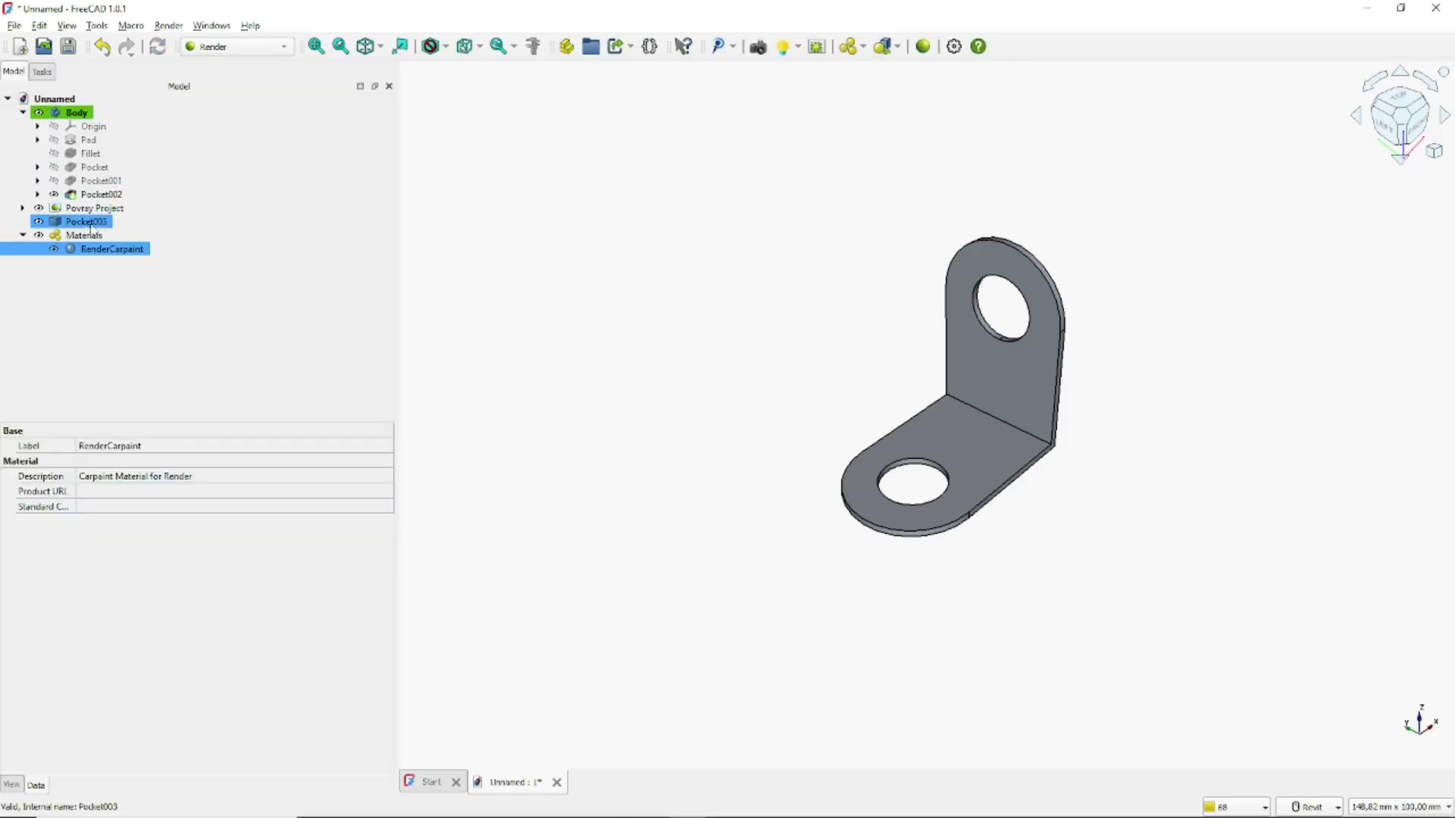
{"action": "right_click", "coordinate": [126, 253]}
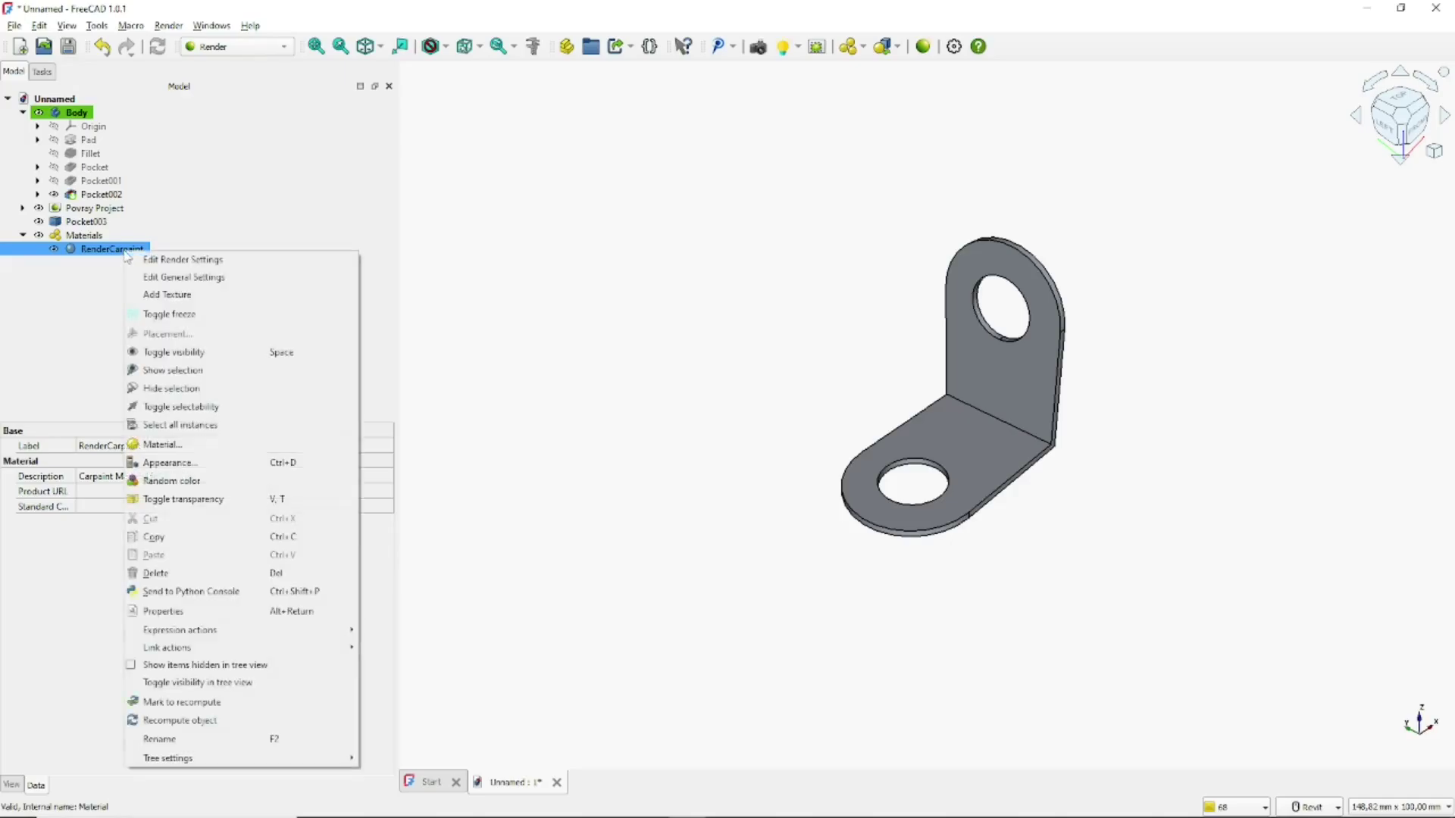
{"action": "left_click", "coordinate": [175, 296]}
{"action": "left_click", "coordinate": [37, 250]}
- Set the texture's image to brushed metal.jpg from the Texture folder on drive F
{"action": "left_click", "coordinate": [111, 265]}
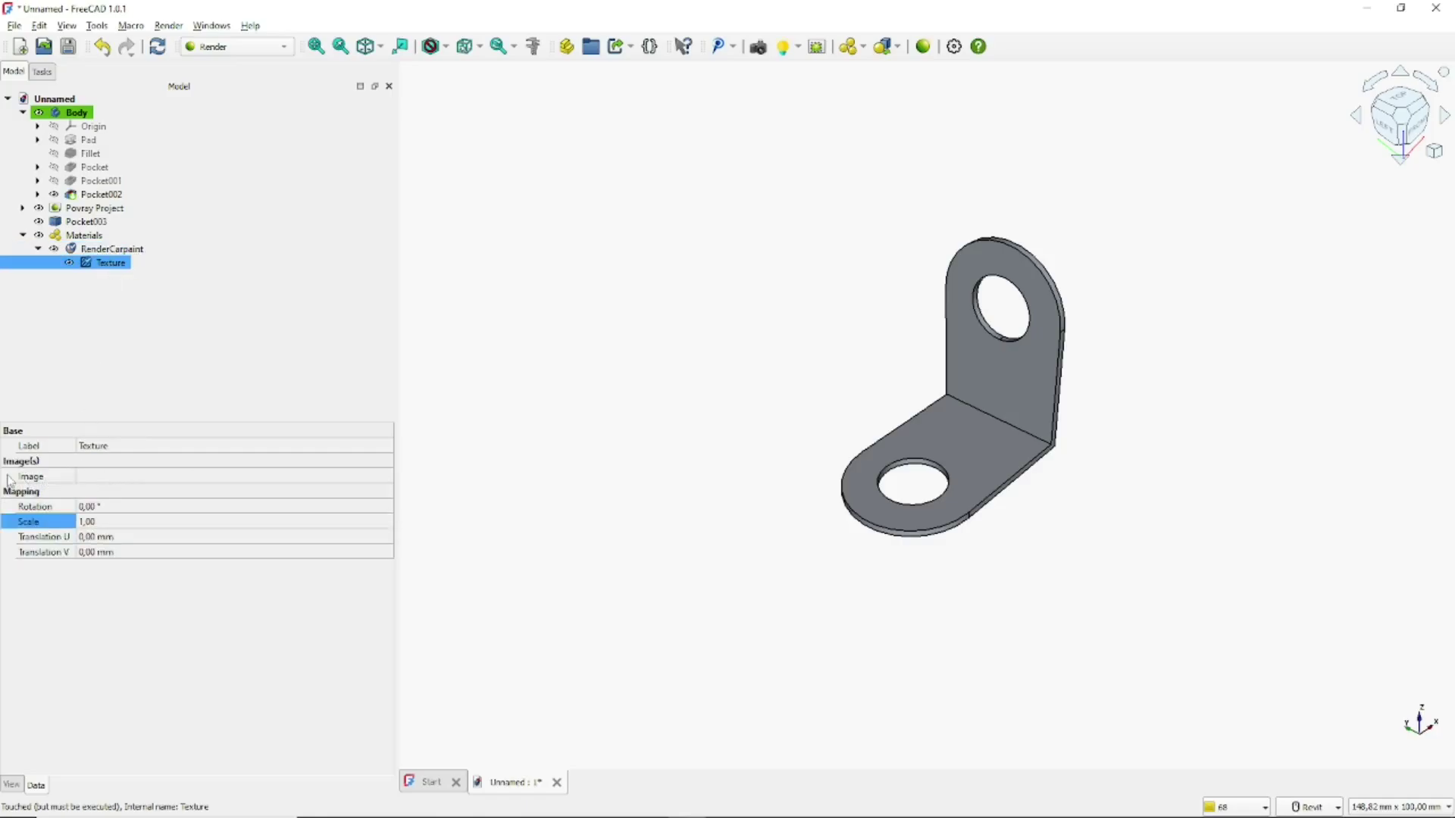
{"action": "left_click", "coordinate": [157, 482]}
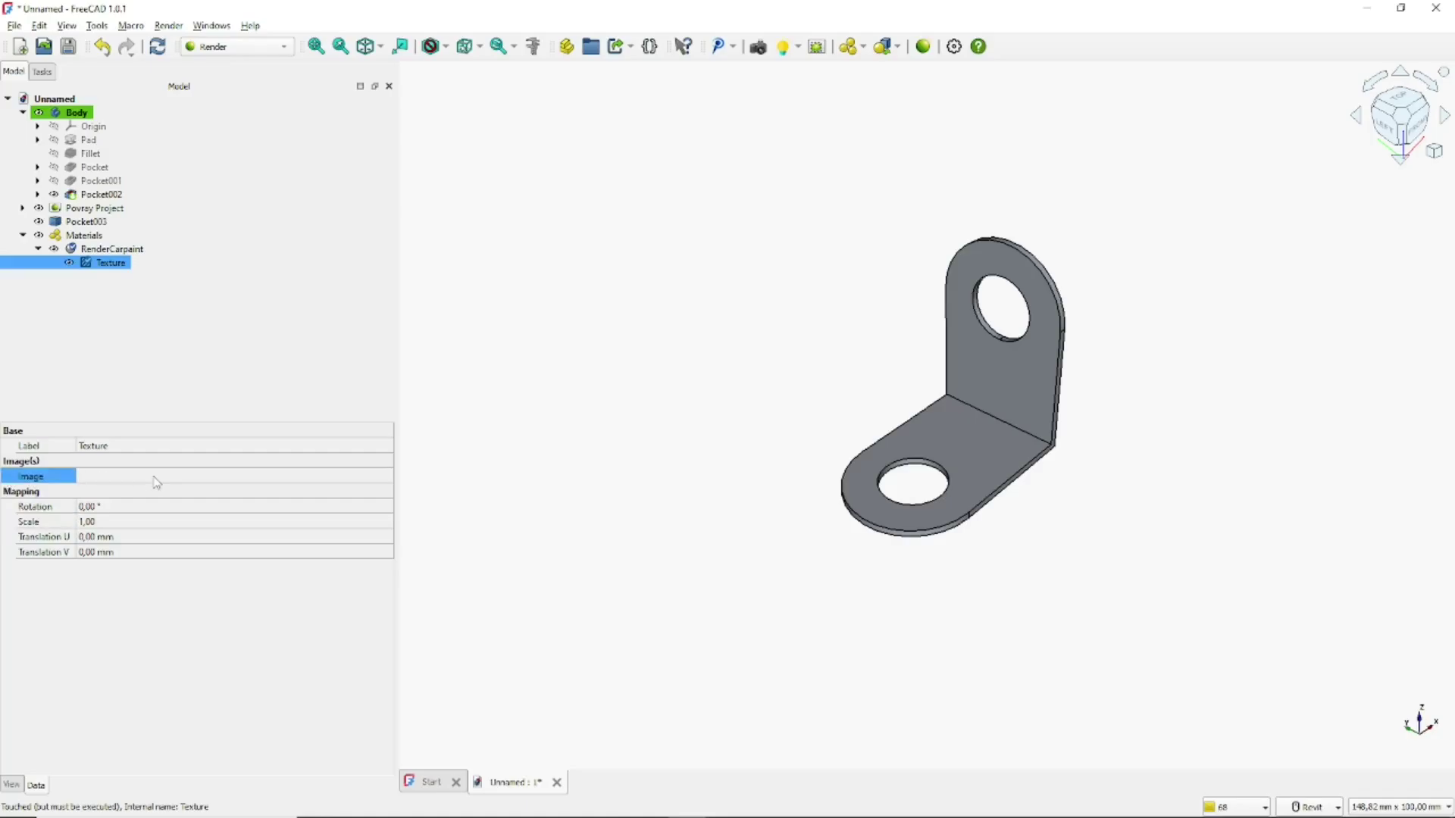
{"action": "left_click", "coordinate": [388, 478]}
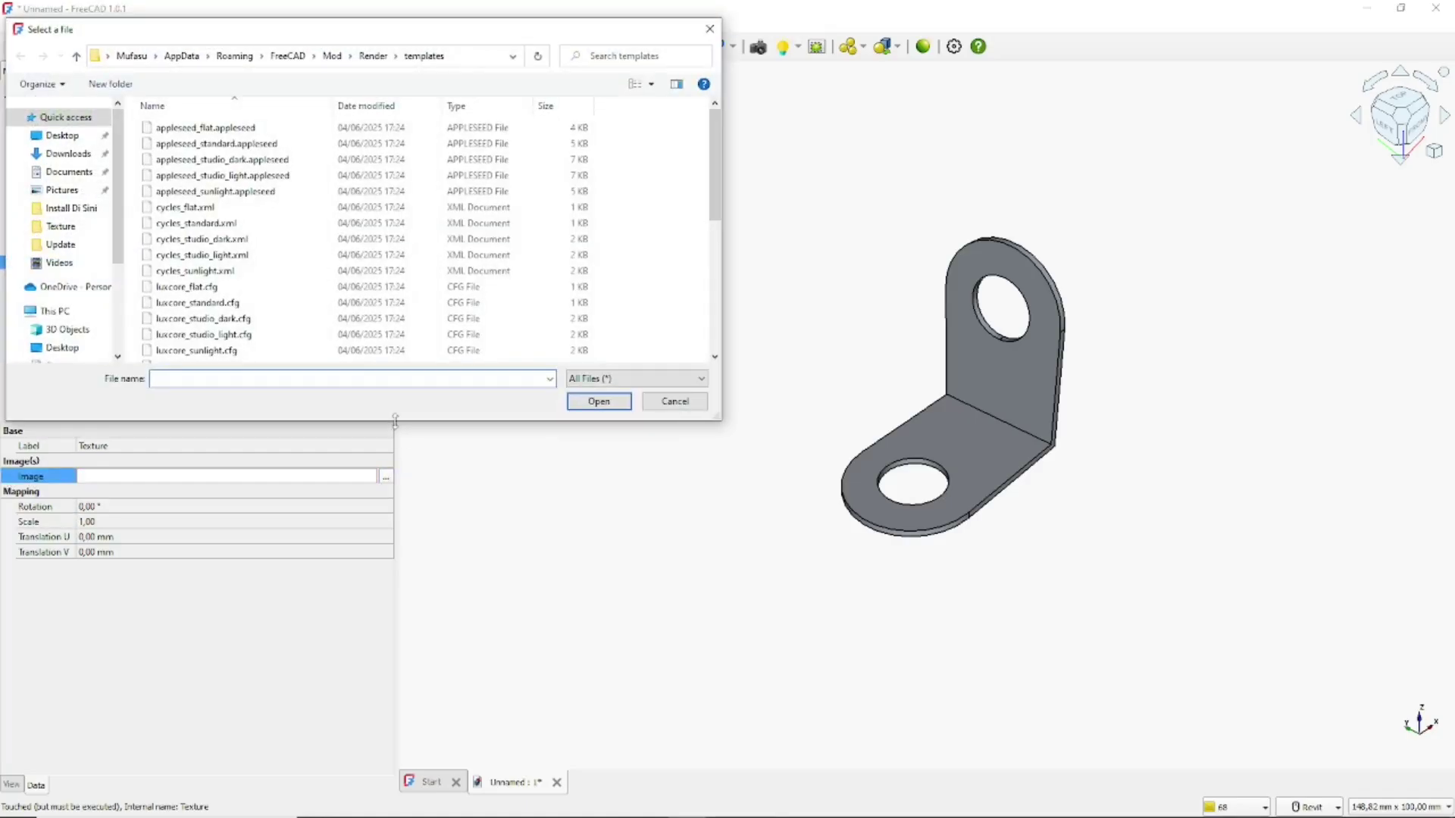
{"action": "scroll", "coordinate": [93, 336], "scroll_direction": "down", "scroll_amount": 3}
{"action": "left_click", "coordinate": [93, 336]}
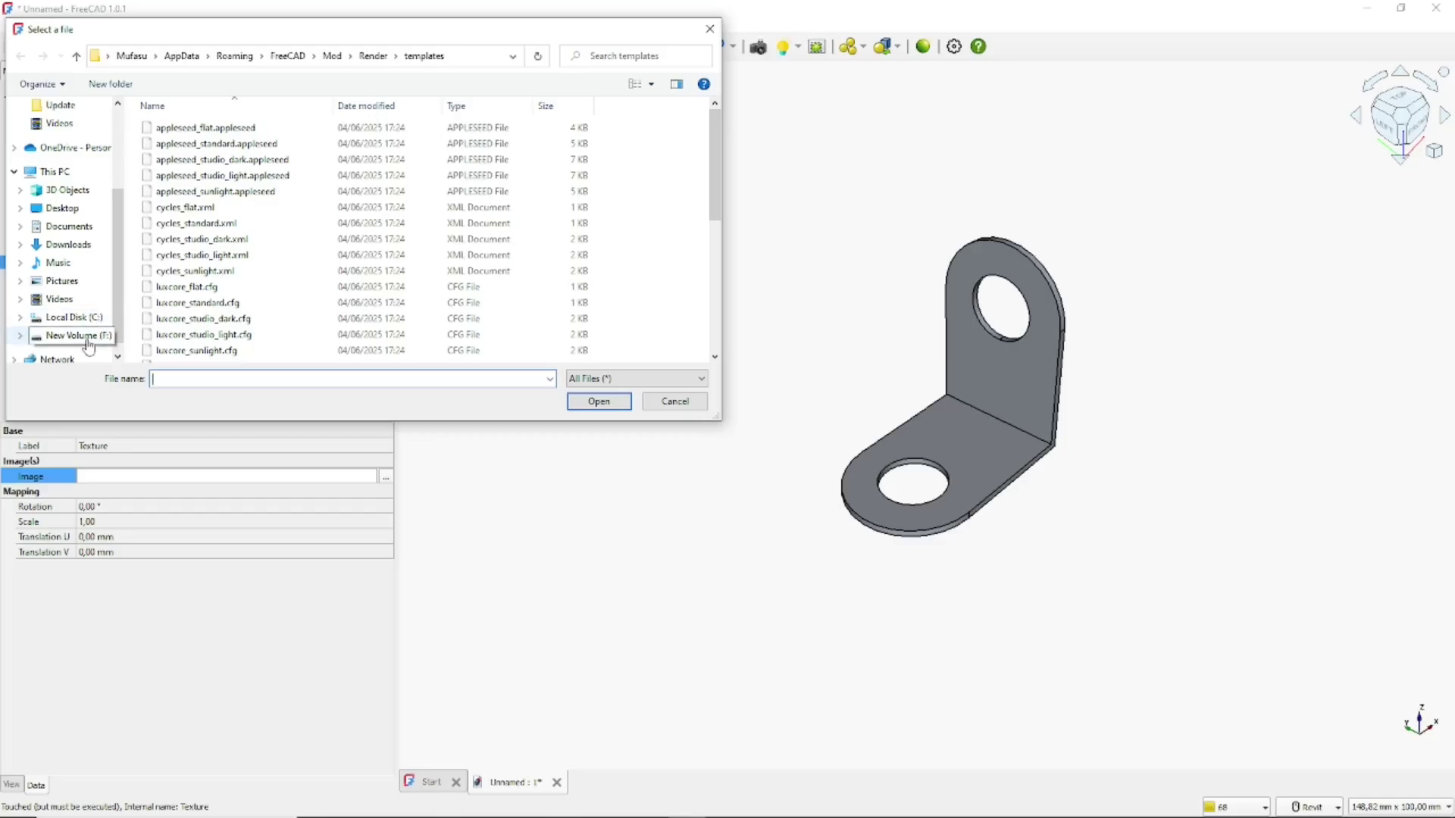
{"action": "double_click", "coordinate": [199, 151]}
{"action": "left_click", "coordinate": [184, 140]}
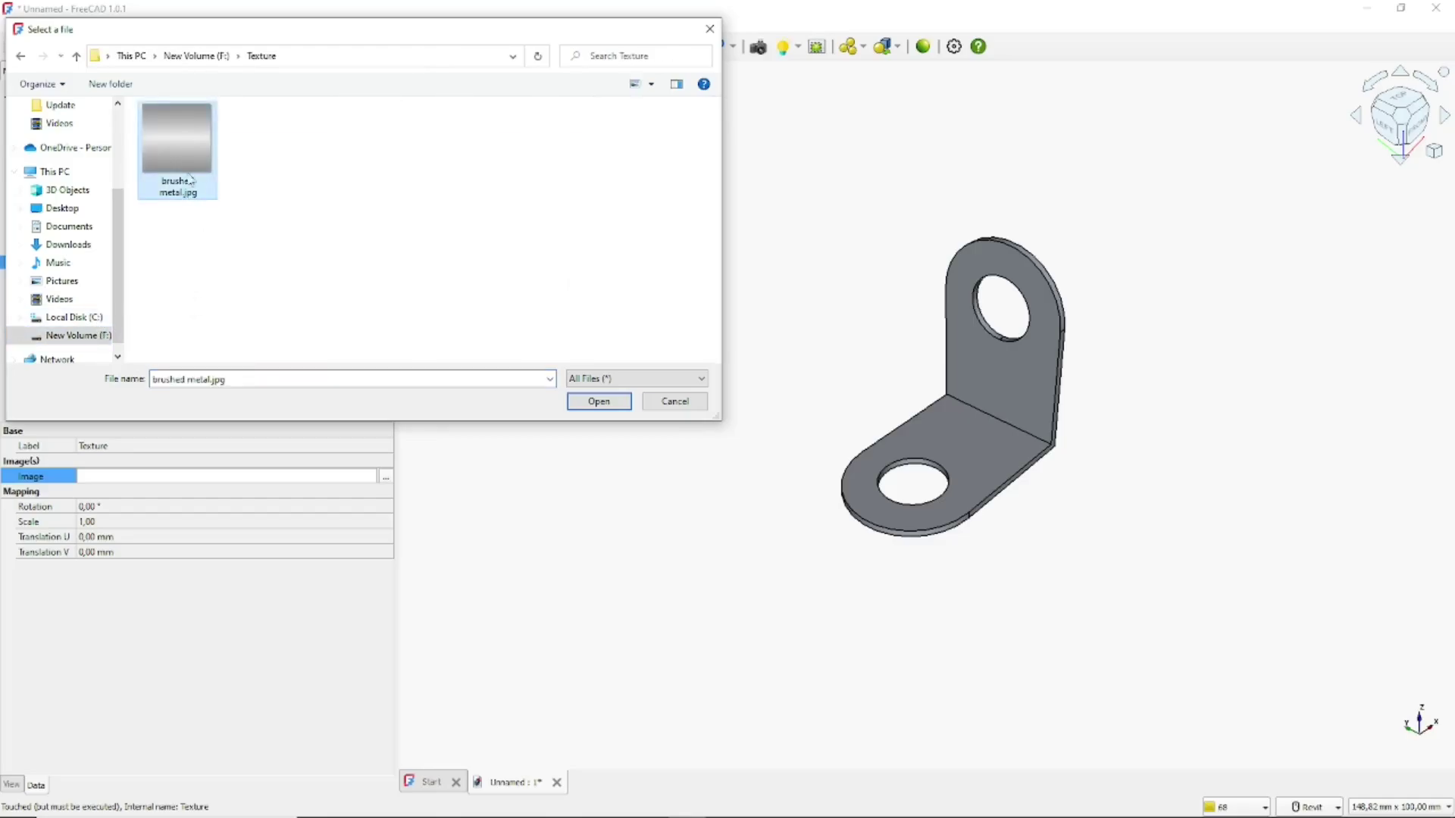
{"action": "left_click", "coordinate": [599, 402]}
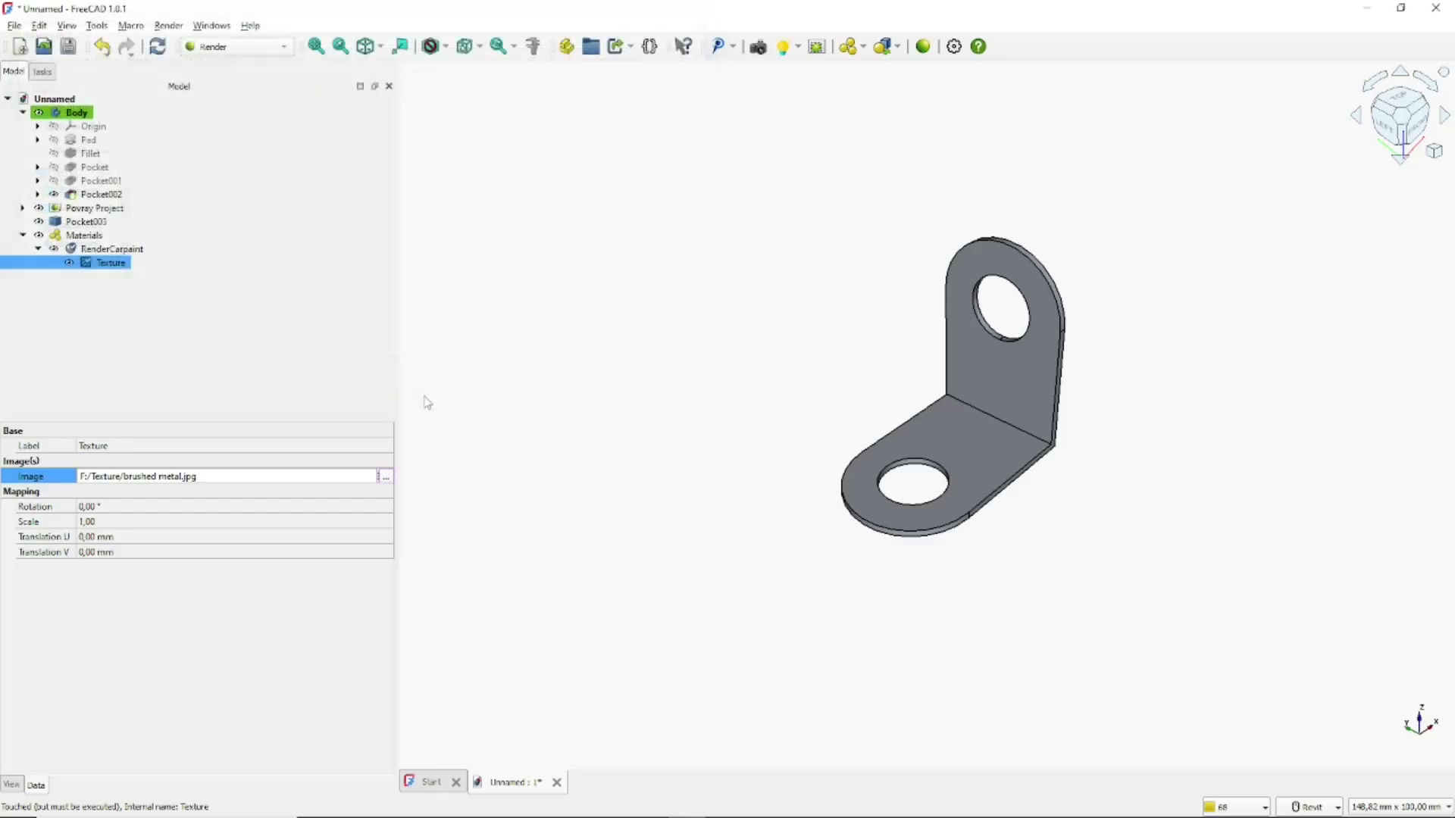
- Set the carpaint material's base color to use the brushed metal.jpg texture in its render settings
{"action": "left_click", "coordinate": [112, 250]}
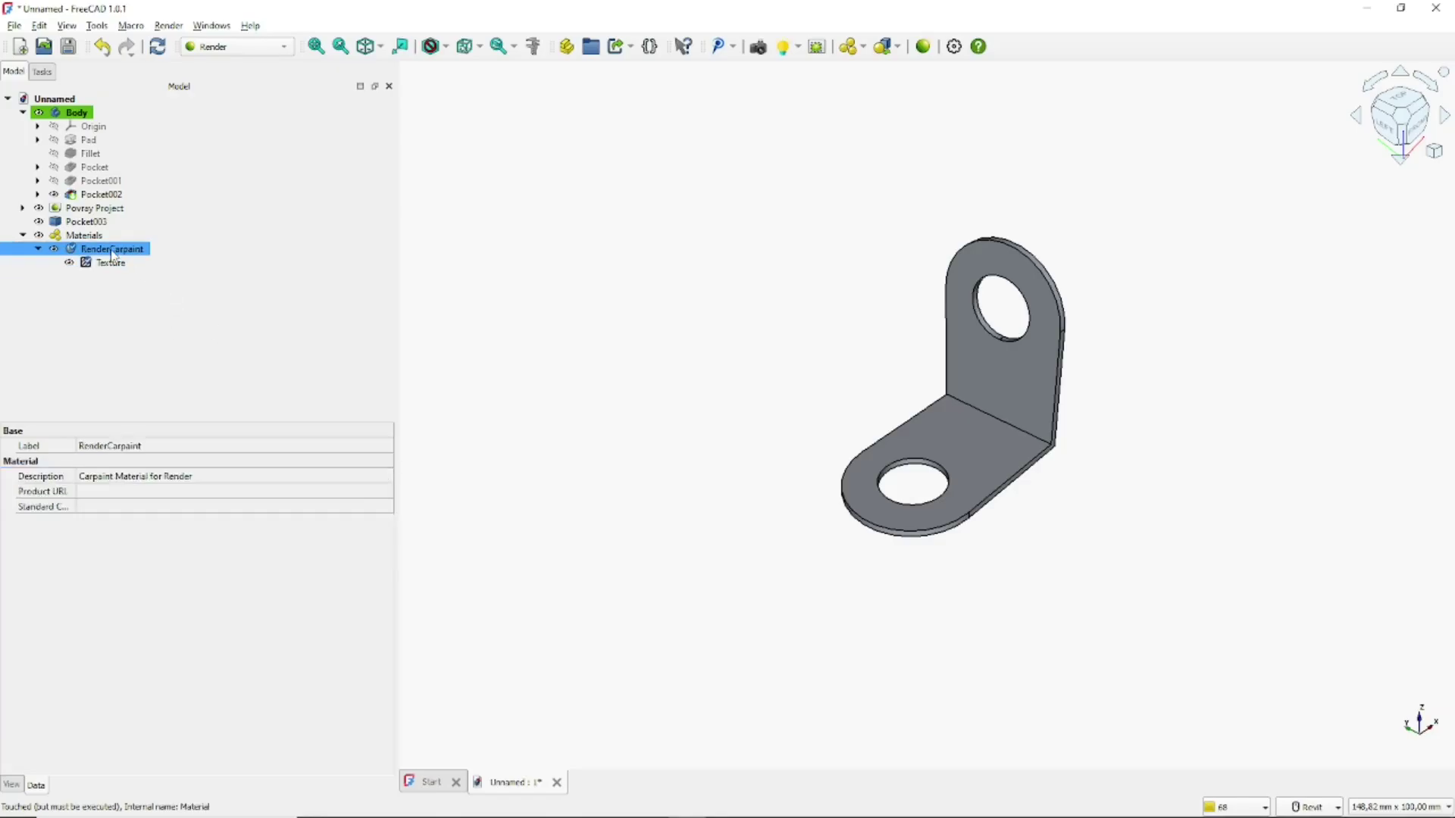
{"action": "left_click", "coordinate": [897, 47]}
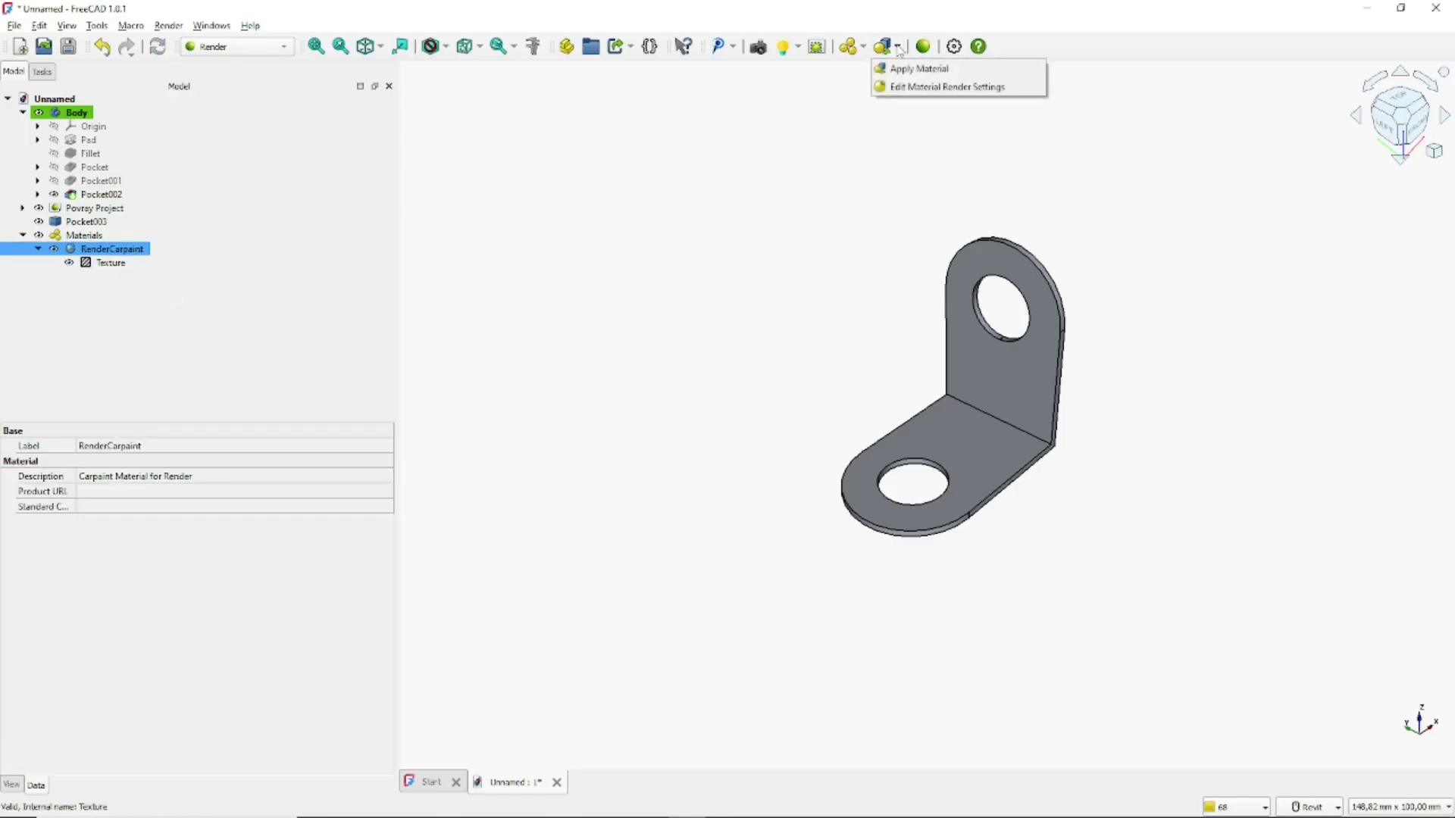
{"action": "left_click", "coordinate": [924, 88]}
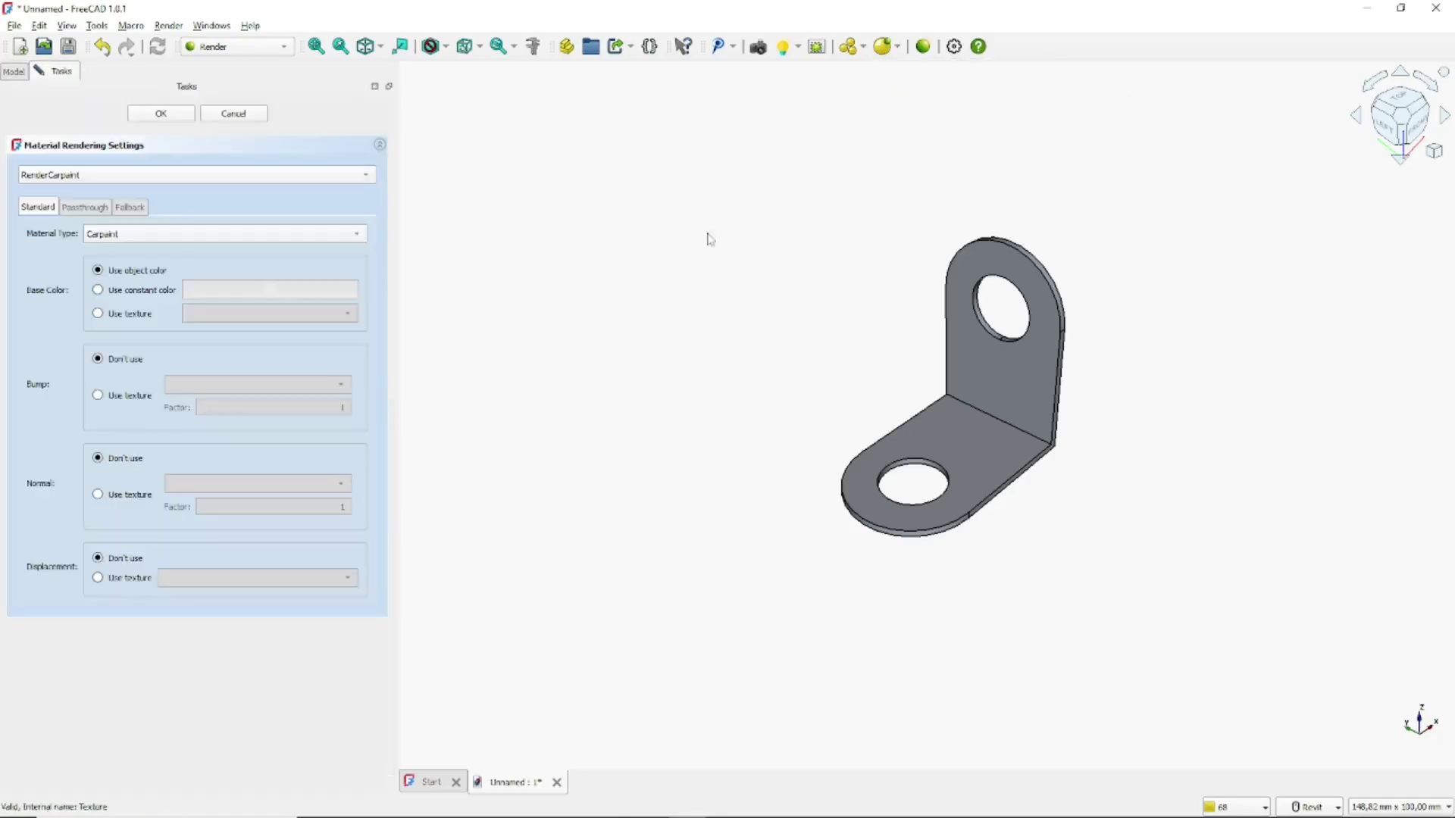
{"action": "left_click", "coordinate": [116, 316]}
{"action": "left_click", "coordinate": [212, 313]}
{"action": "left_click", "coordinate": [212, 314]}
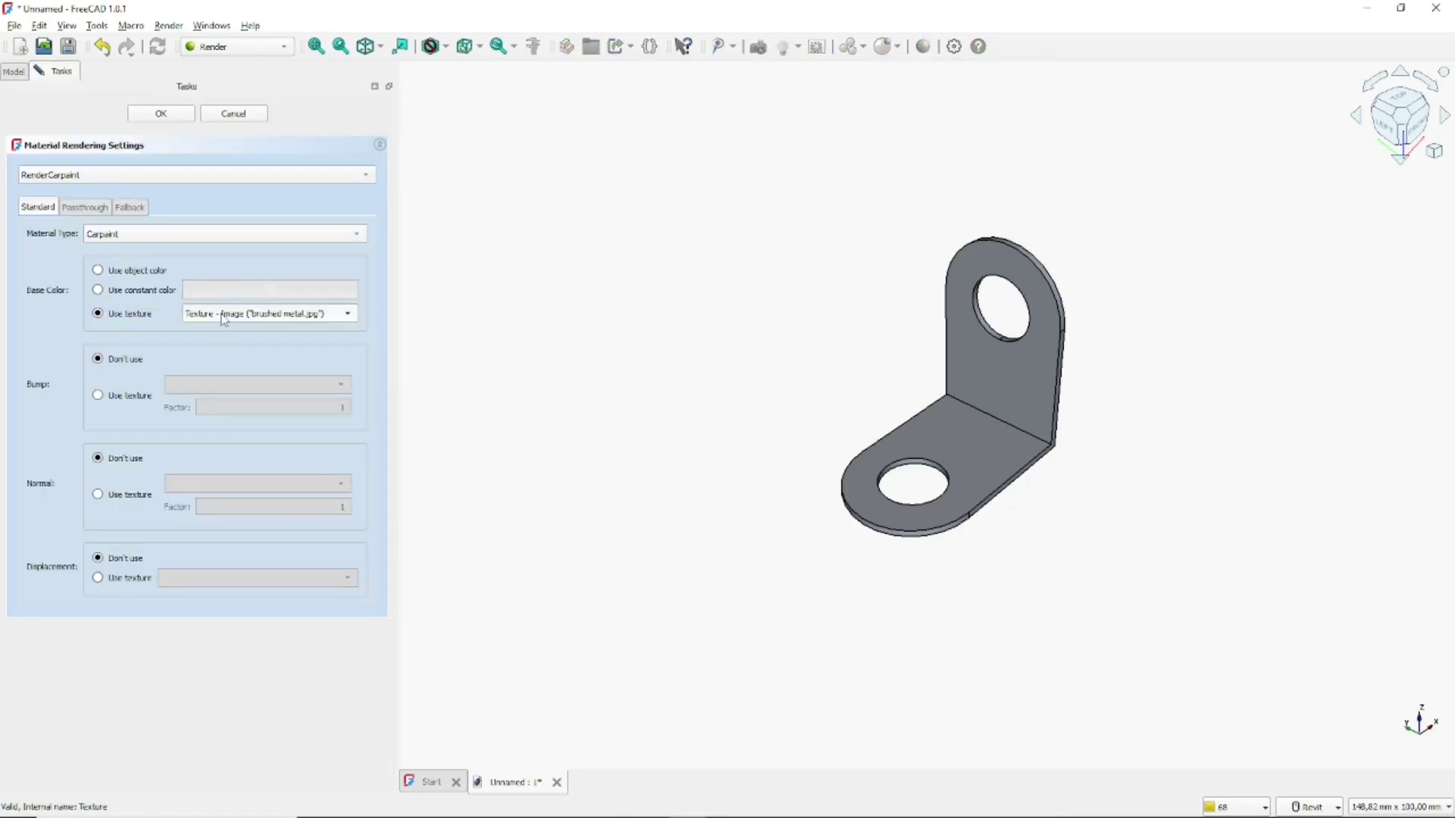
{"action": "left_click", "coordinate": [161, 113]}
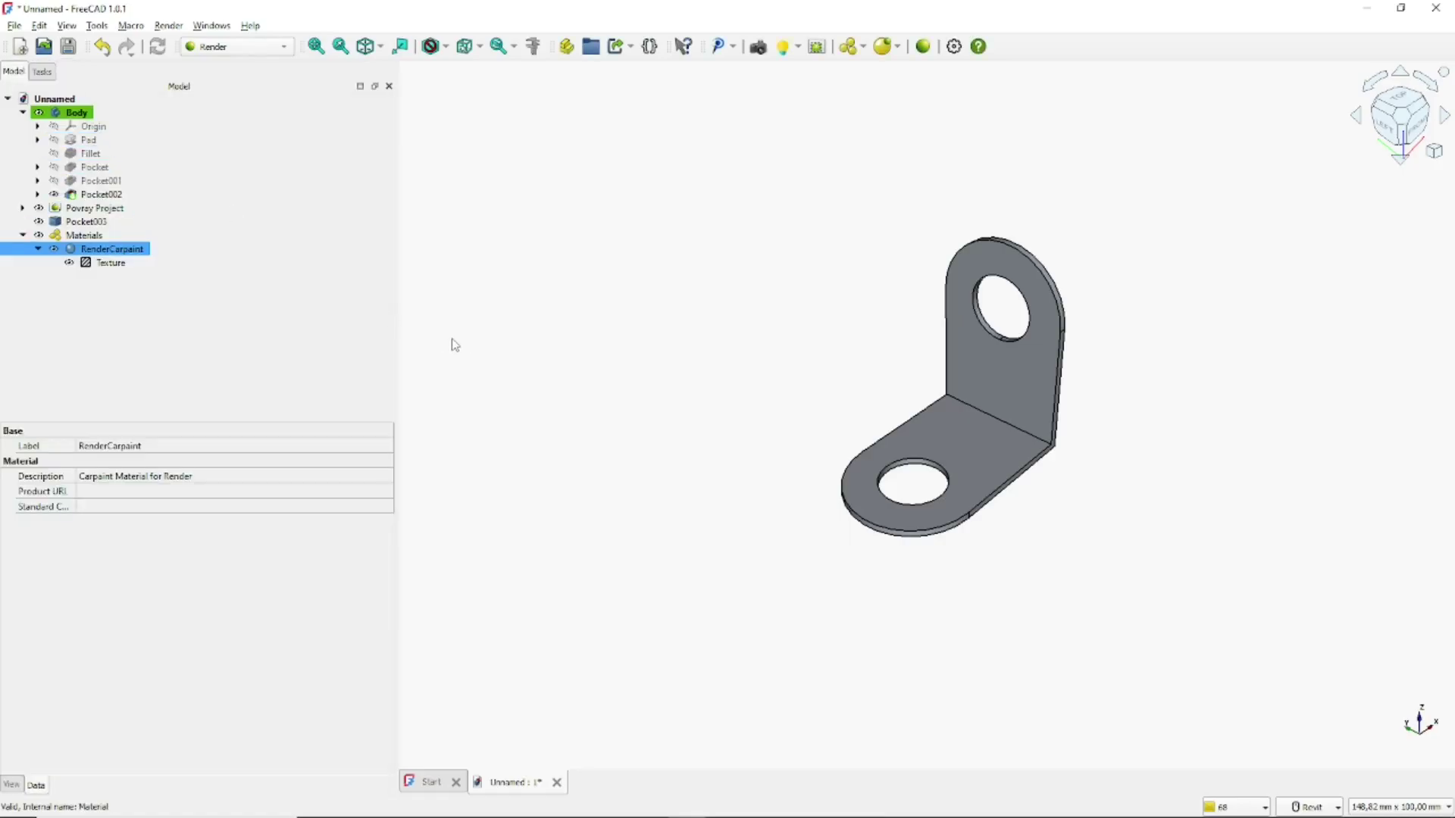
- Apply the RenderCarpaint material to the bracket's simple copy, Pocket003
{"action": "left_click", "coordinate": [83, 223]}
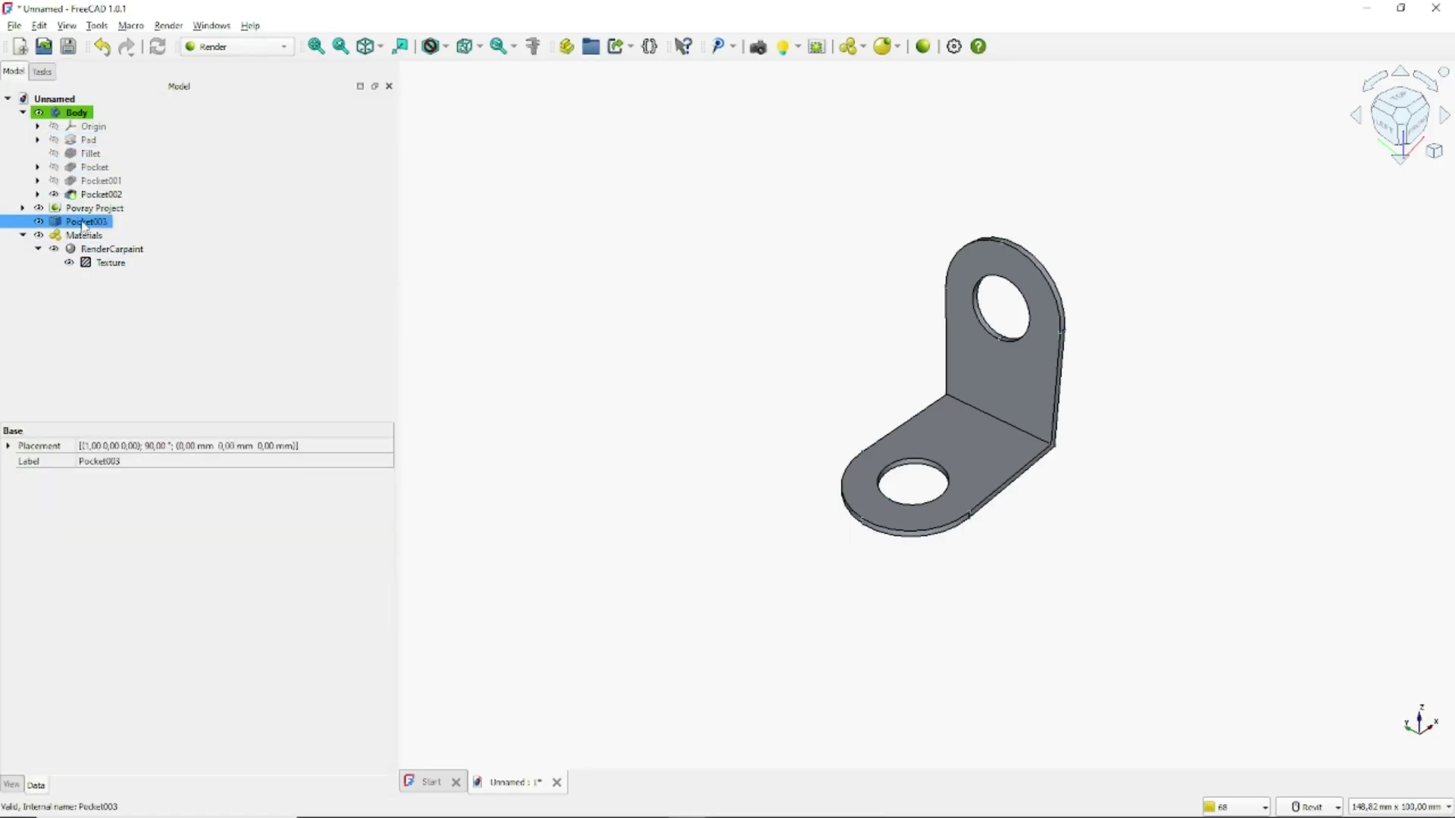
{"action": "left_click", "coordinate": [896, 48]}
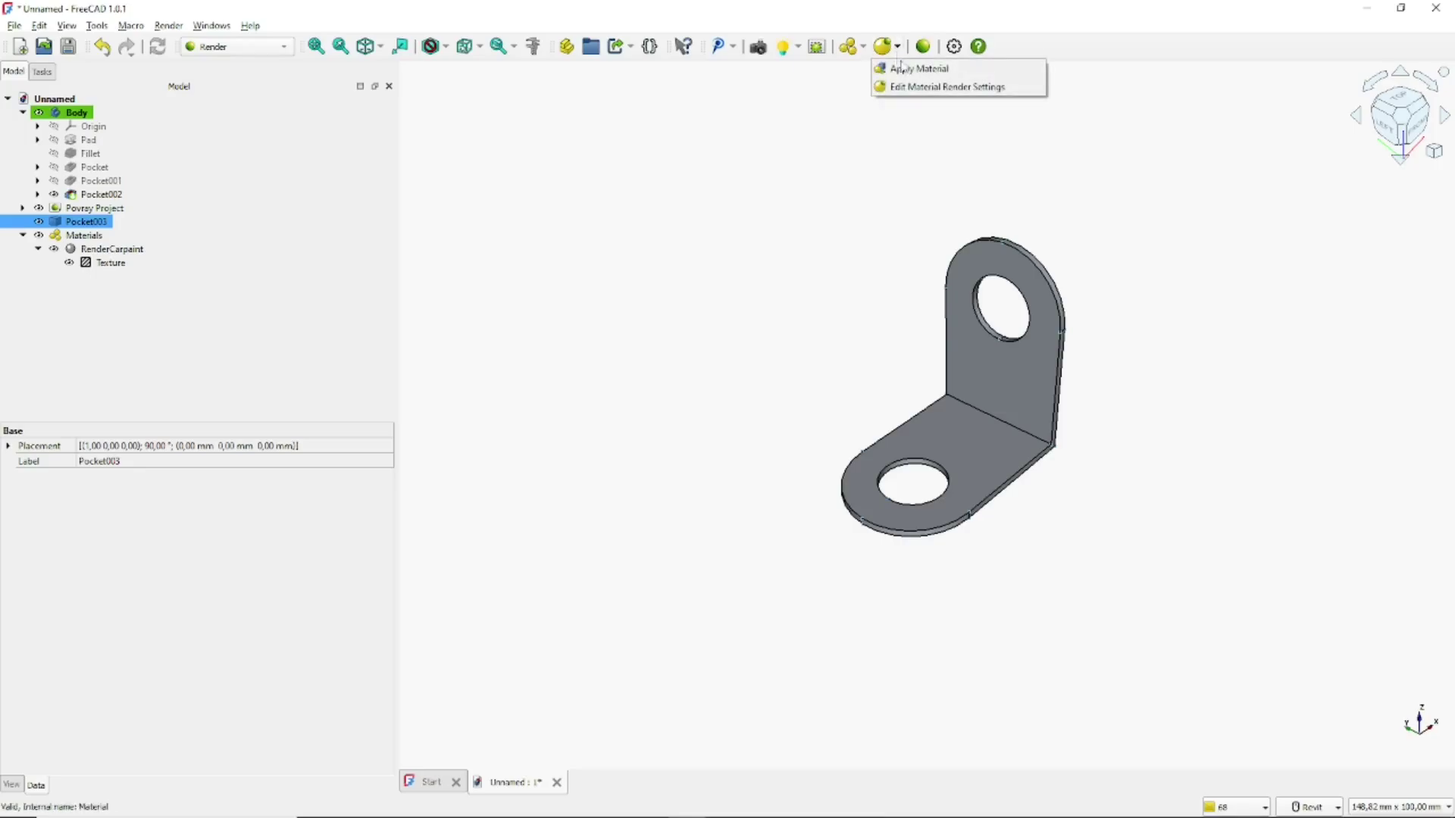
{"action": "left_click", "coordinate": [905, 68]}
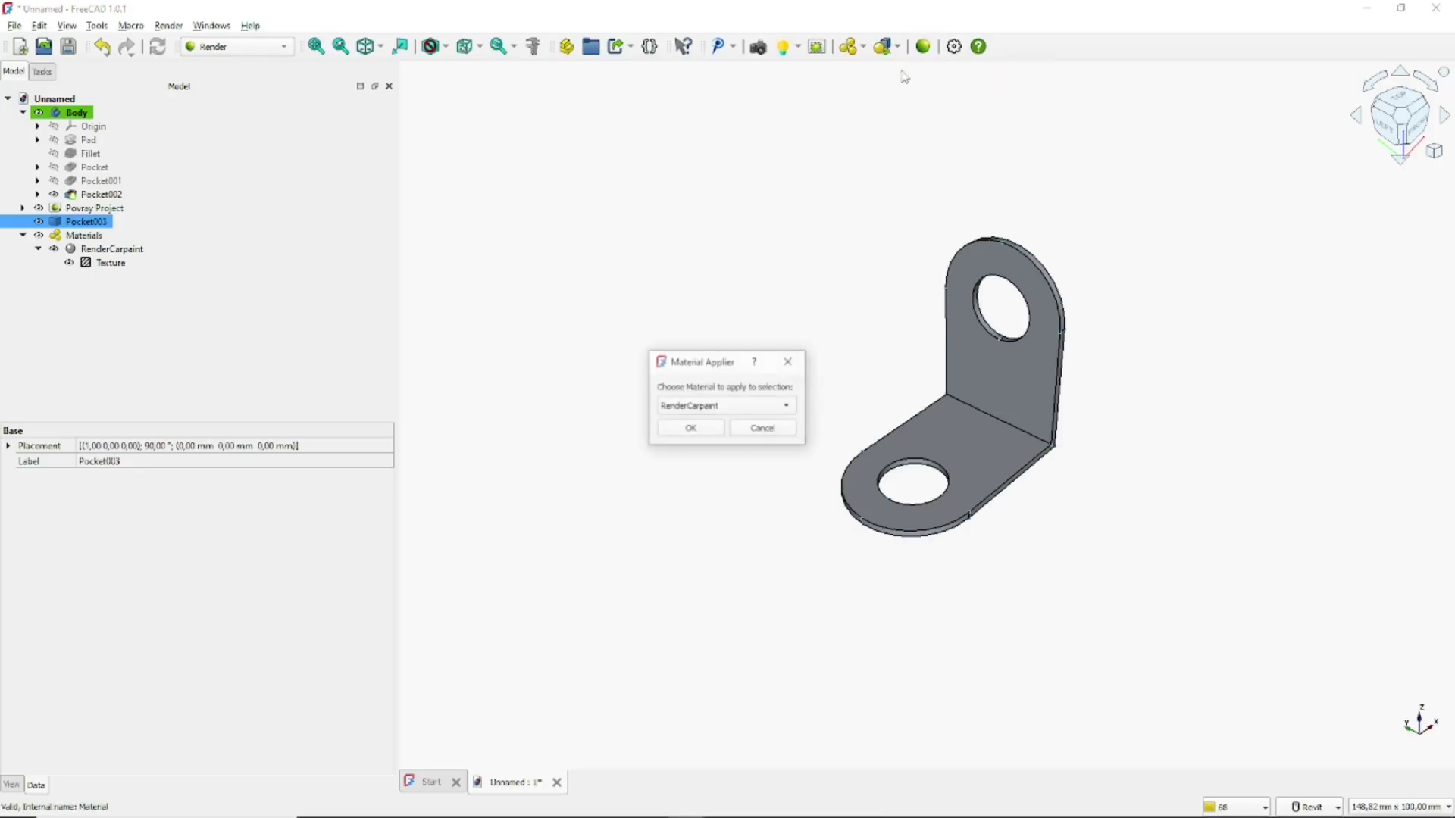
{"action": "left_click", "coordinate": [692, 428]}
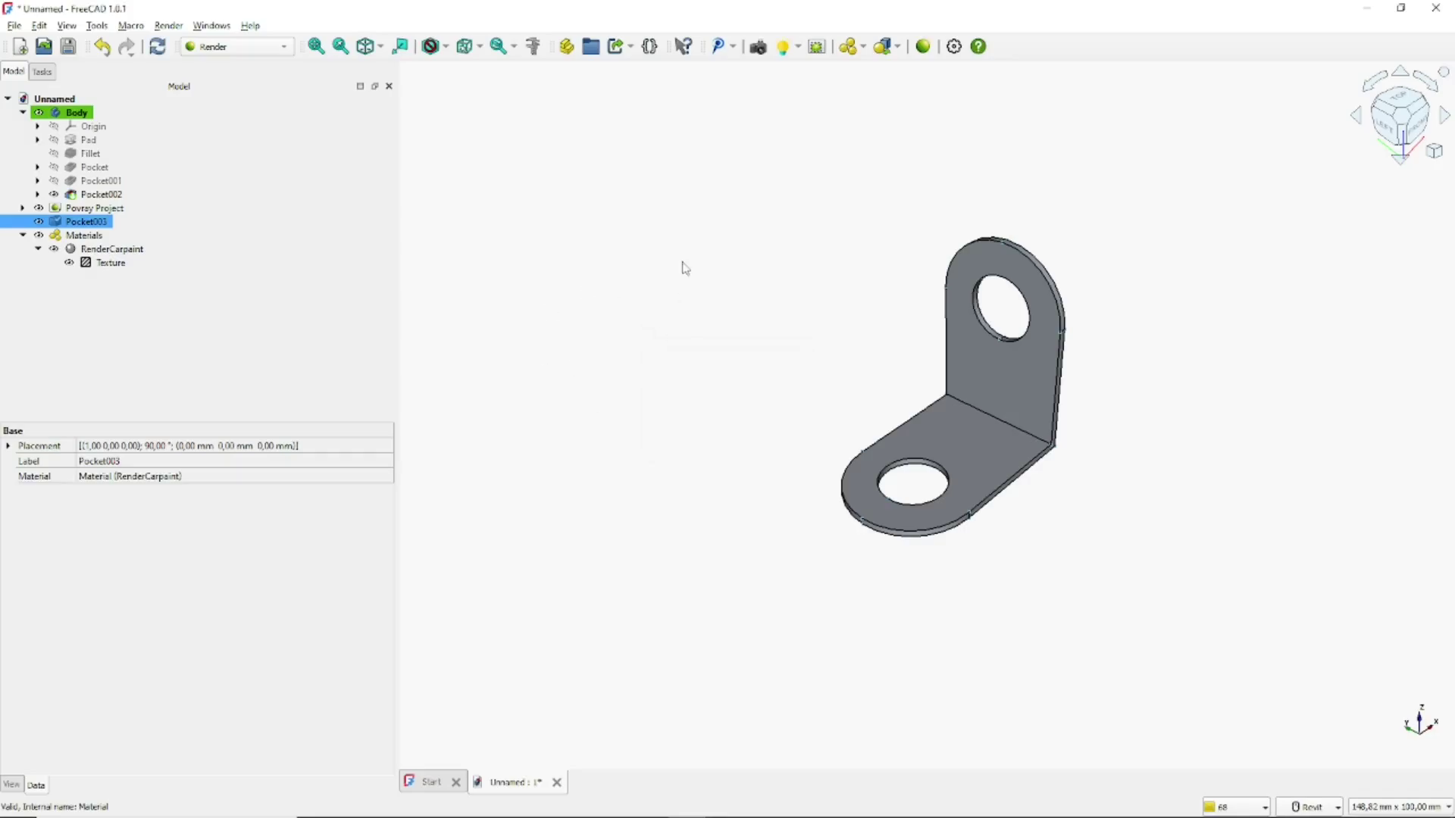
- Render the Povray project to preview the textured bracket, and close POV-Ray and the rendering result
{"action": "left_click", "coordinate": [80, 209]}
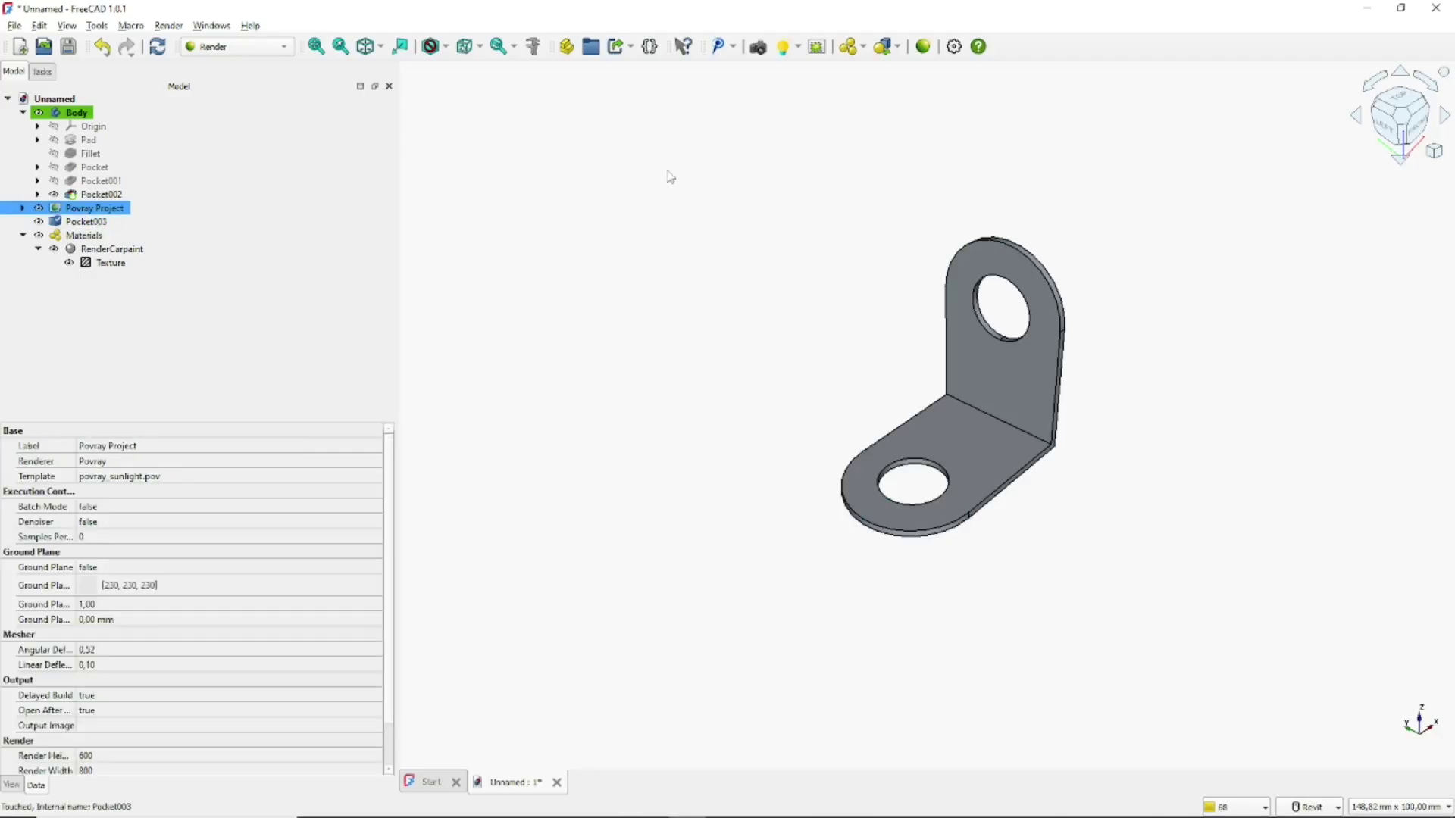
{"action": "left_click", "coordinate": [923, 47]}
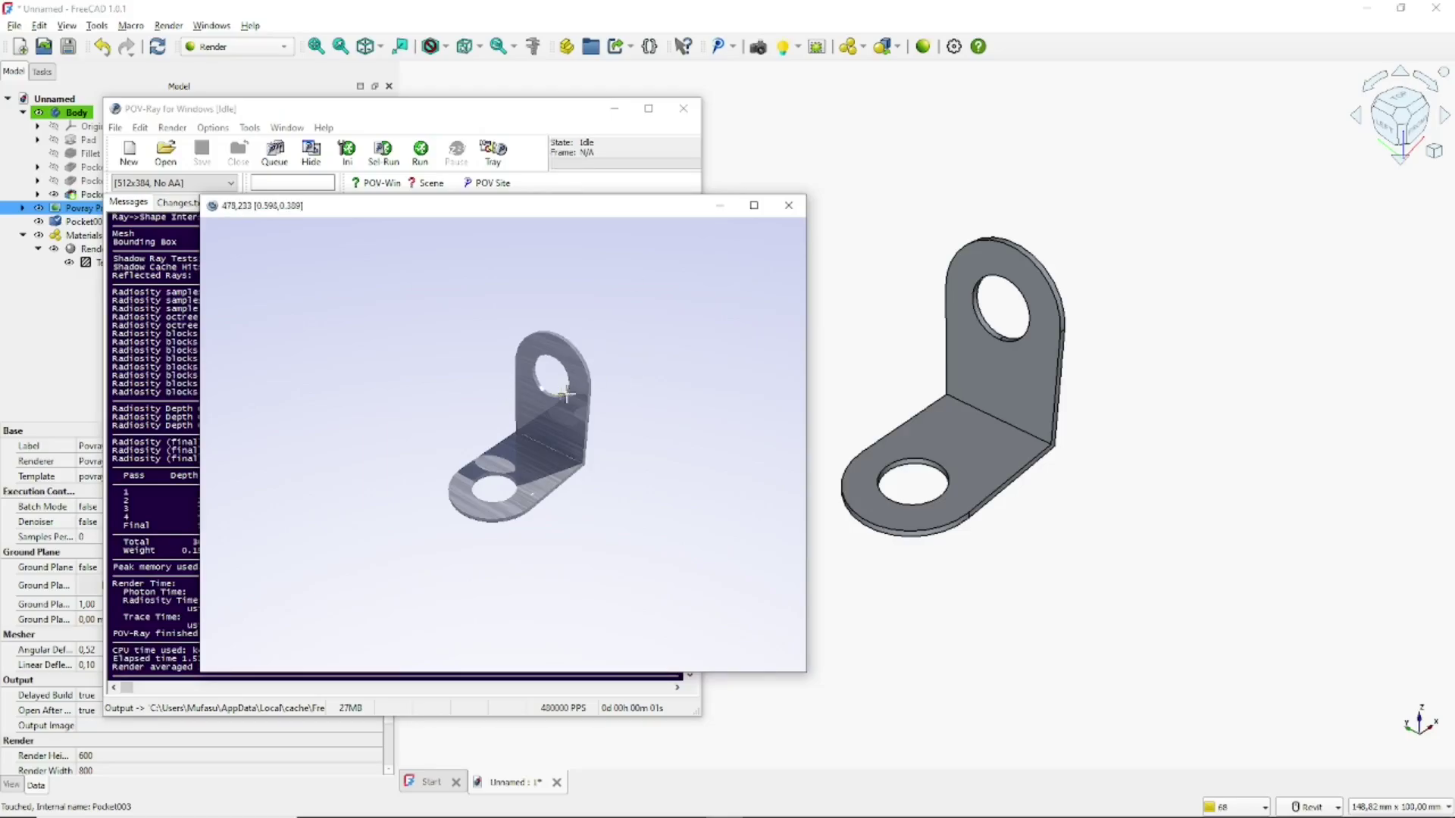
{"action": "left_click", "coordinate": [789, 205]}
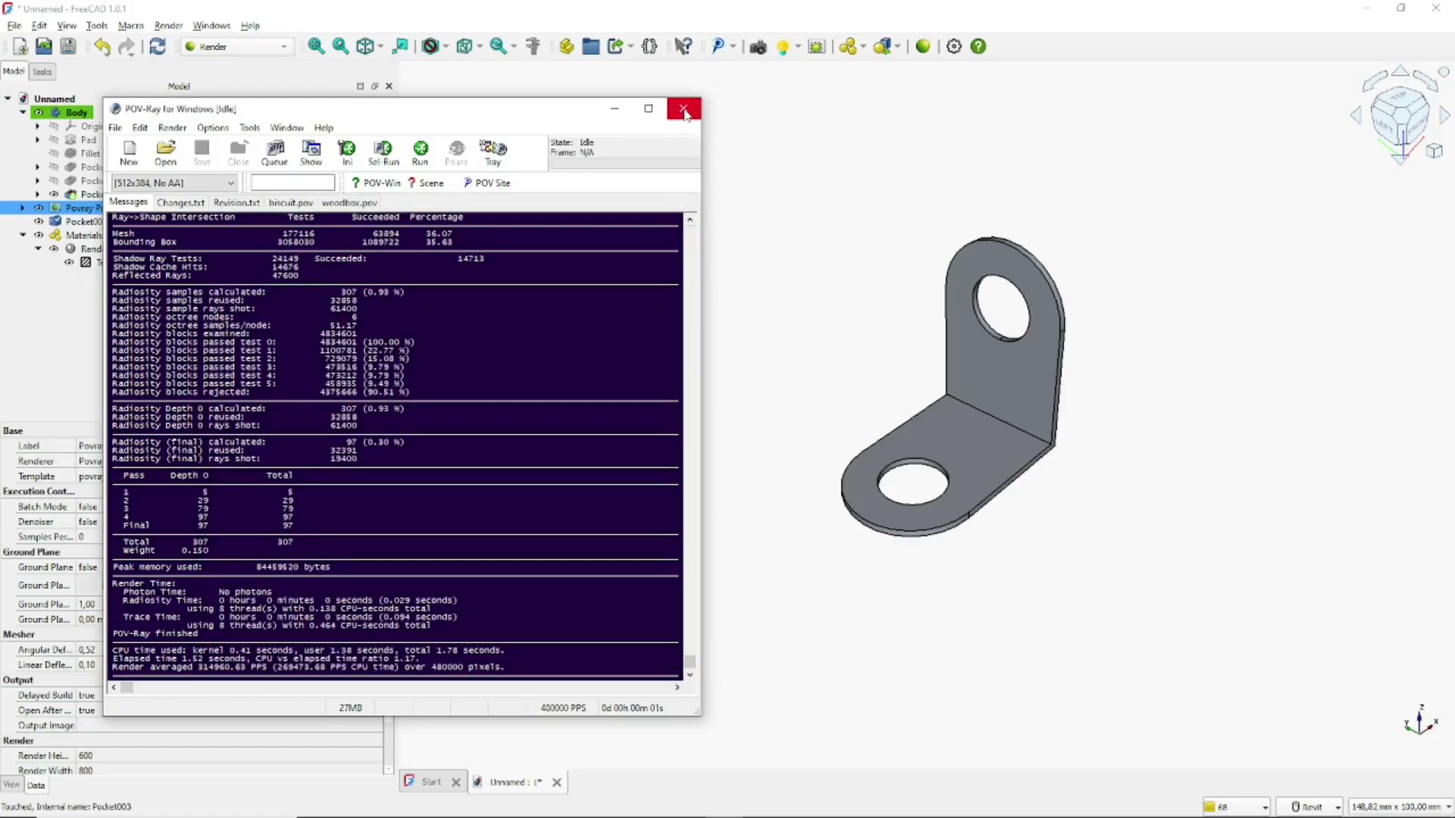
{"action": "left_click", "coordinate": [685, 111]}
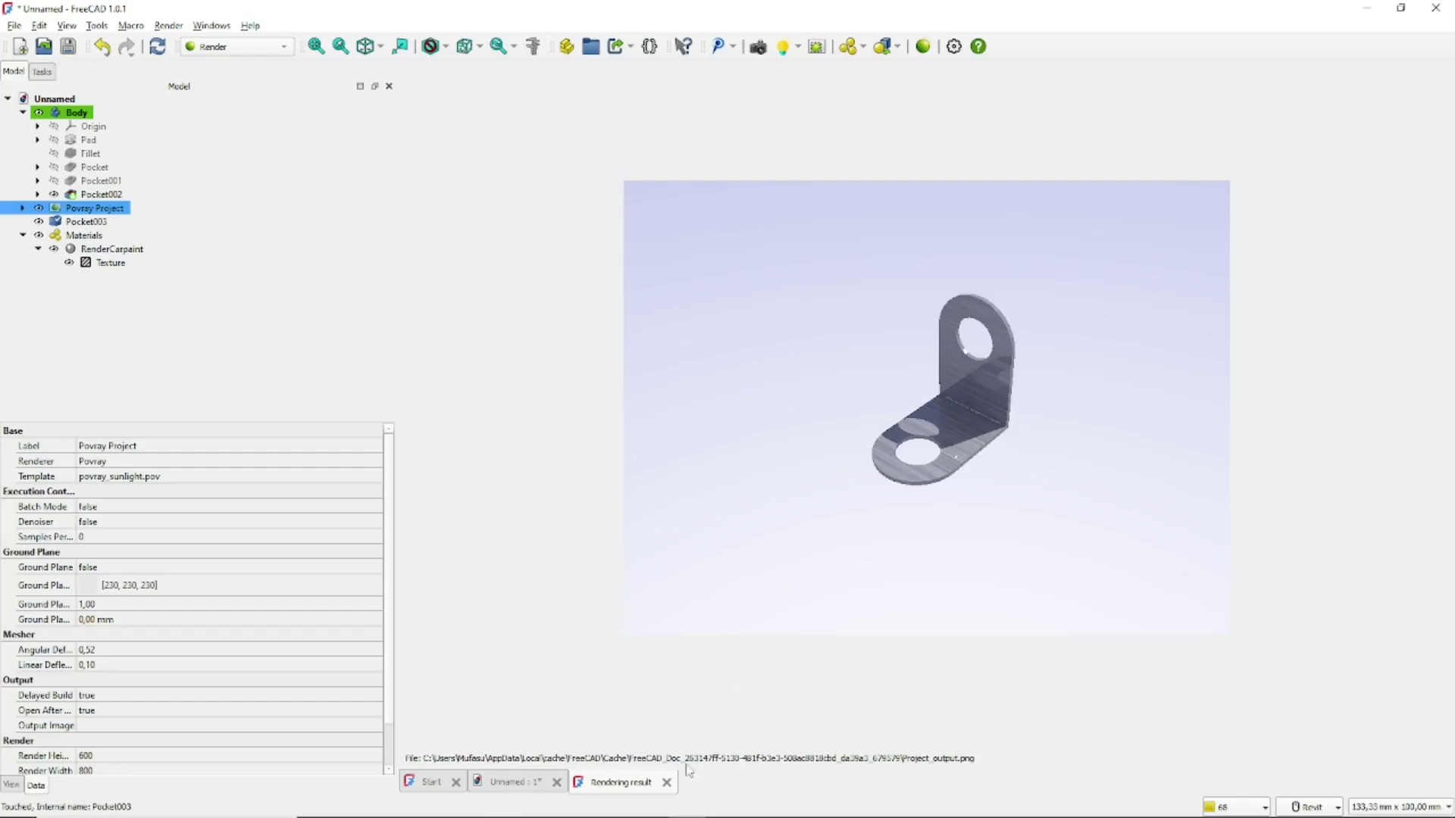
{"action": "left_click", "coordinate": [666, 782]}
{"action": "left_click", "coordinate": [177, 264]}
- Enable the Povray project's denoiser and set its samples per pixel to 20
{"action": "left_click", "coordinate": [80, 211]}
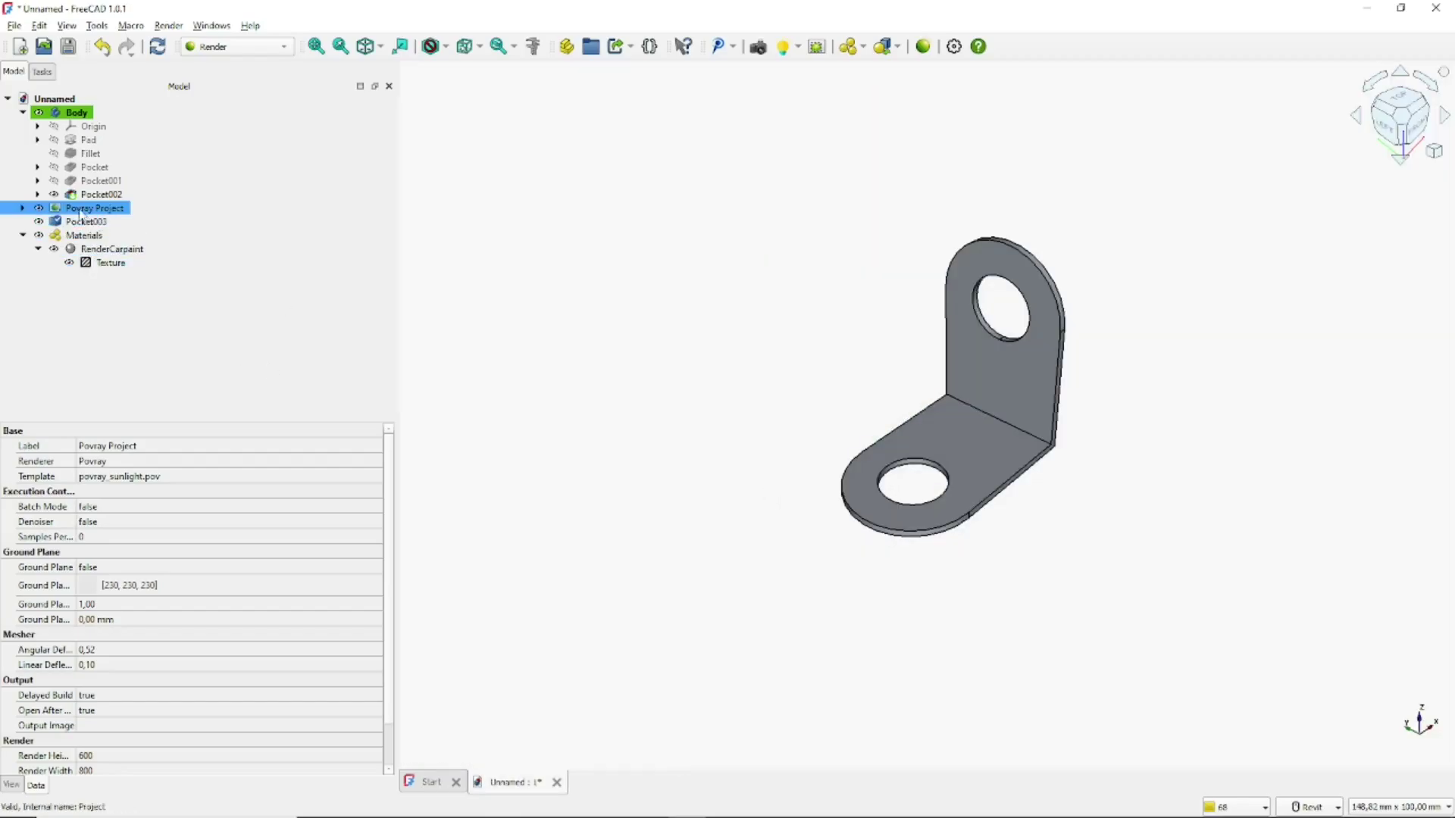
{"action": "scroll", "coordinate": [226, 602], "scroll_direction": "down", "scroll_amount": 1}
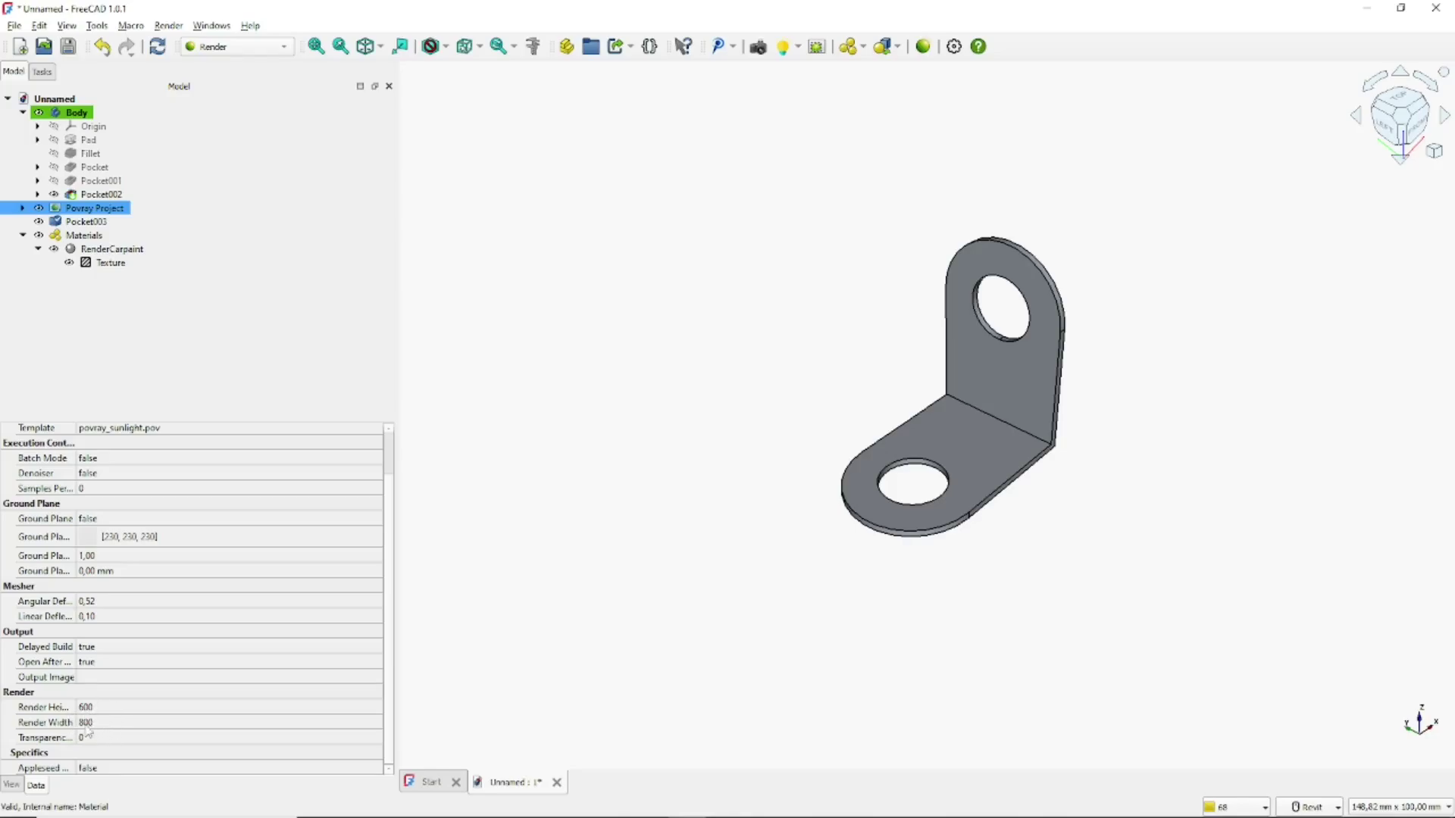
{"action": "left_click", "coordinate": [87, 475]}
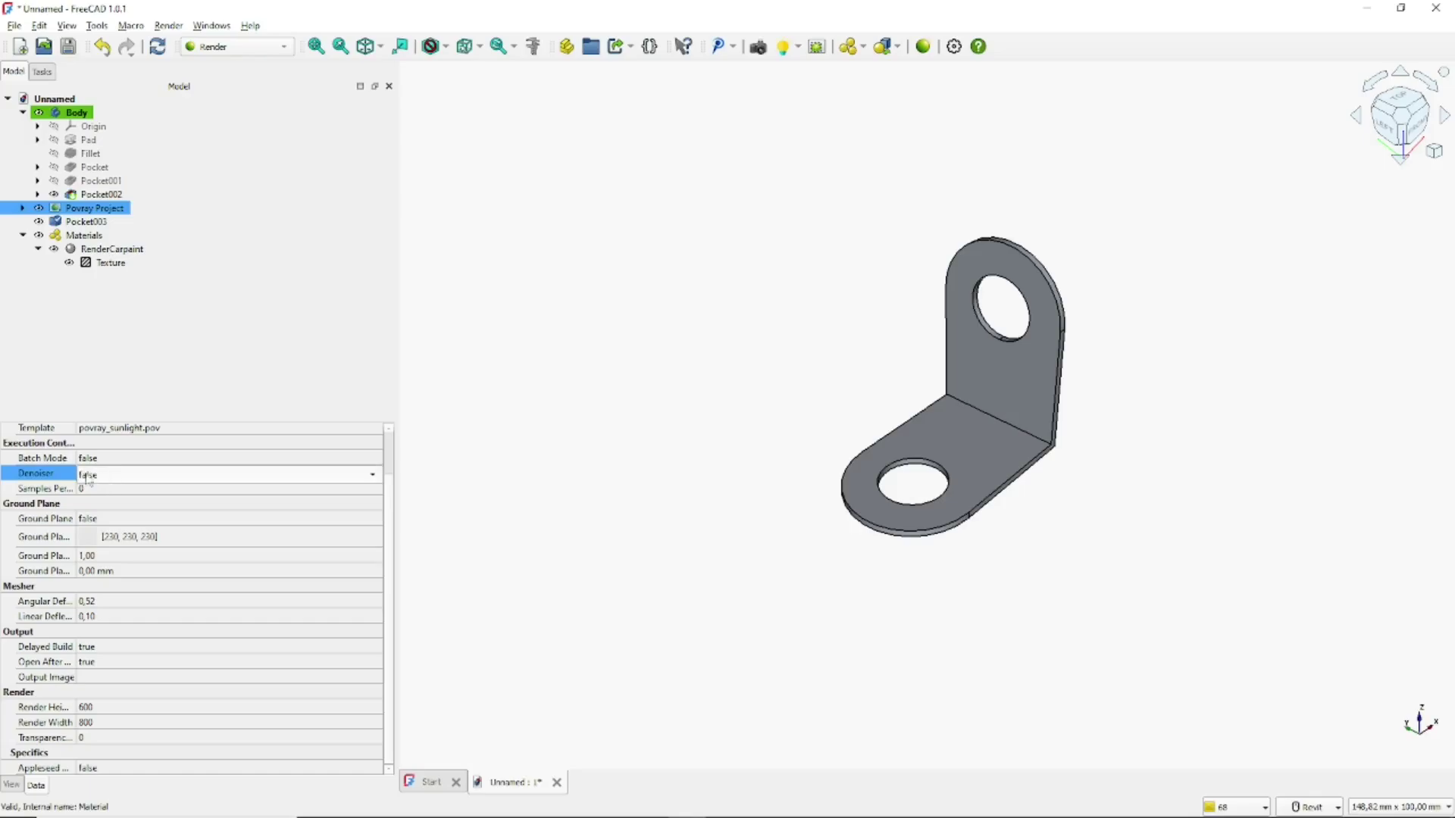
{"action": "left_click", "coordinate": [103, 478]}
{"action": "left_click", "coordinate": [107, 495]}
{"action": "left_click", "coordinate": [88, 489]}
{"action": "type", "text": "2"}
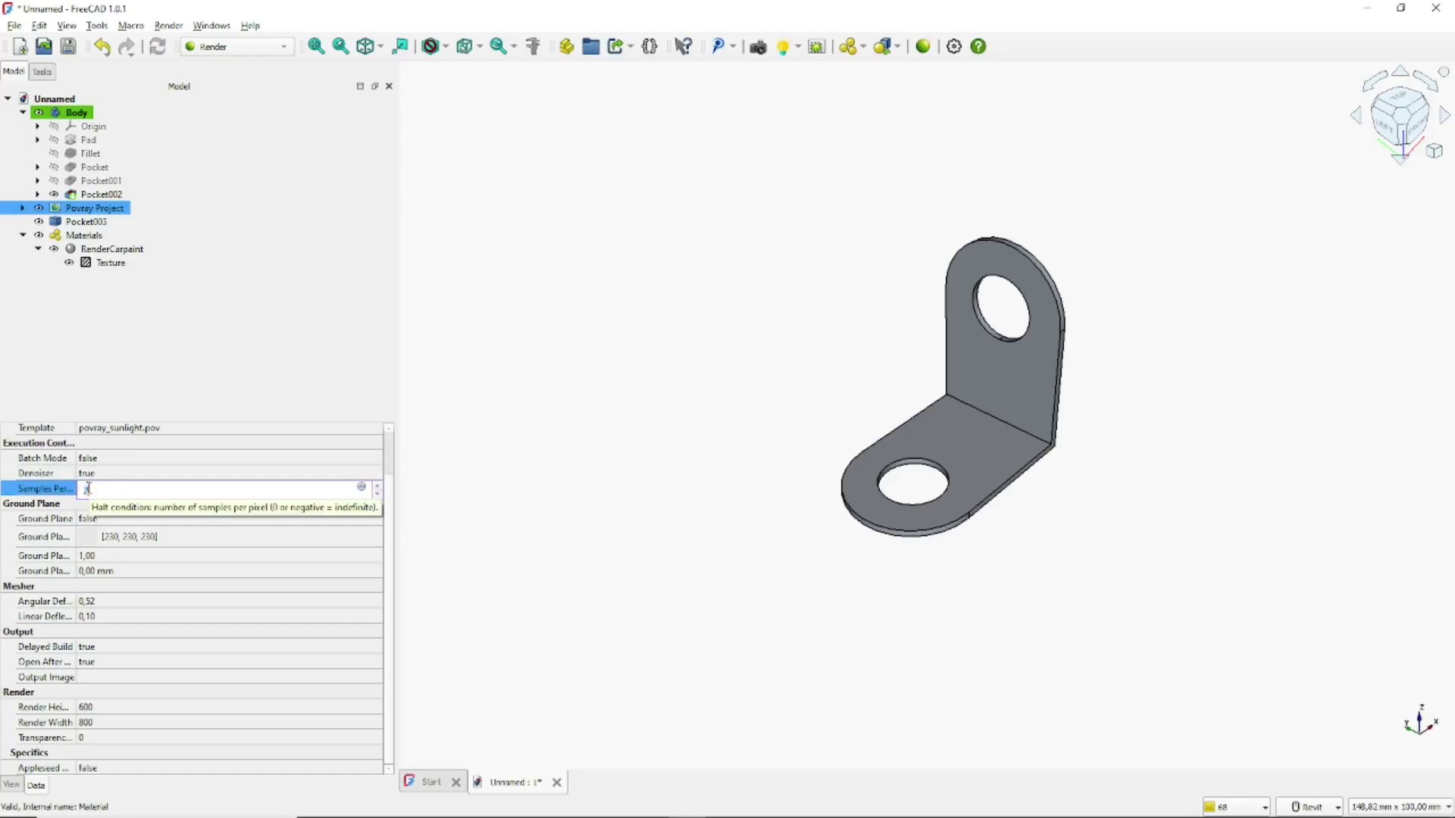
- Change the mapping scale of the brushed metal texture
{"action": "left_click", "coordinate": [113, 263]}
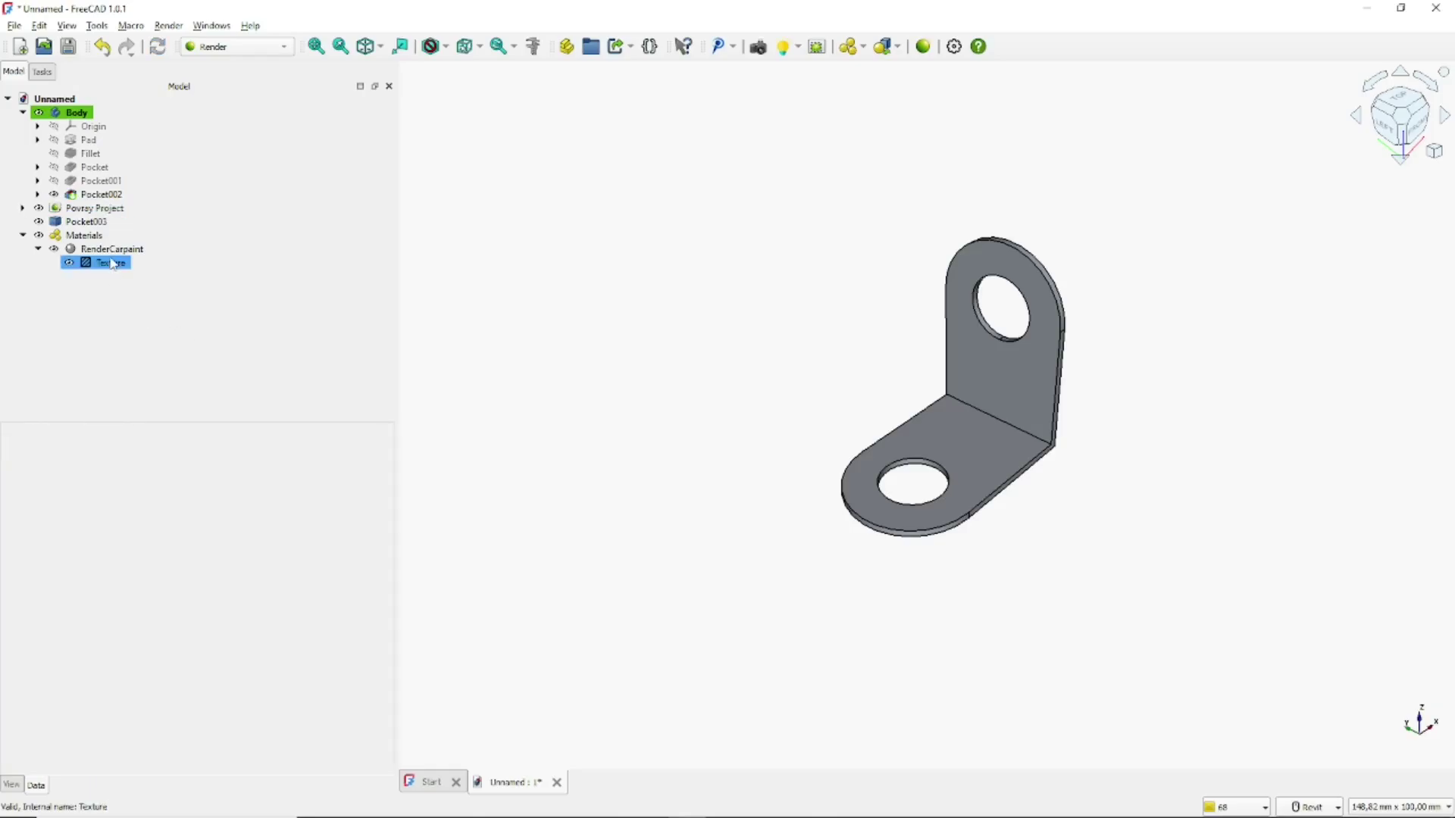
{"action": "left_click", "coordinate": [92, 522]}
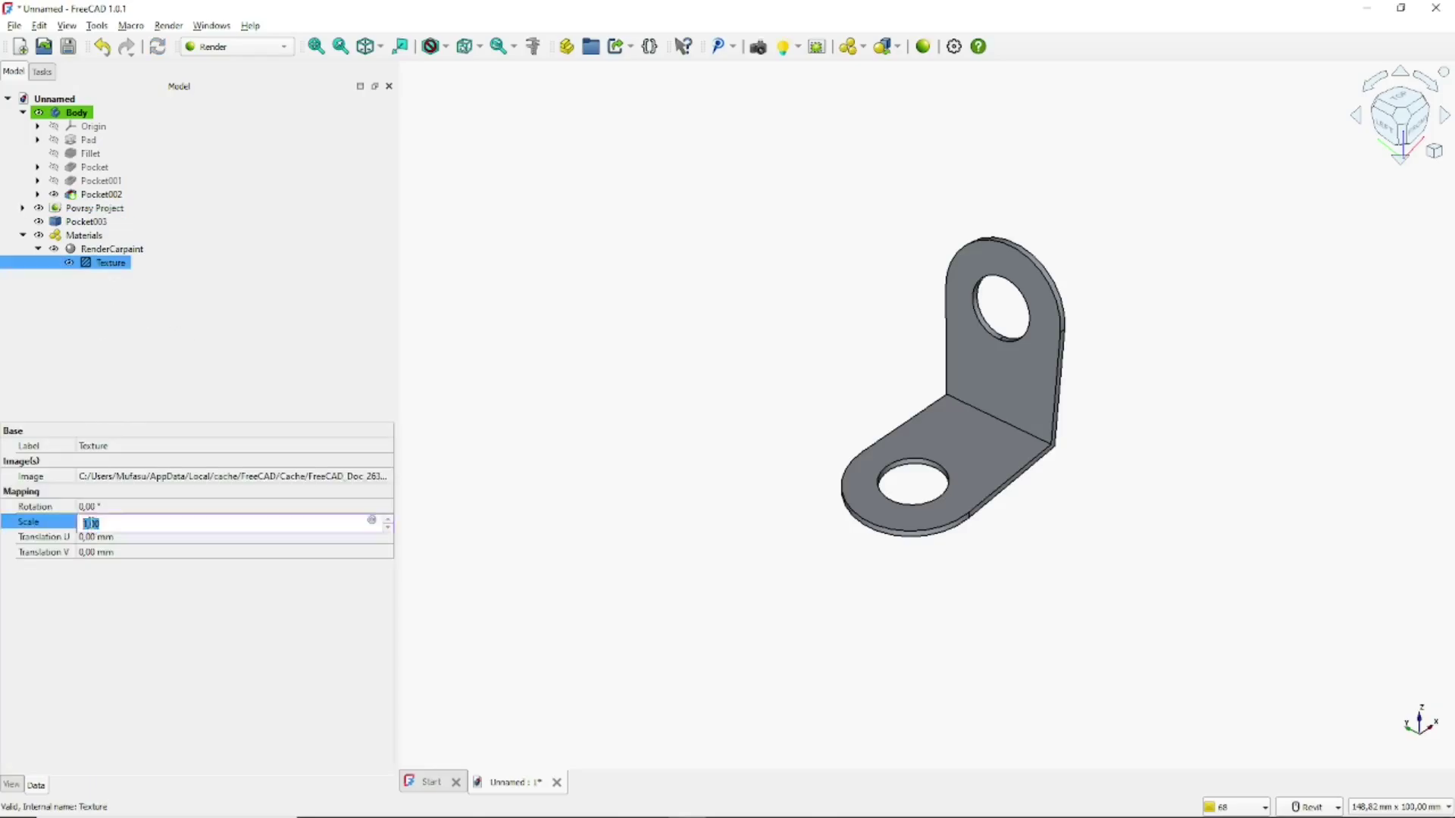
{"action": "type", "text": "0"}
{"action": "left_click", "coordinate": [235, 328]}
{"action": "left_click", "coordinate": [108, 262]}
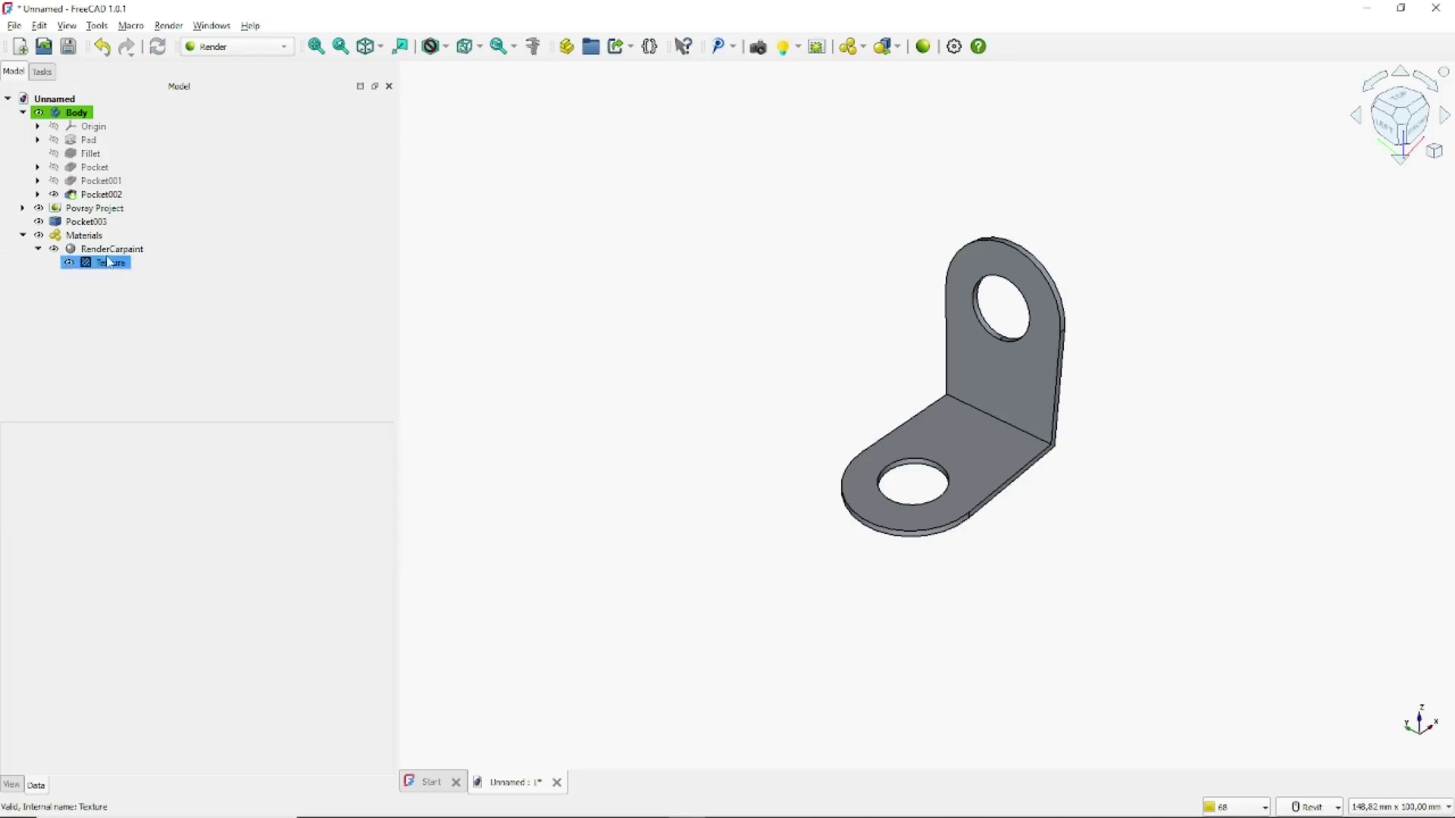
- Render the Povray project again with the changed texture scale and move the rendered image clear of the POV-Ray messages
{"action": "left_click", "coordinate": [91, 209]}
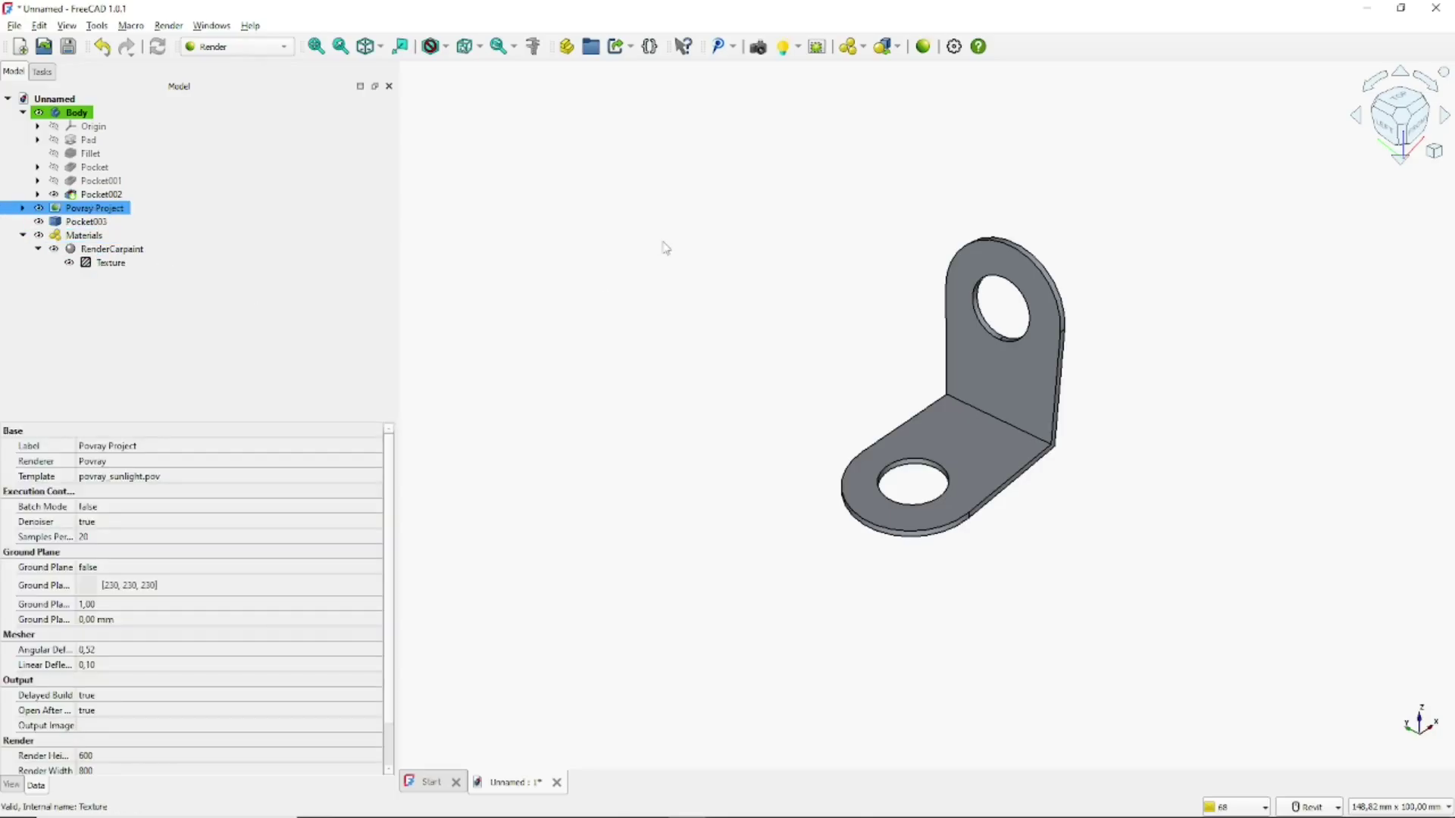
{"action": "left_click", "coordinate": [923, 46]}
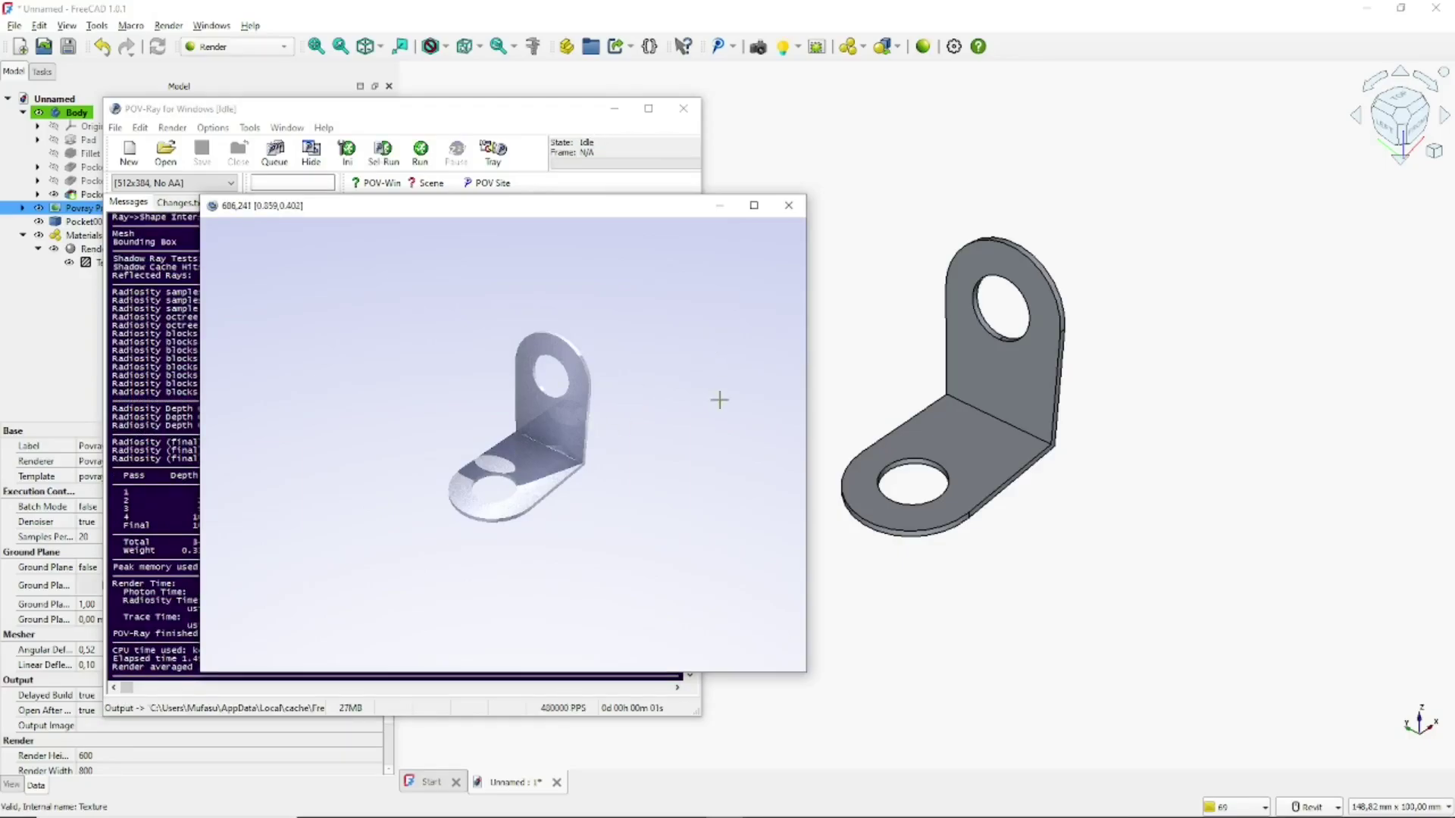
{"action": "left_click_drag", "start_coordinate": [643, 215], "coordinate": [1006, 181]}
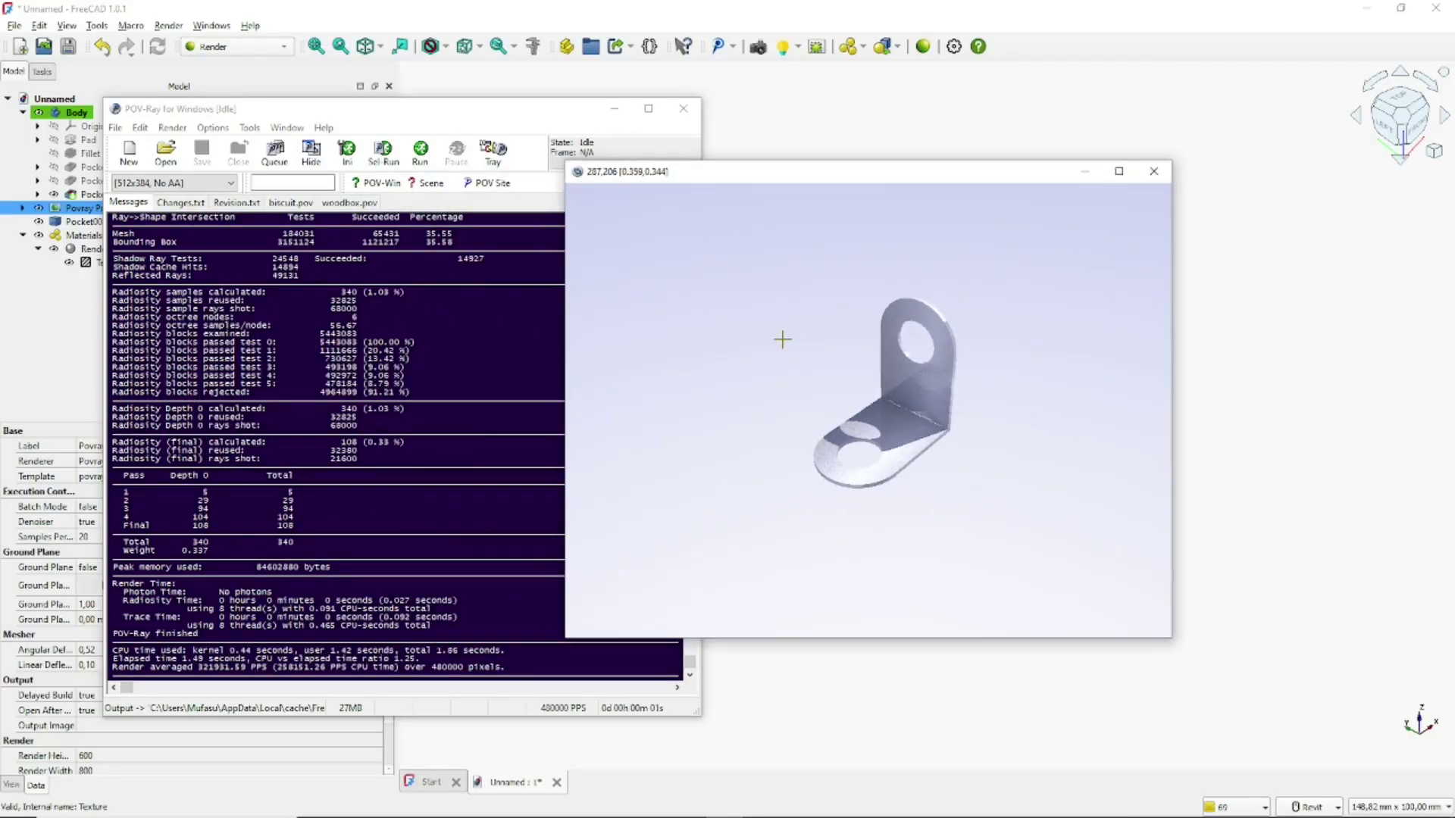